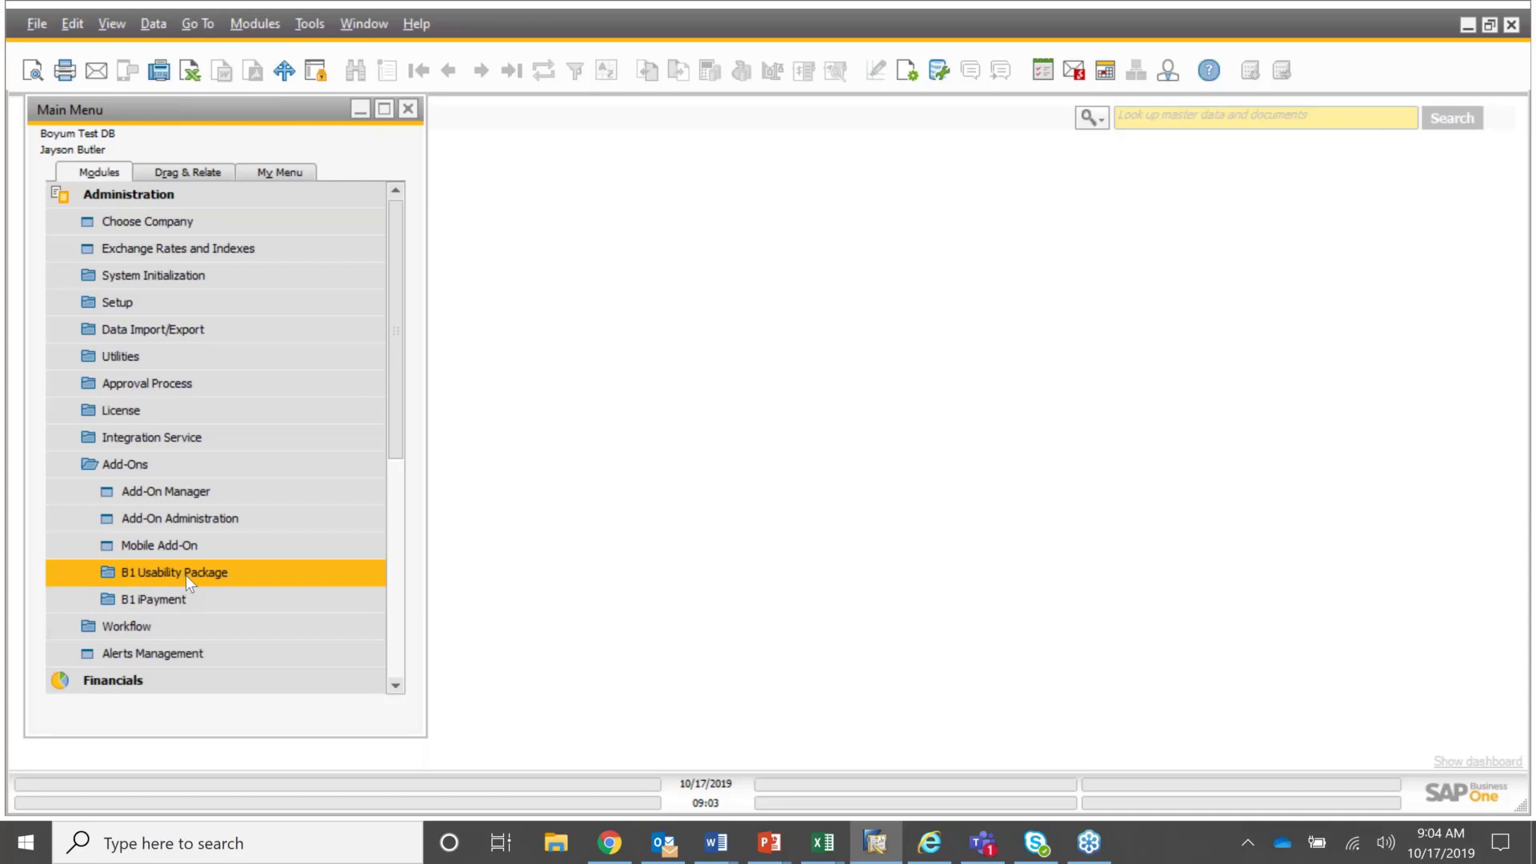
- Open the Accounts master data from the Customer/Vendors module and display the first customer record
{"action": "left_click", "coordinate": [176, 195]}
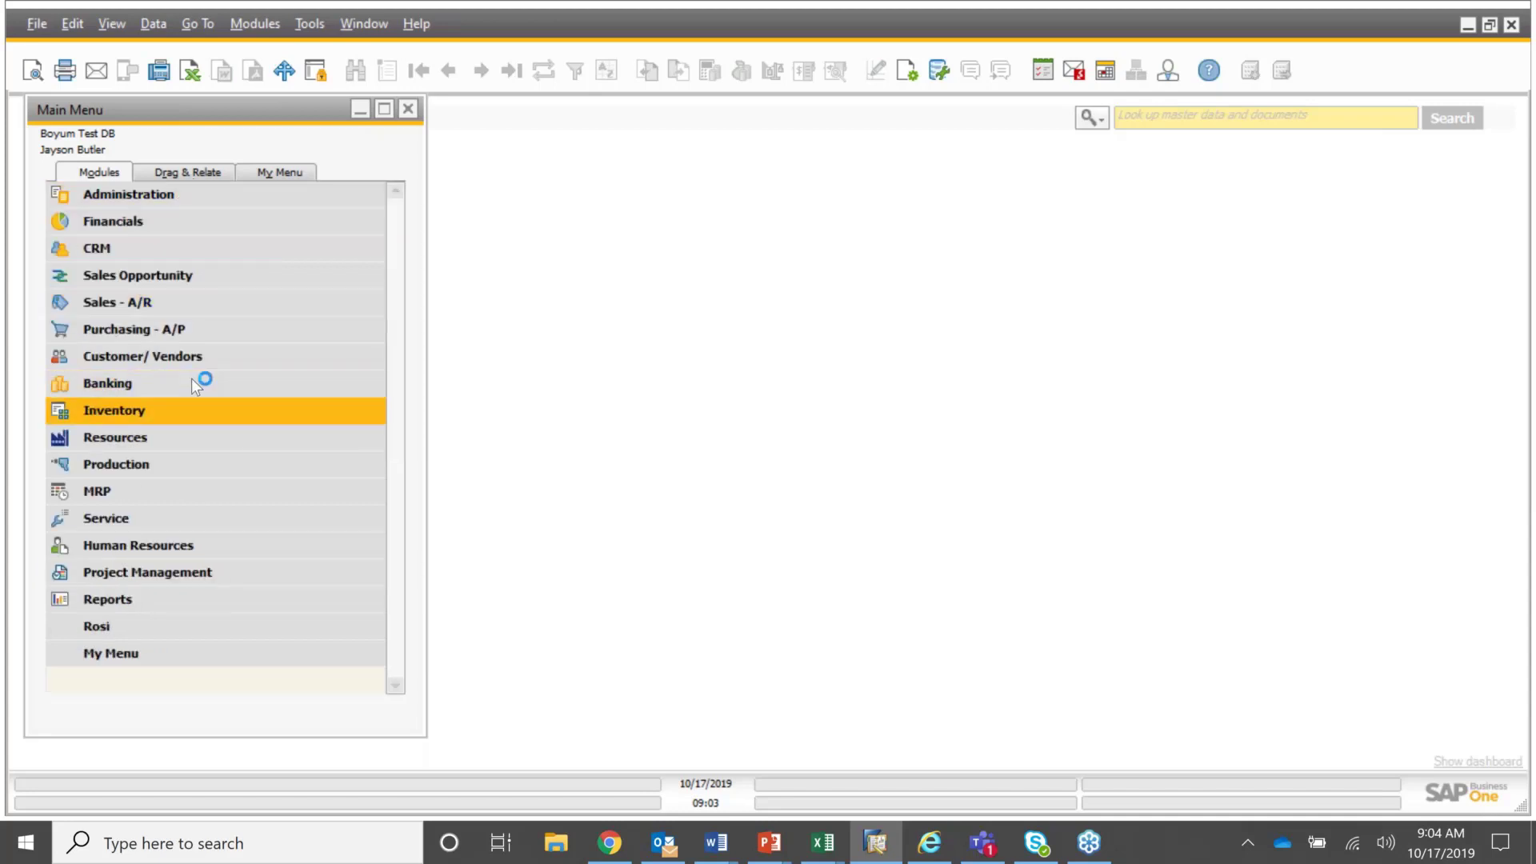
{"action": "left_click", "coordinate": [197, 356]}
{"action": "left_click", "coordinate": [199, 385]}
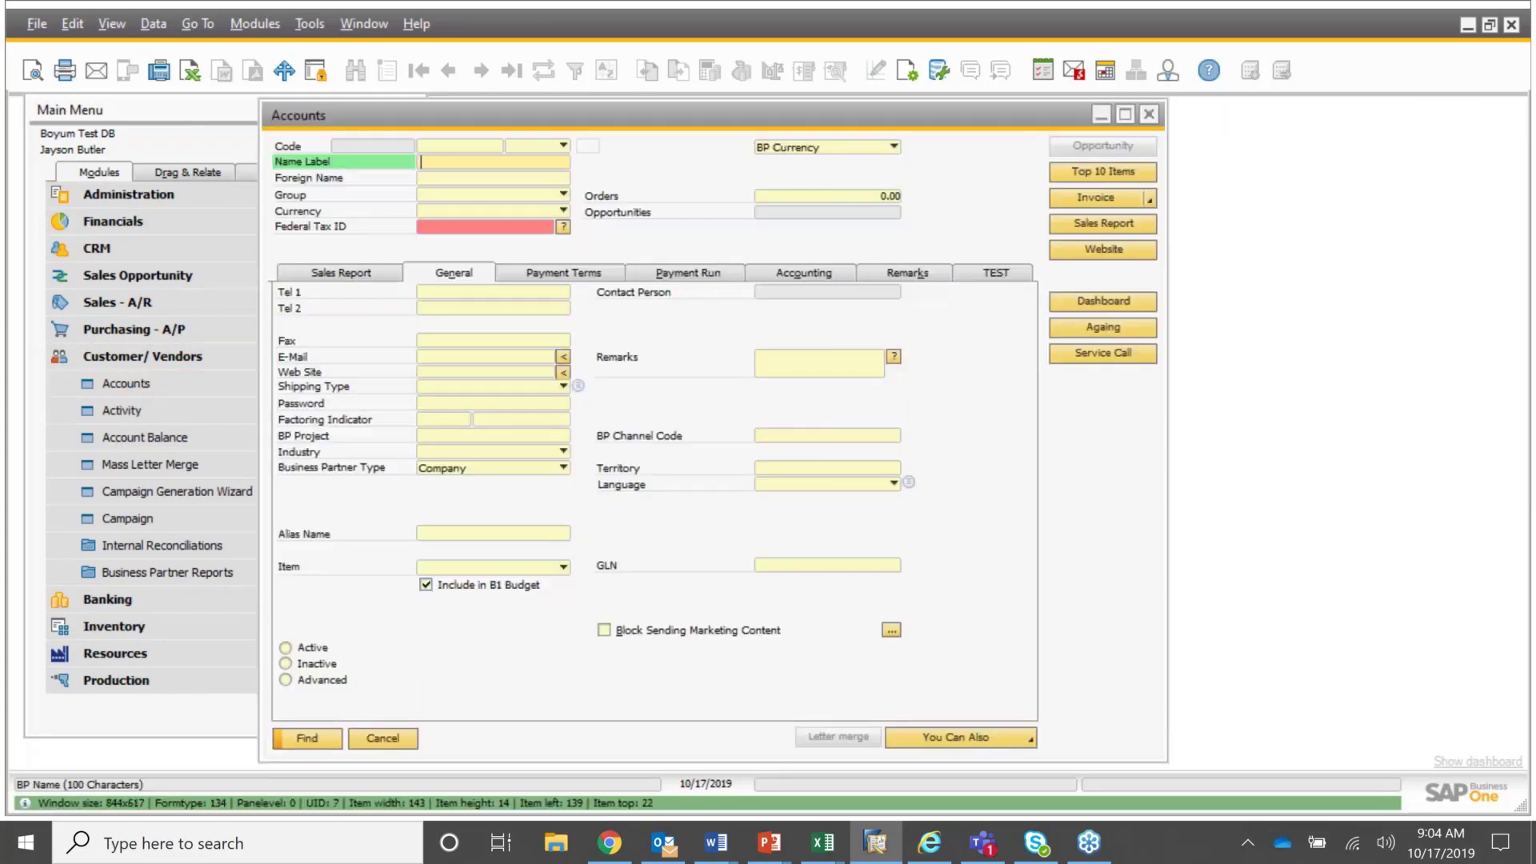
{"action": "key", "text": "ctrl+a"}
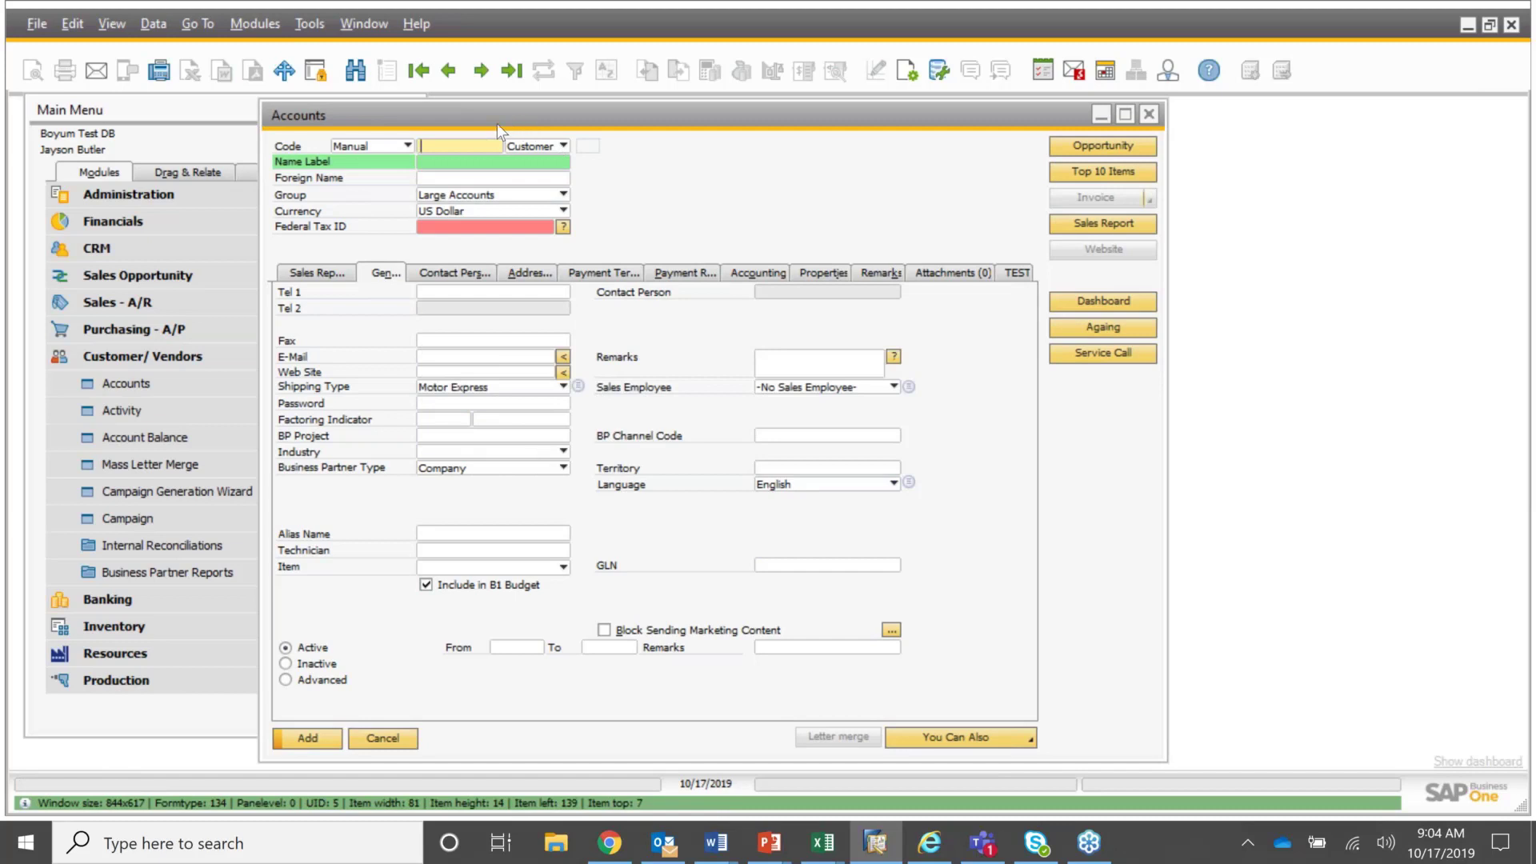
{"action": "left_click", "coordinate": [421, 74]}
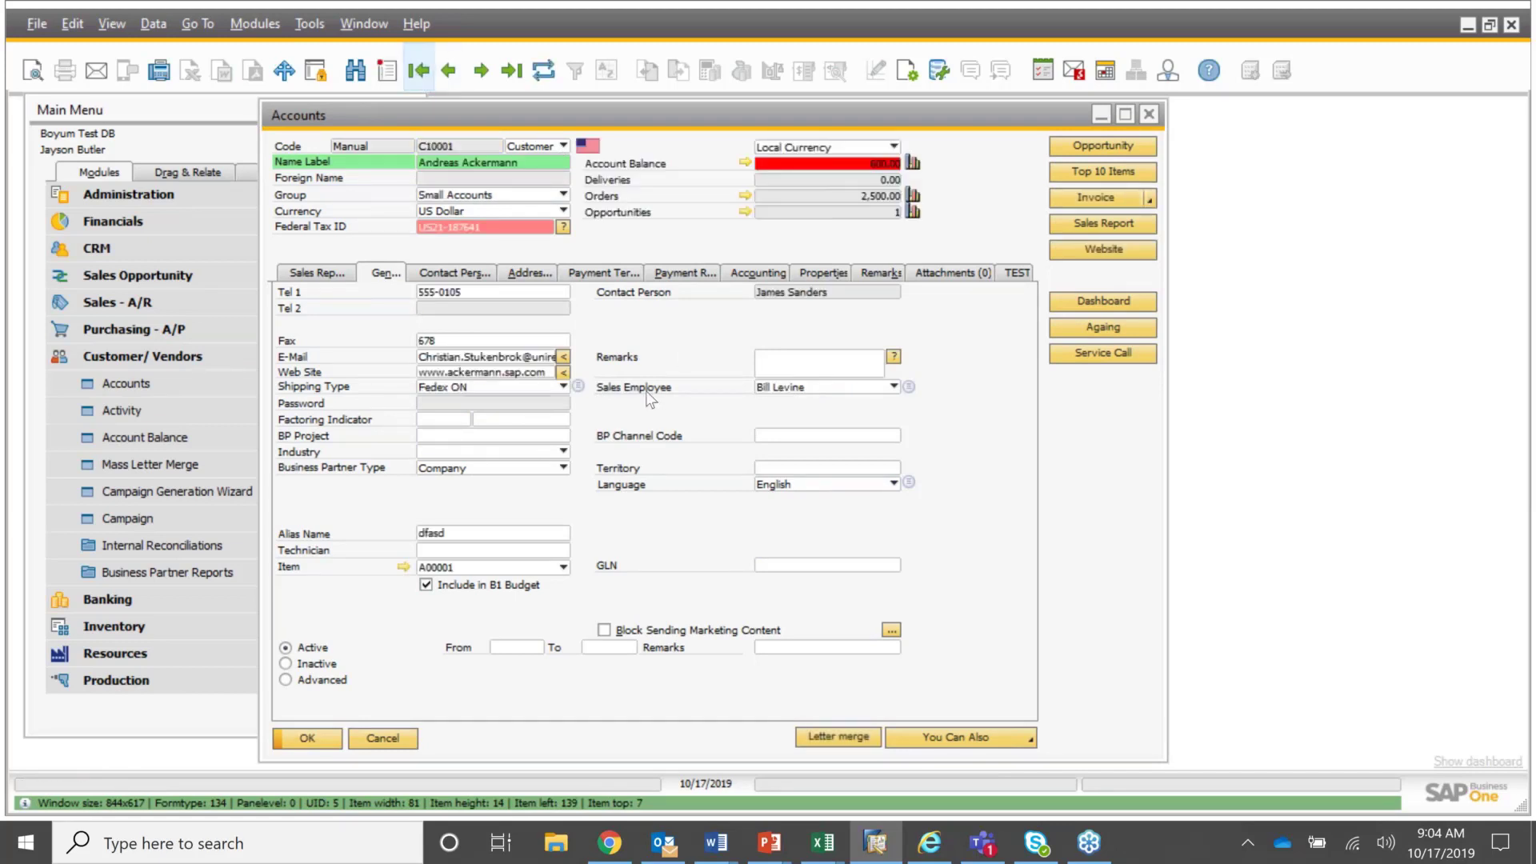
- View the customer's Sales Report data and return to the General details
{"action": "left_click", "coordinate": [226, 192]}
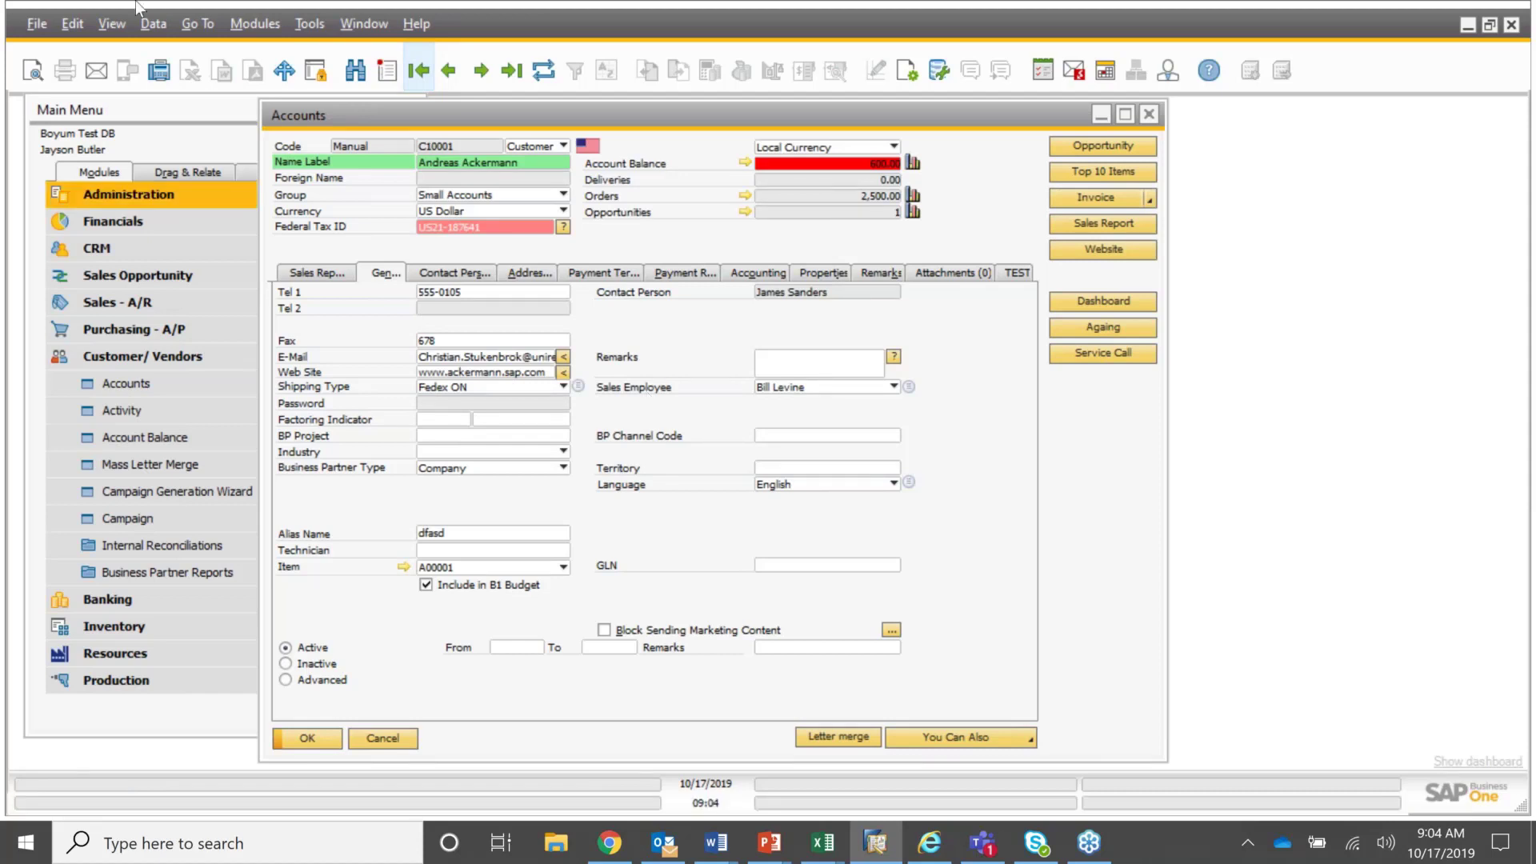
{"action": "left_click", "coordinate": [318, 273]}
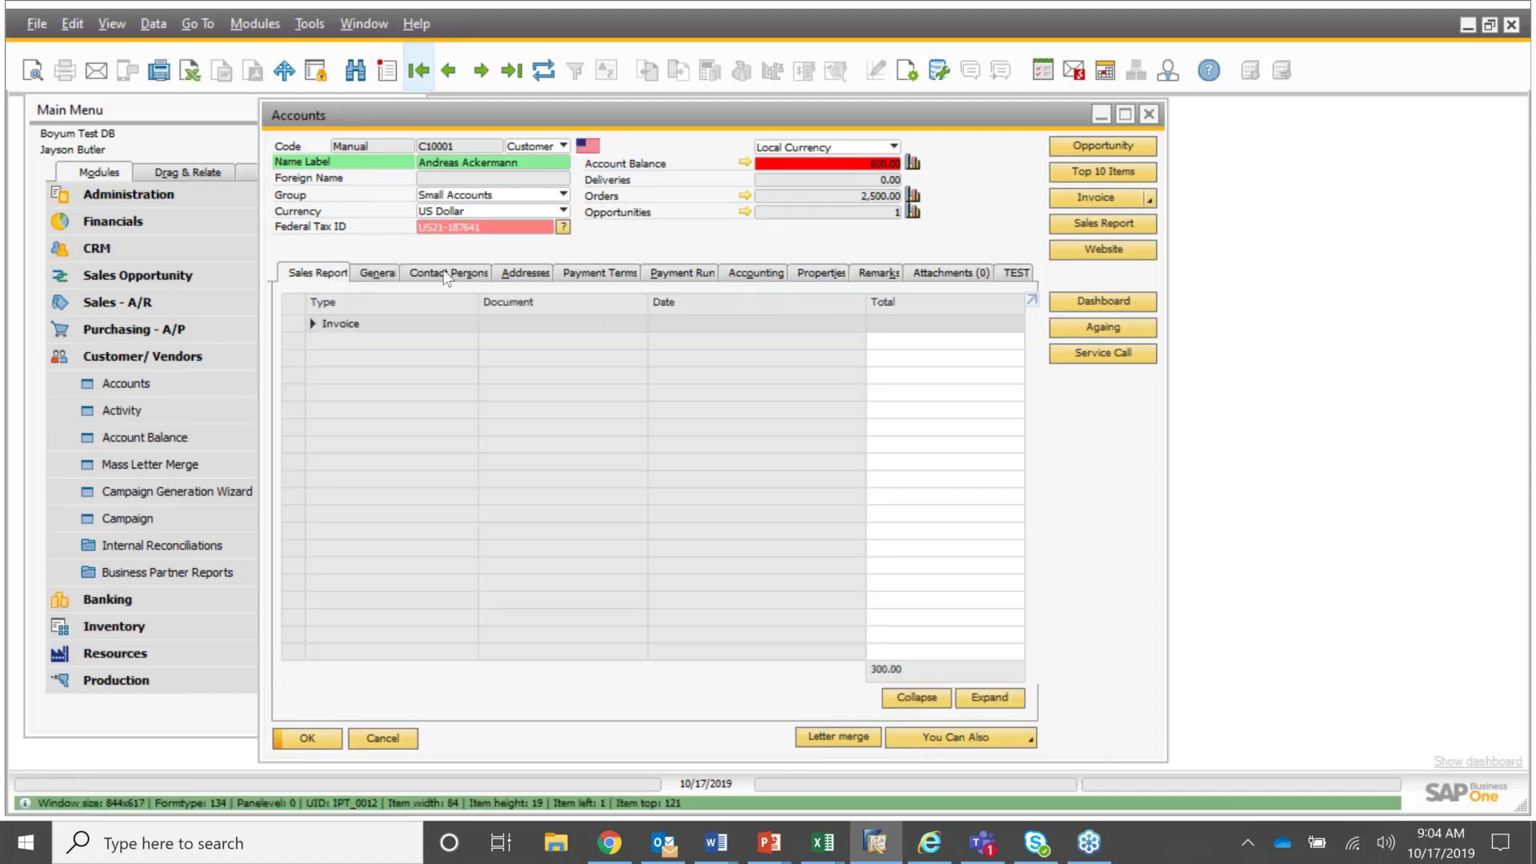
{"action": "left_click", "coordinate": [377, 275]}
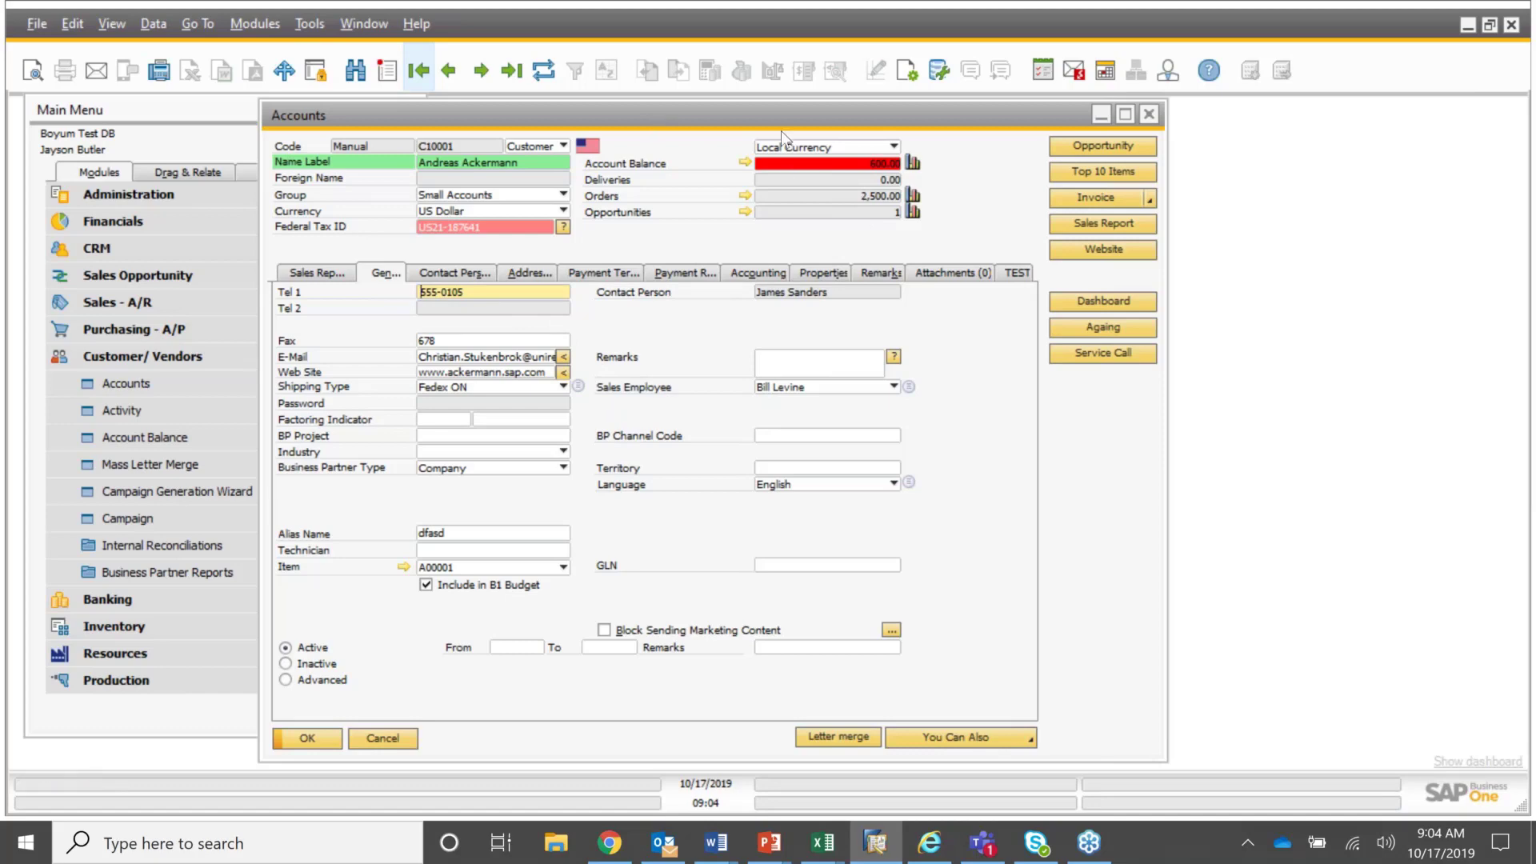
- Open the B1 Usability Config from the add-ons and view the B1 Productivity Package modules
{"action": "left_click_drag", "start_coordinate": [732, 120], "coordinate": [944, 131]}
{"action": "left_click", "coordinate": [179, 359]}
{"action": "left_click", "coordinate": [200, 462]}
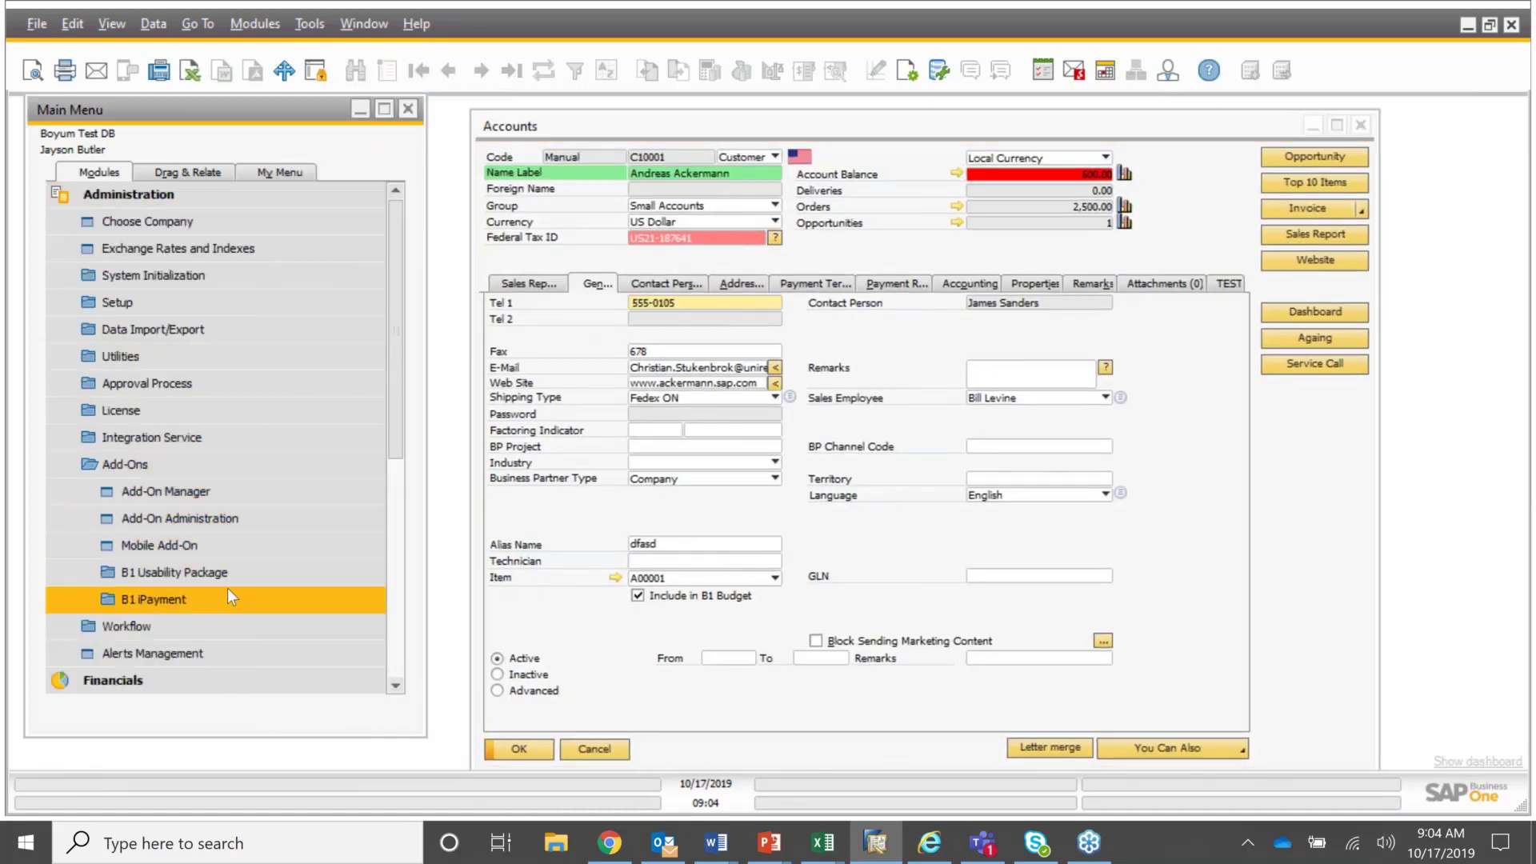
{"action": "left_click", "coordinate": [235, 578]}
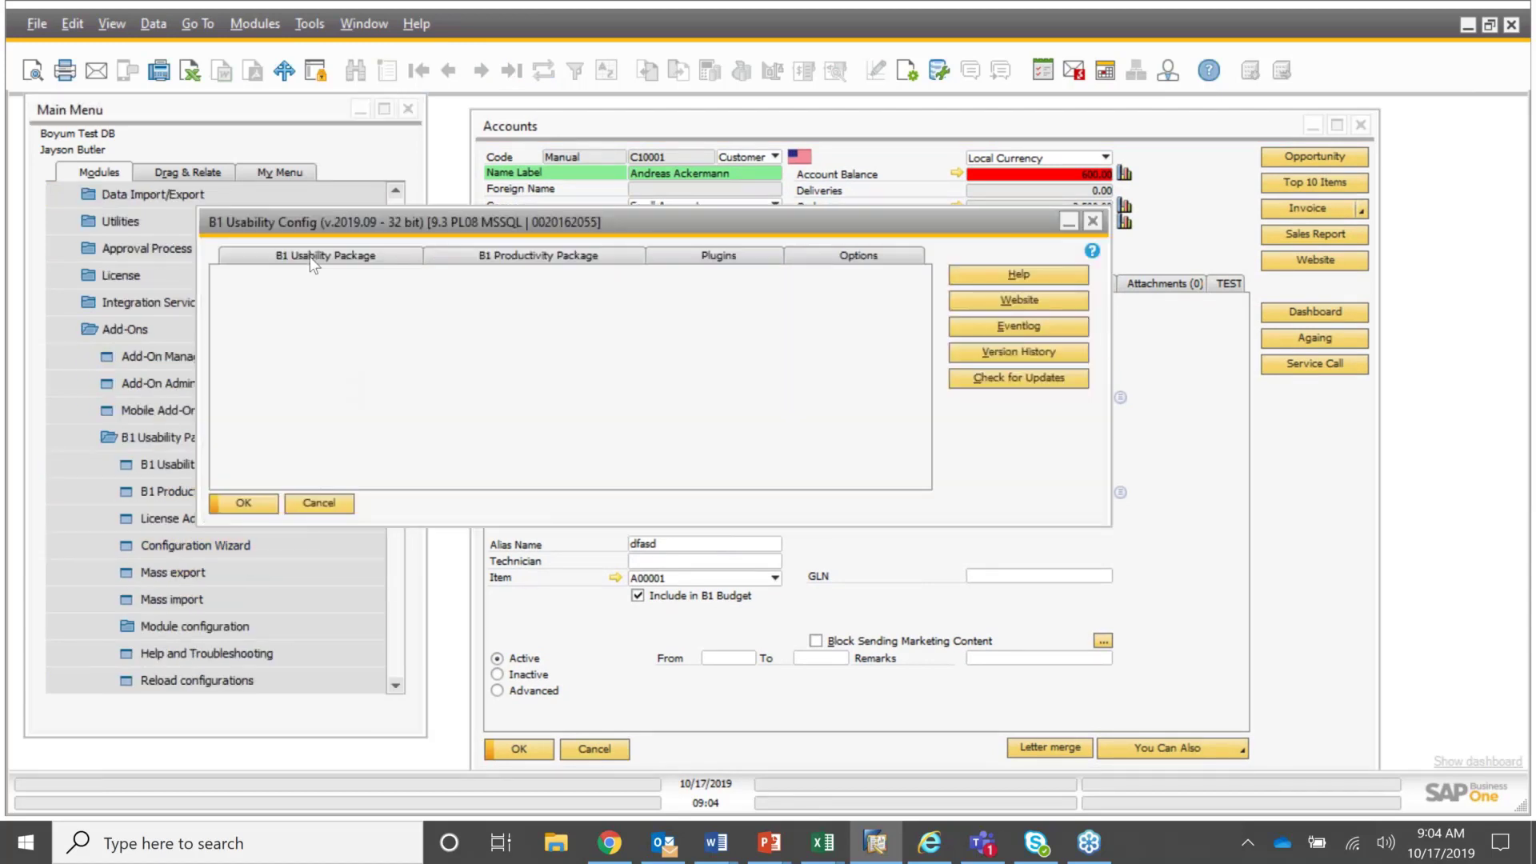
{"action": "left_click", "coordinate": [519, 257]}
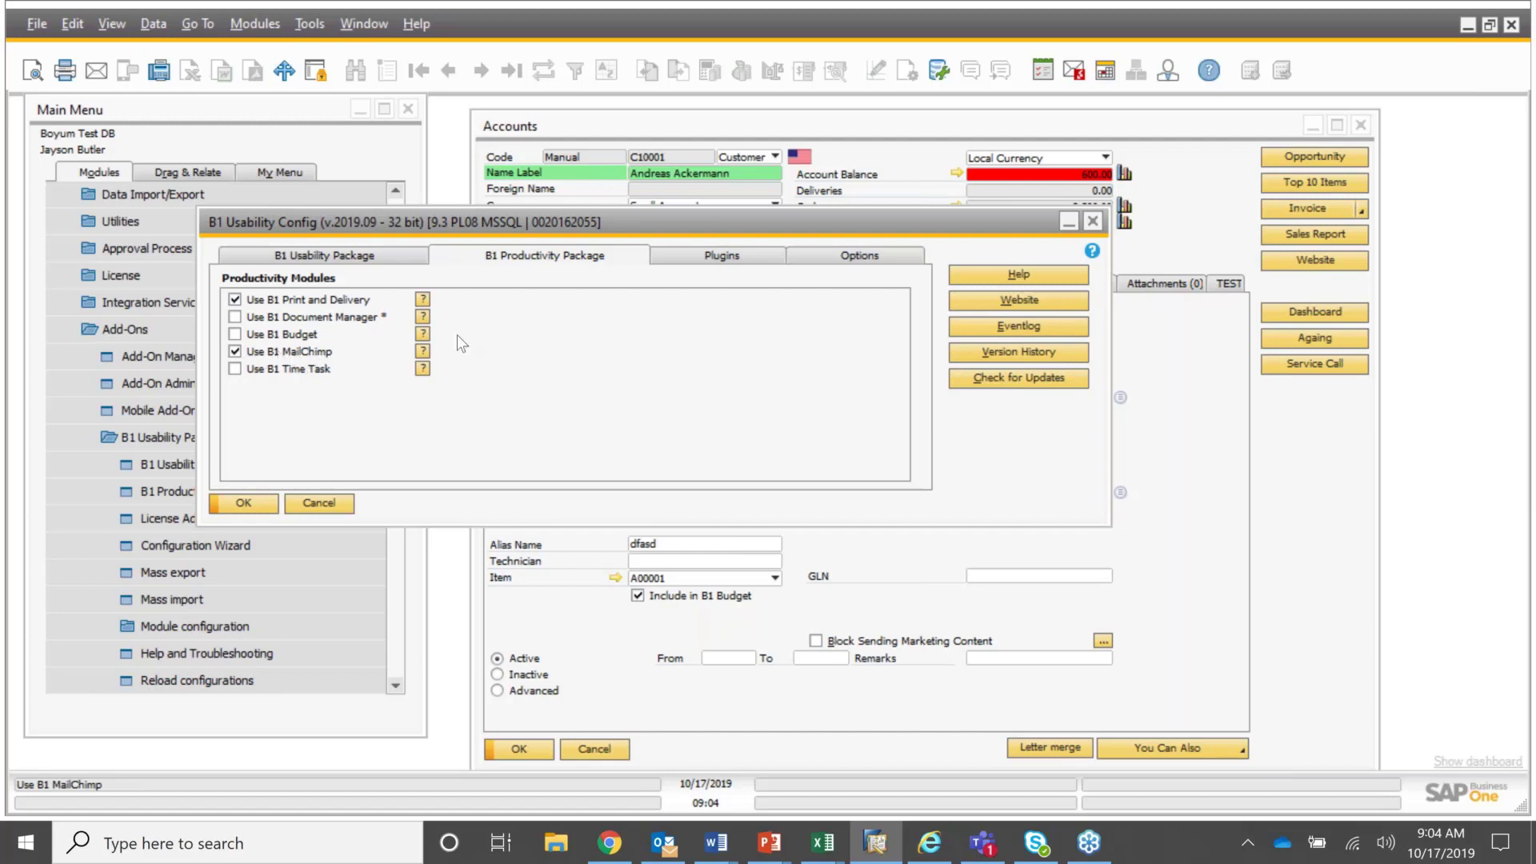
- Close the Accounts window and open the B1 MailChimp configuration from the B1 Usability Package's module configuration
{"action": "left_click", "coordinate": [1361, 126]}
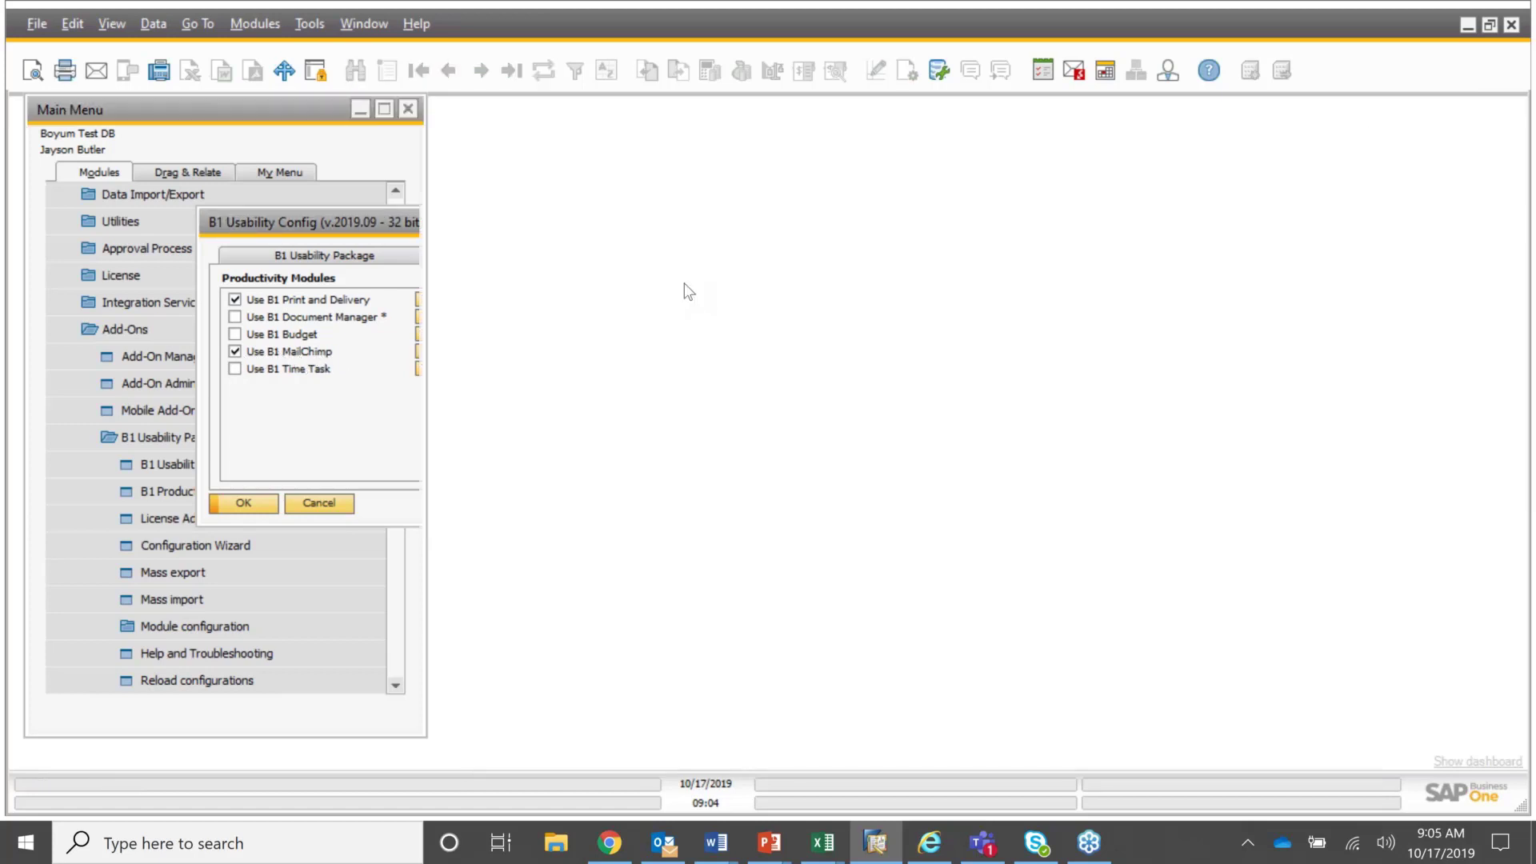
{"action": "scroll", "coordinate": [352, 497], "scroll_direction": "down", "scroll_amount": 3}
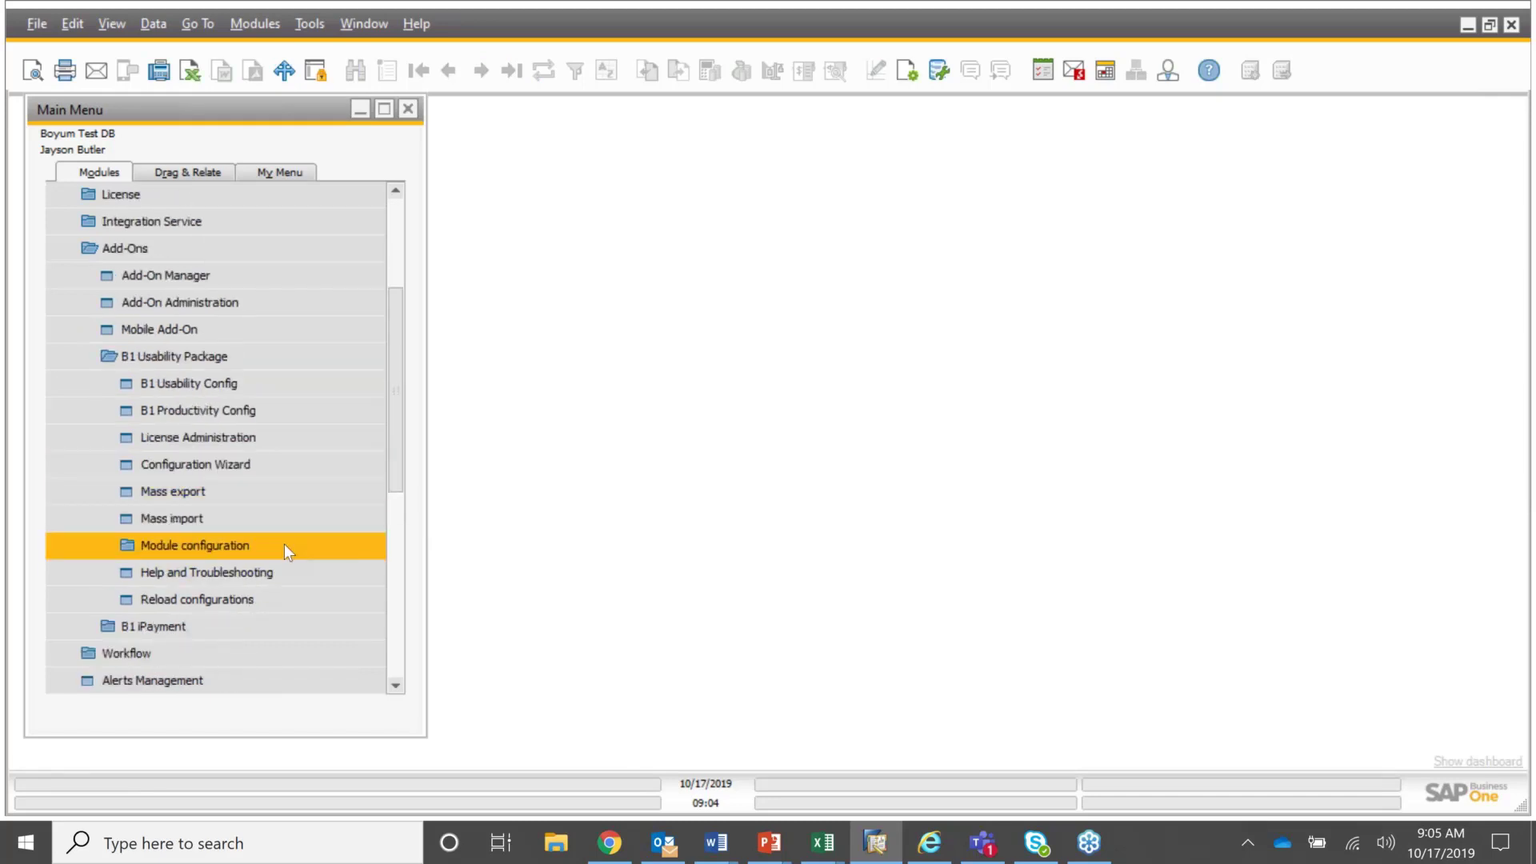
{"action": "left_click", "coordinate": [285, 544]}
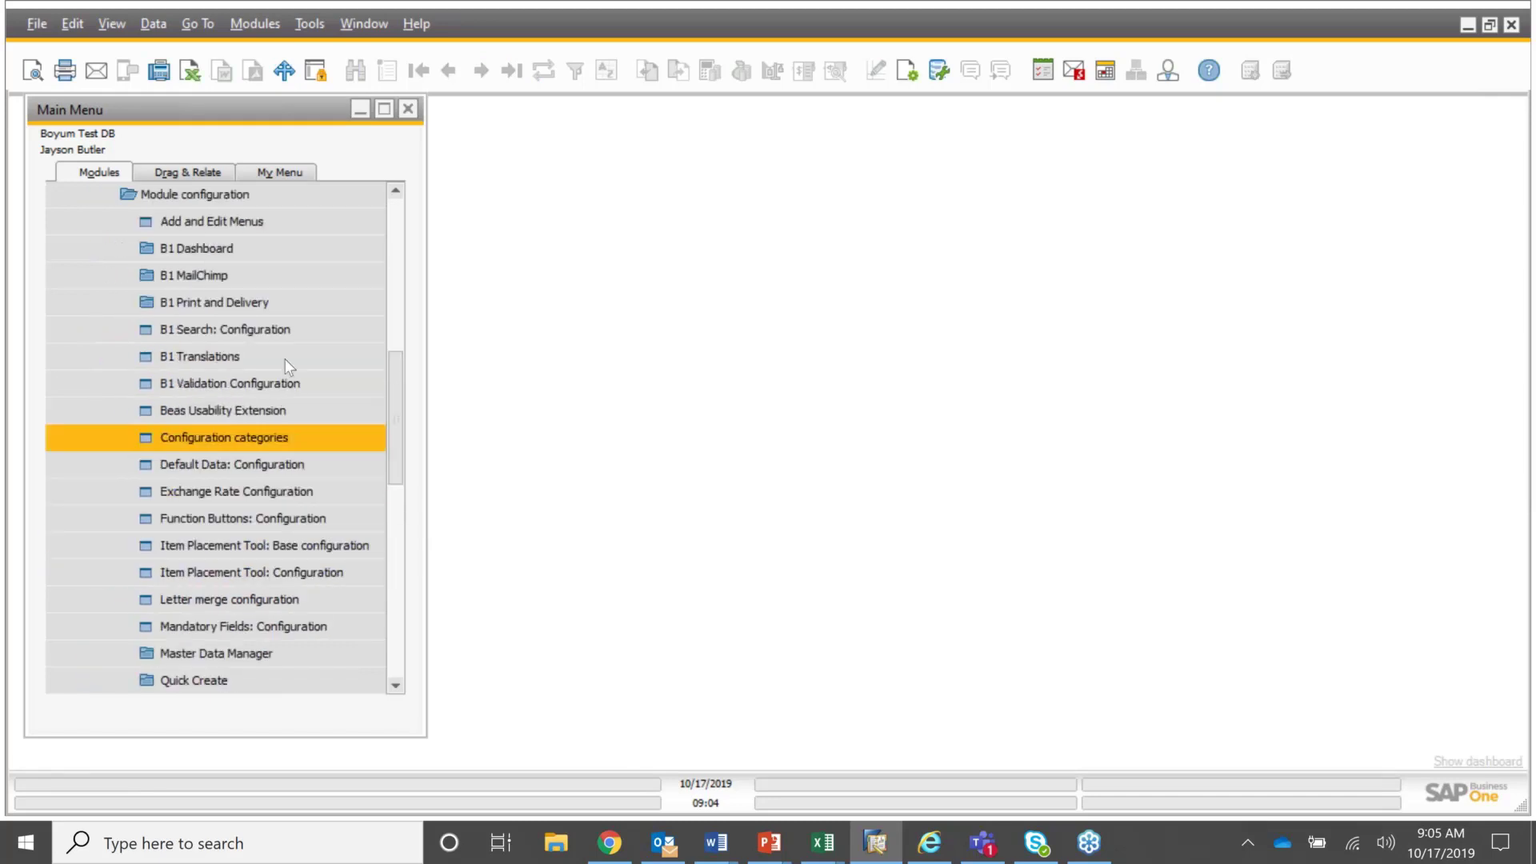
{"action": "left_click", "coordinate": [234, 275]}
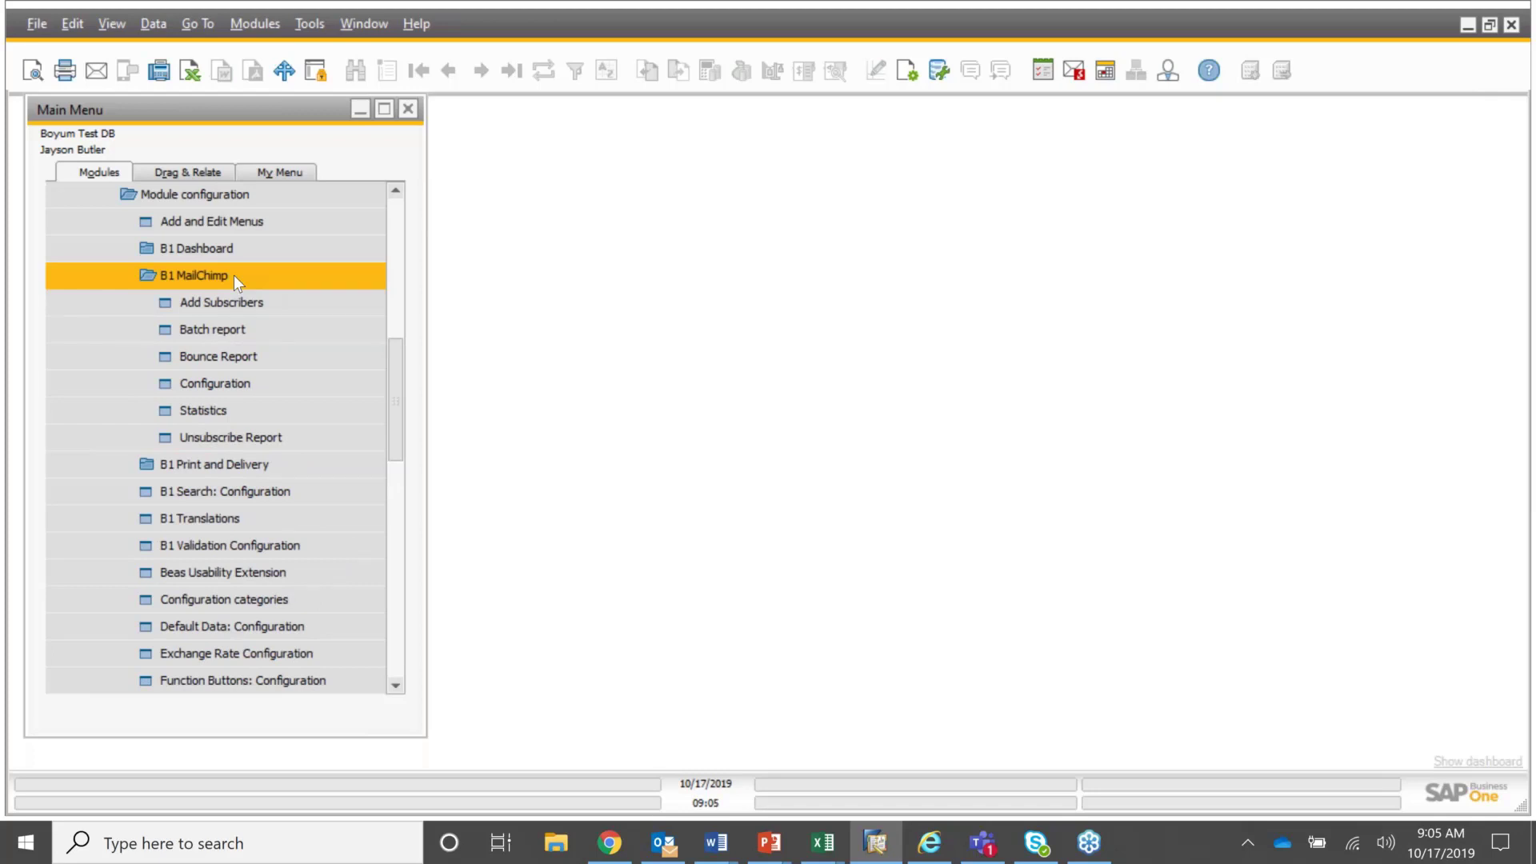
{"action": "left_click", "coordinate": [238, 391]}
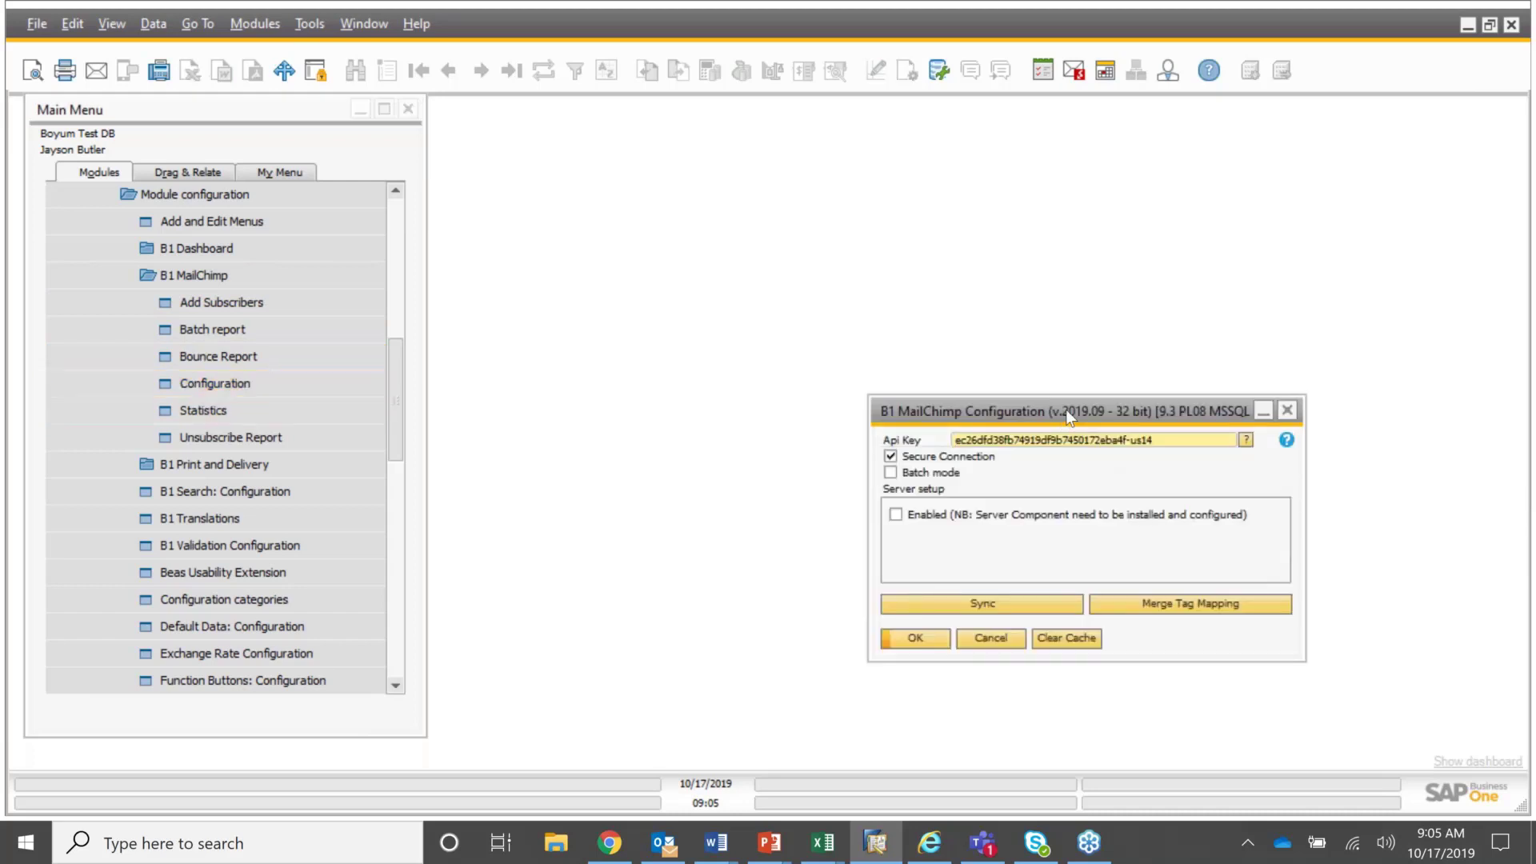
{"action": "left_click_drag", "start_coordinate": [1066, 410], "coordinate": [776, 176]}
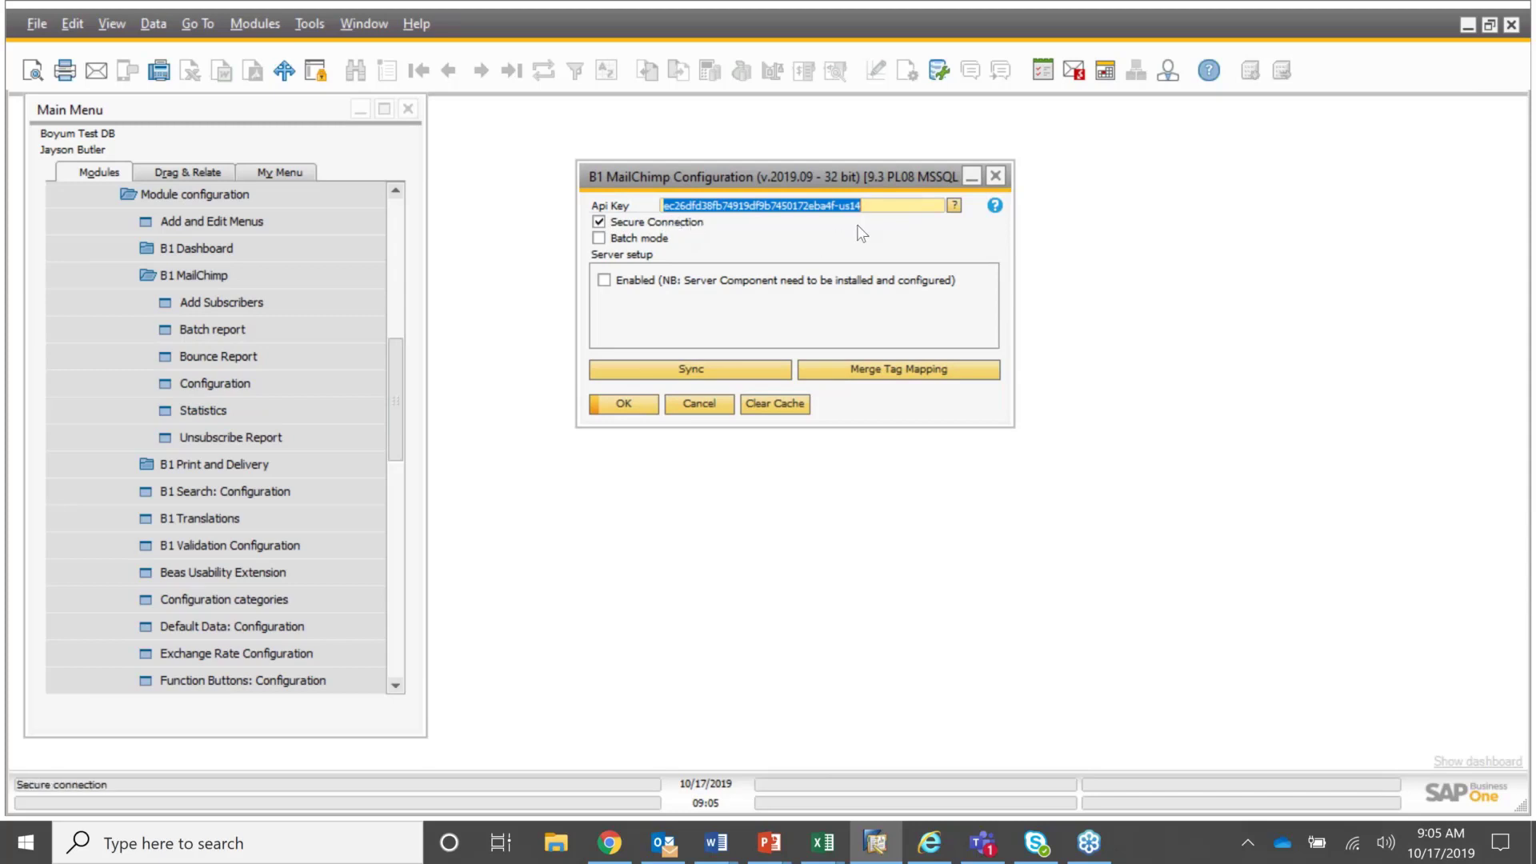
- Switch to Mailchimp in Chrome and view the list of available audiences
{"action": "left_click", "coordinate": [610, 844]}
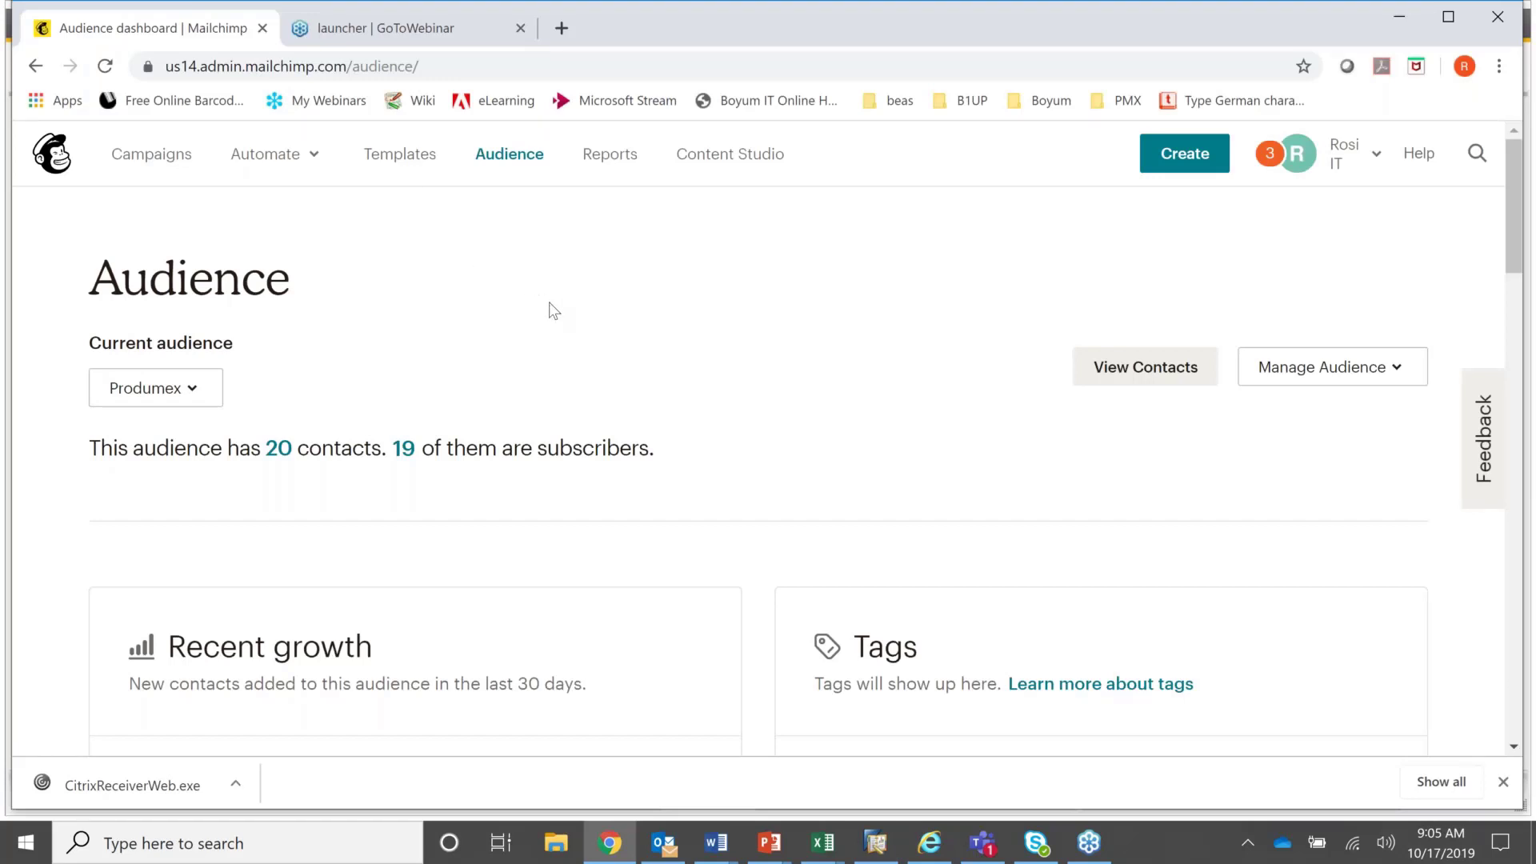
{"action": "left_click", "coordinate": [200, 396]}
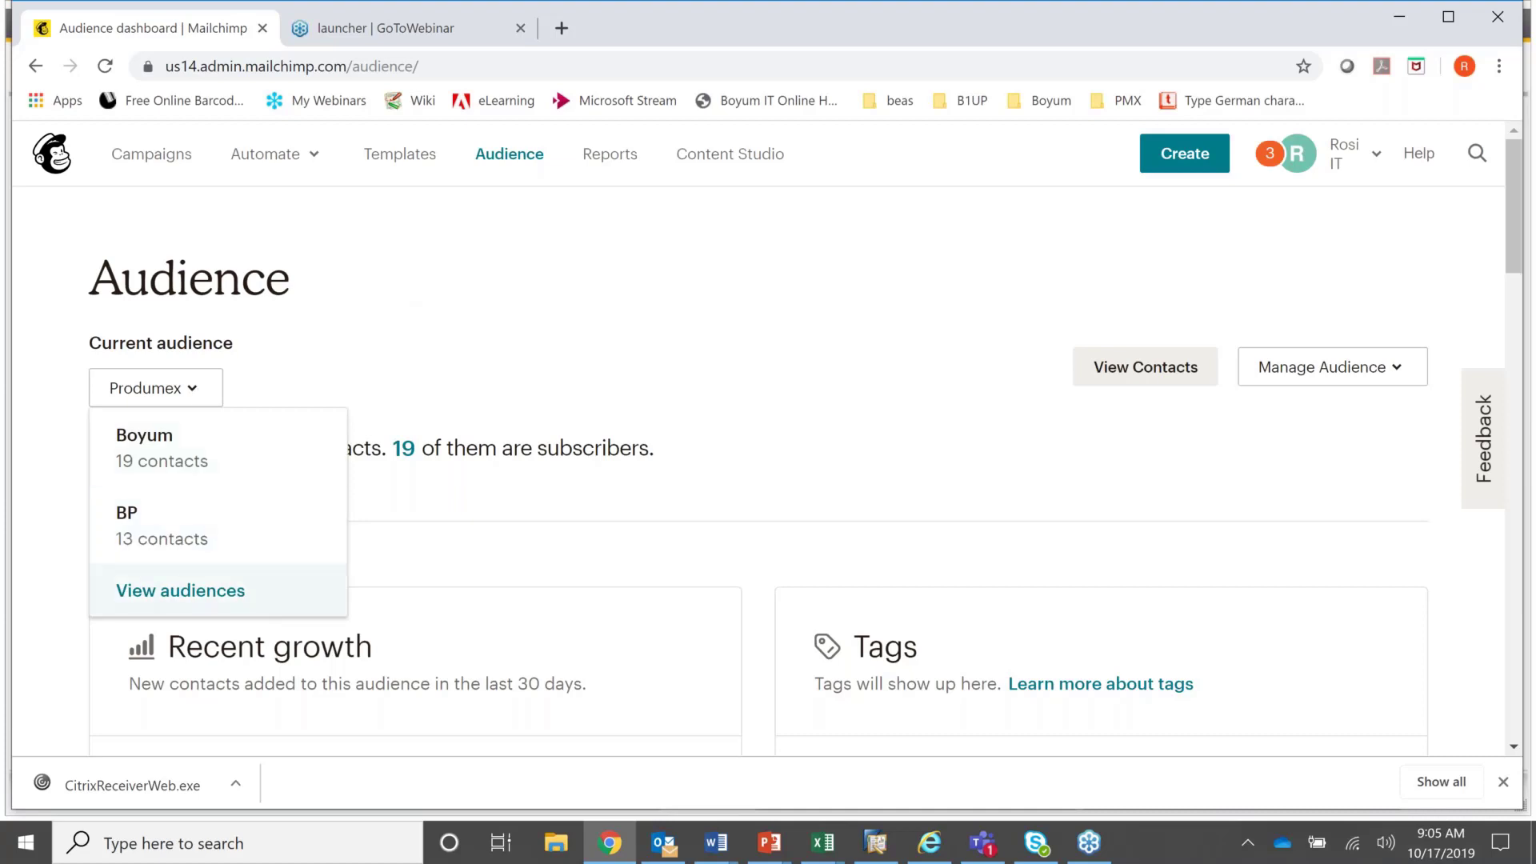
{"action": "left_click", "coordinate": [590, 313]}
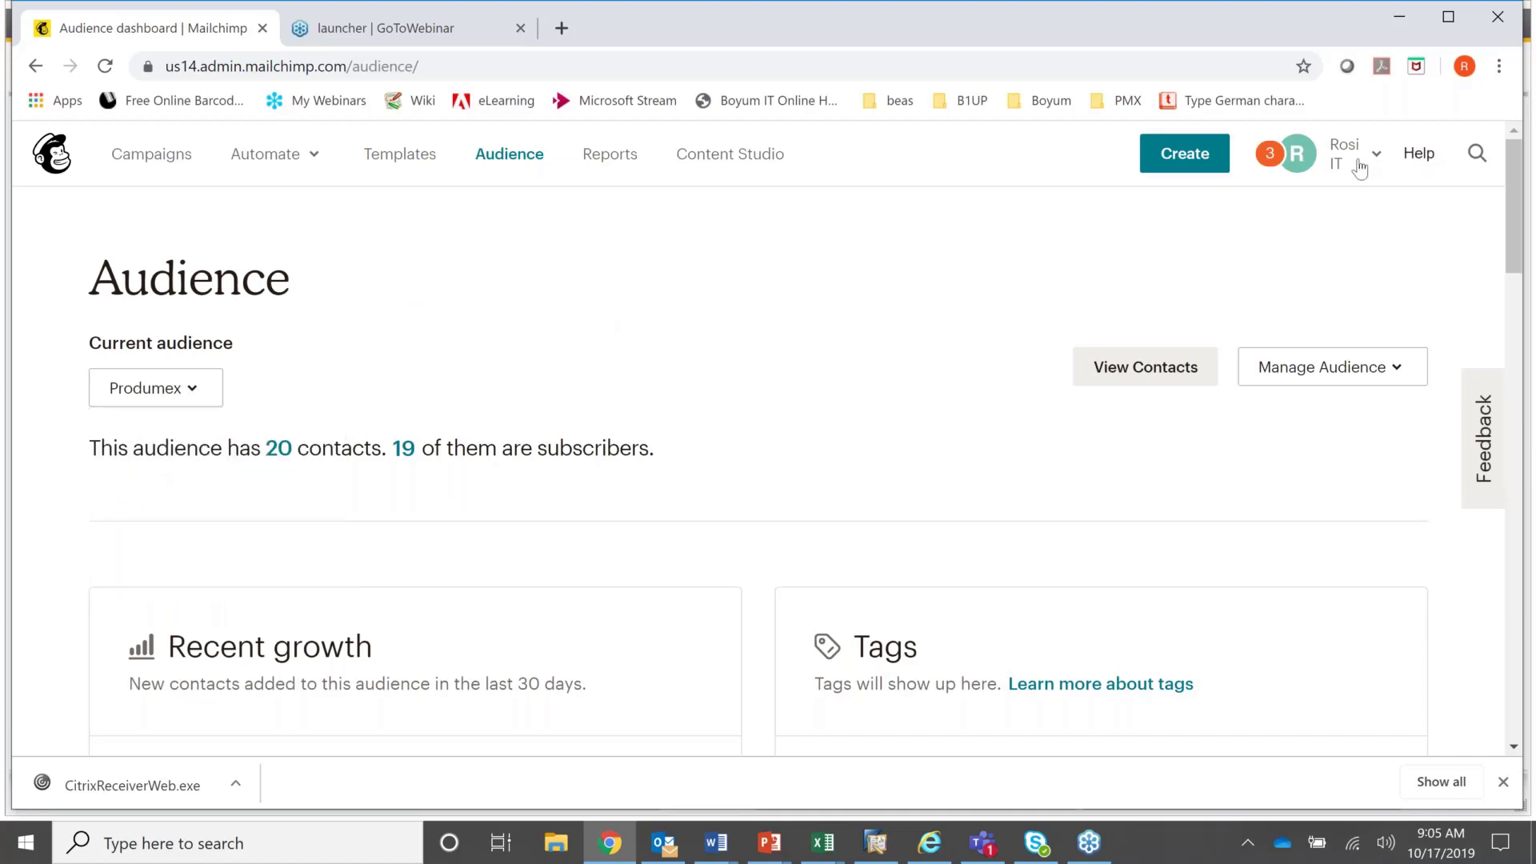
- Open the API keys page in the Mailchimp account's extras and examine the account's active key
{"action": "left_click", "coordinate": [1386, 162]}
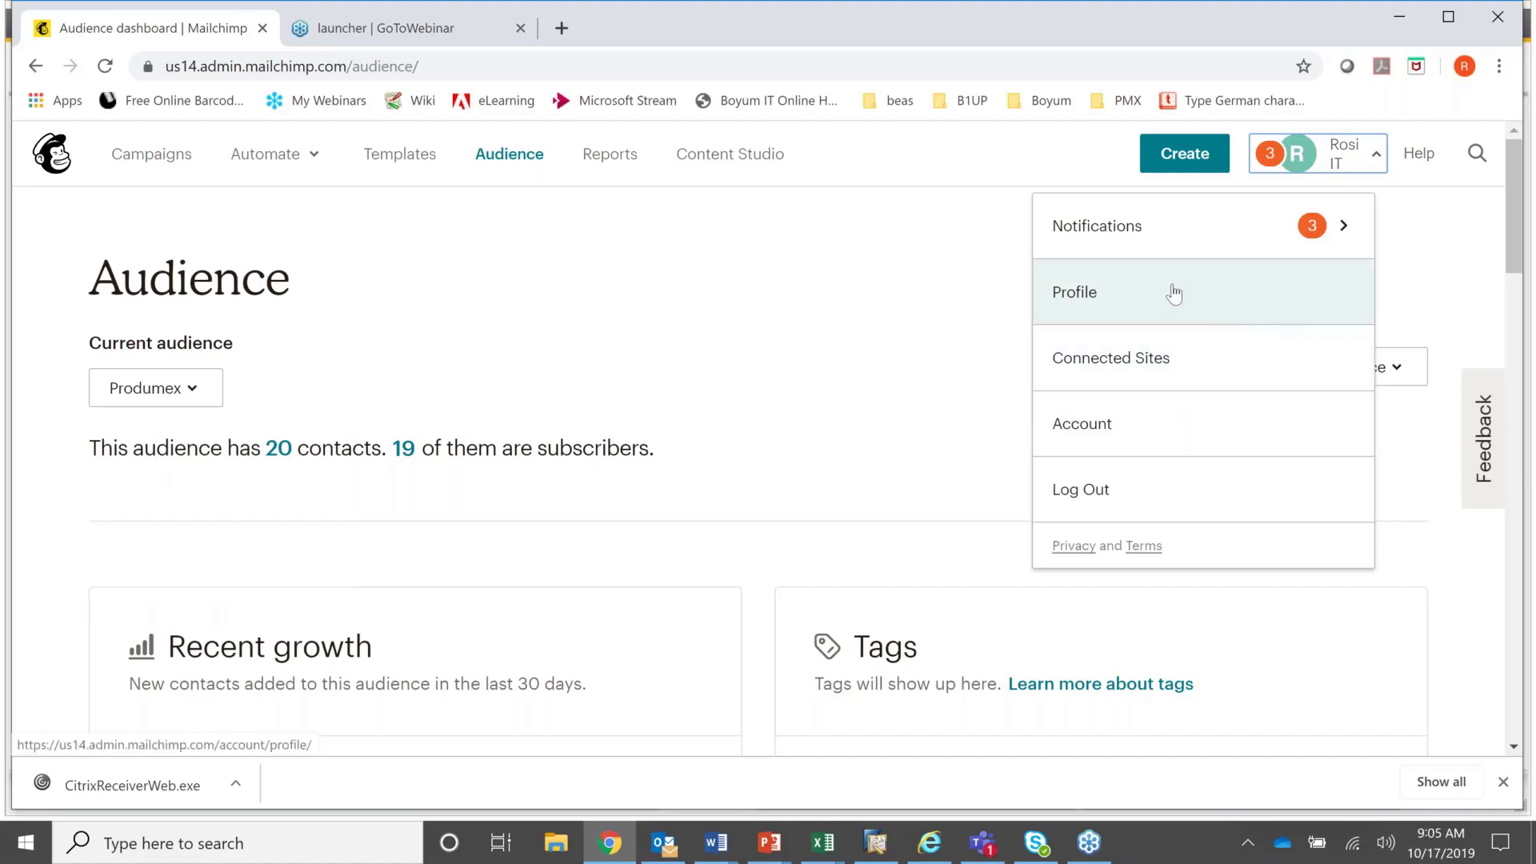
{"action": "left_click", "coordinate": [1124, 430]}
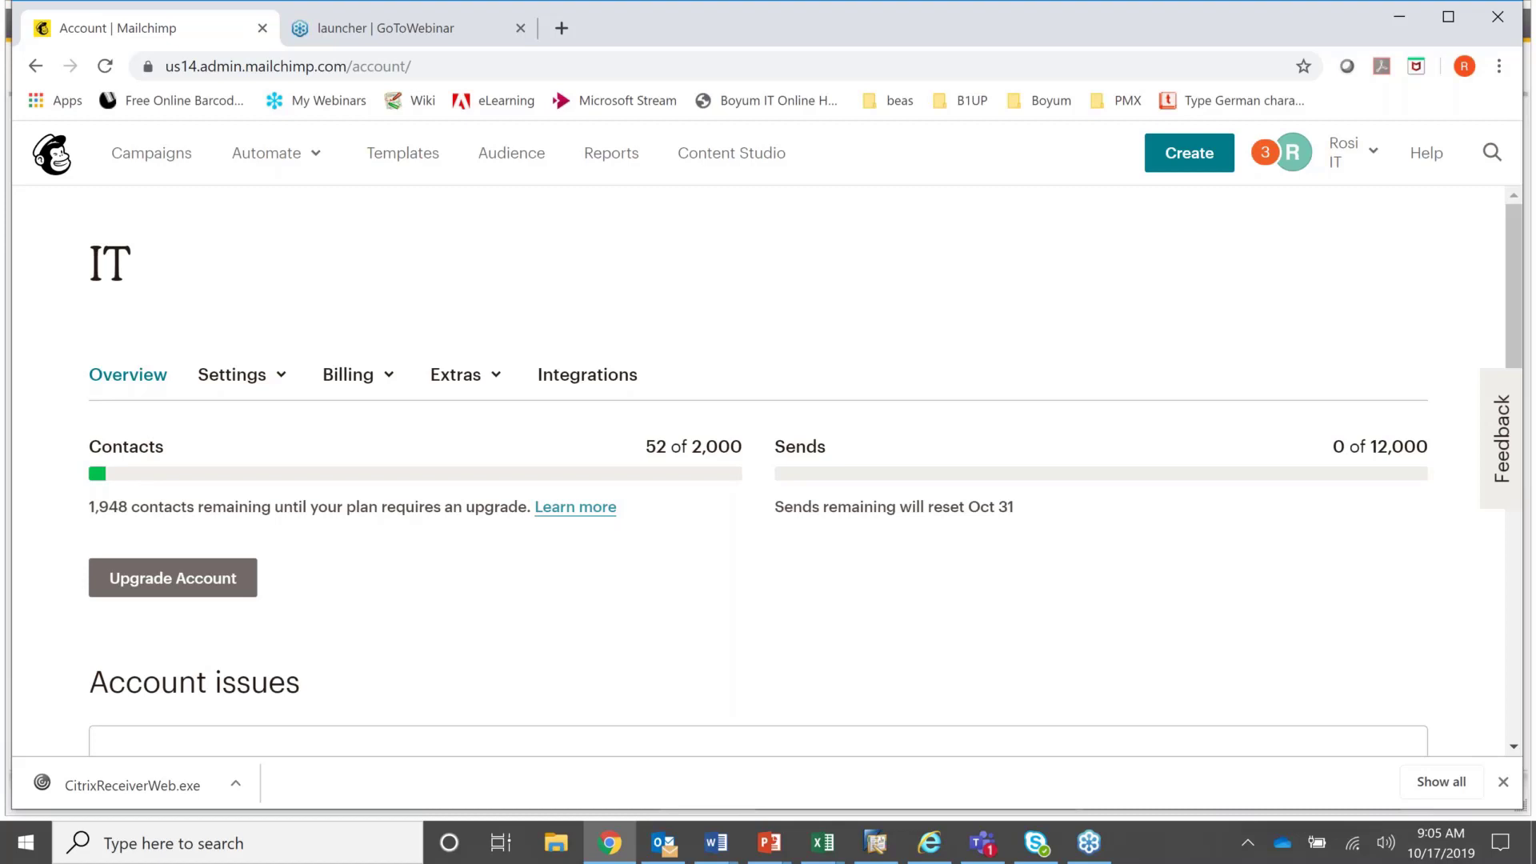
{"action": "left_click", "coordinate": [463, 382]}
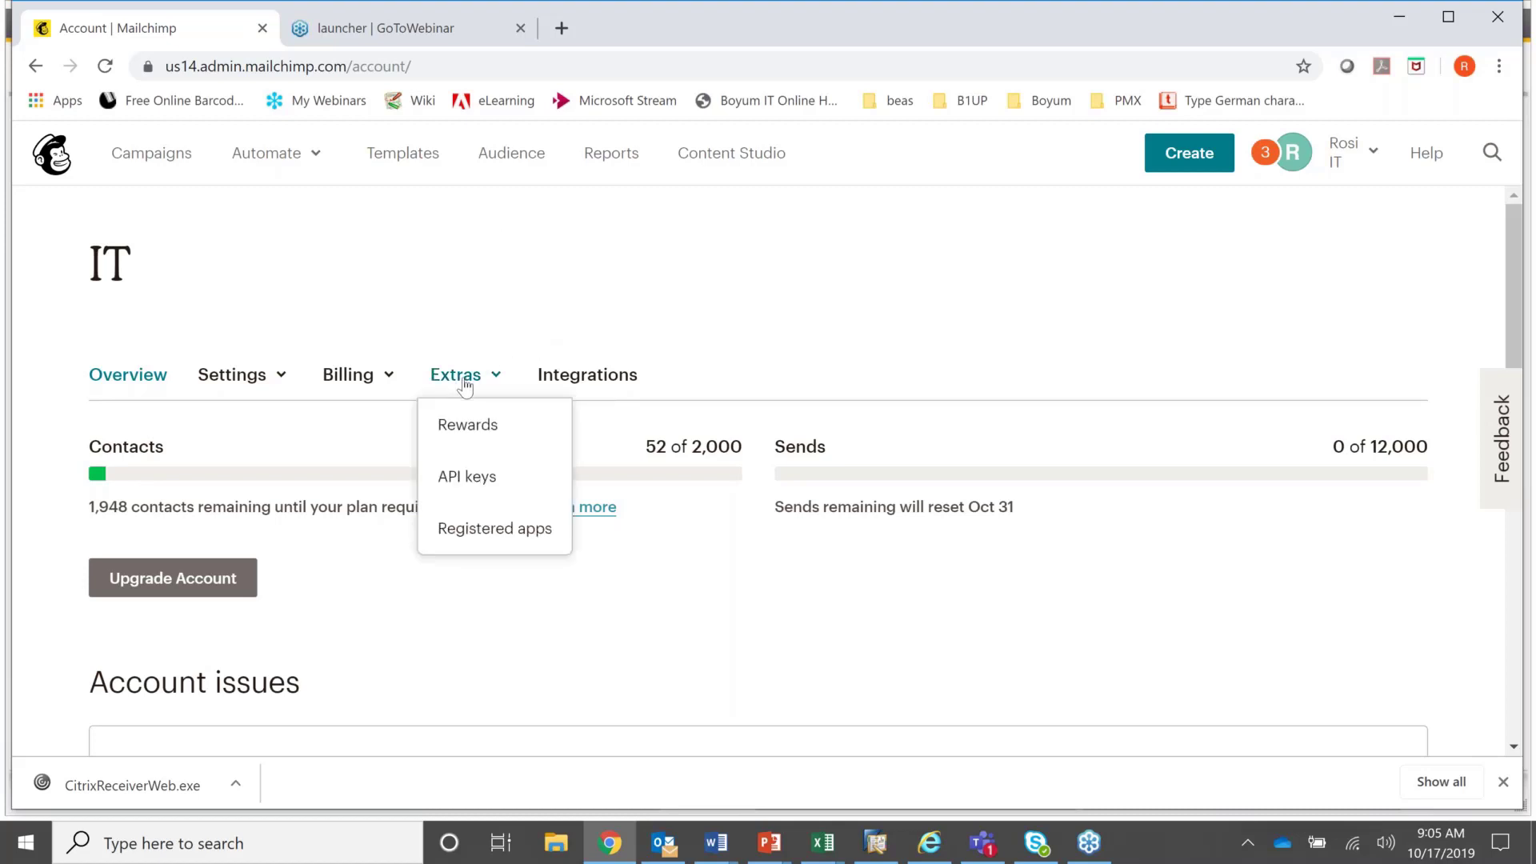
{"action": "left_click", "coordinate": [491, 483]}
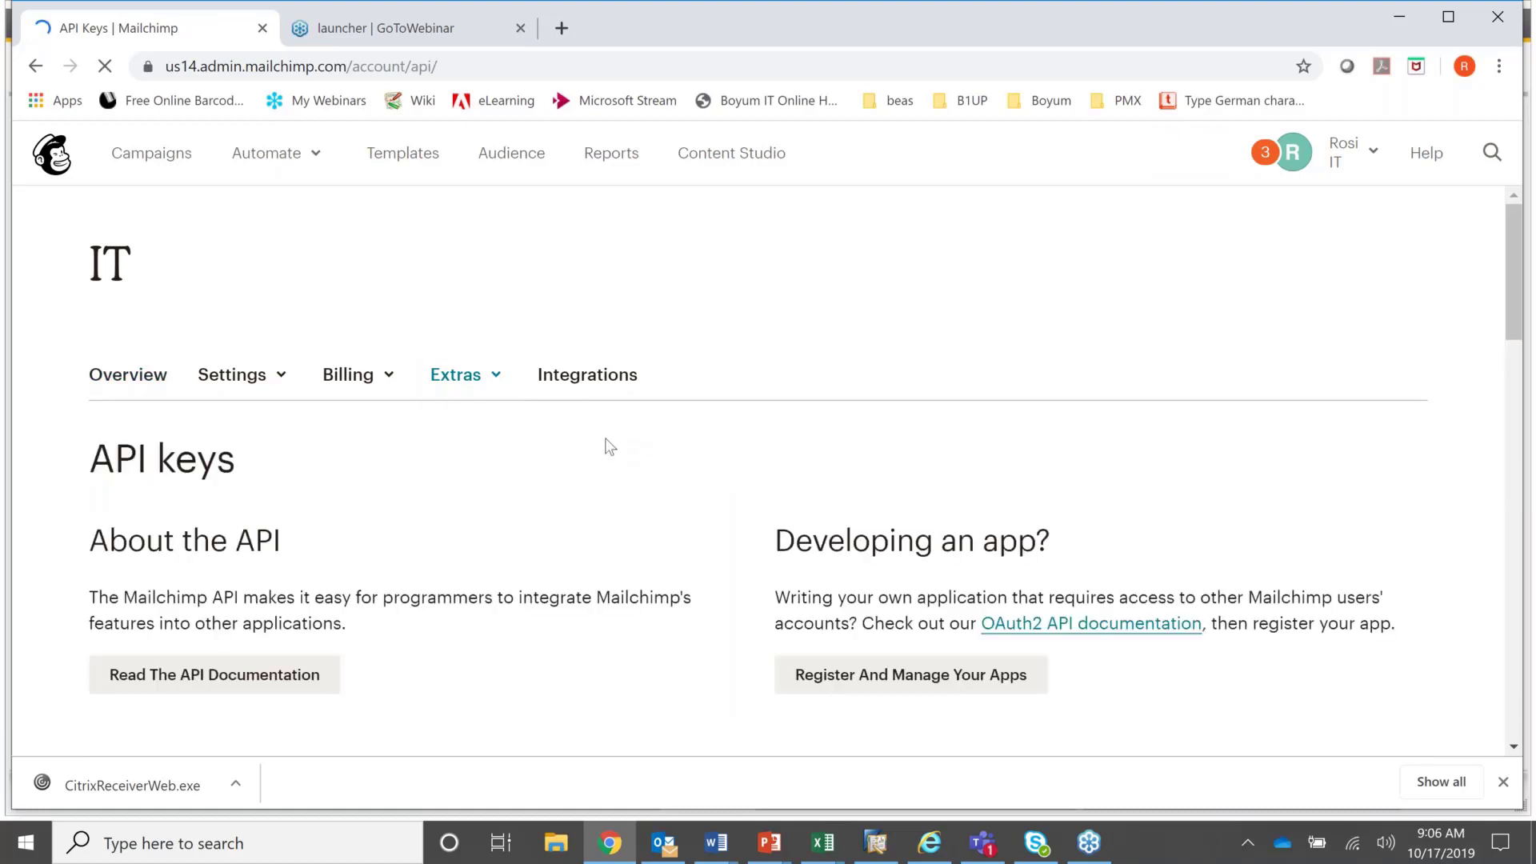
{"action": "scroll", "coordinate": [610, 446], "scroll_direction": "down", "scroll_amount": 8}
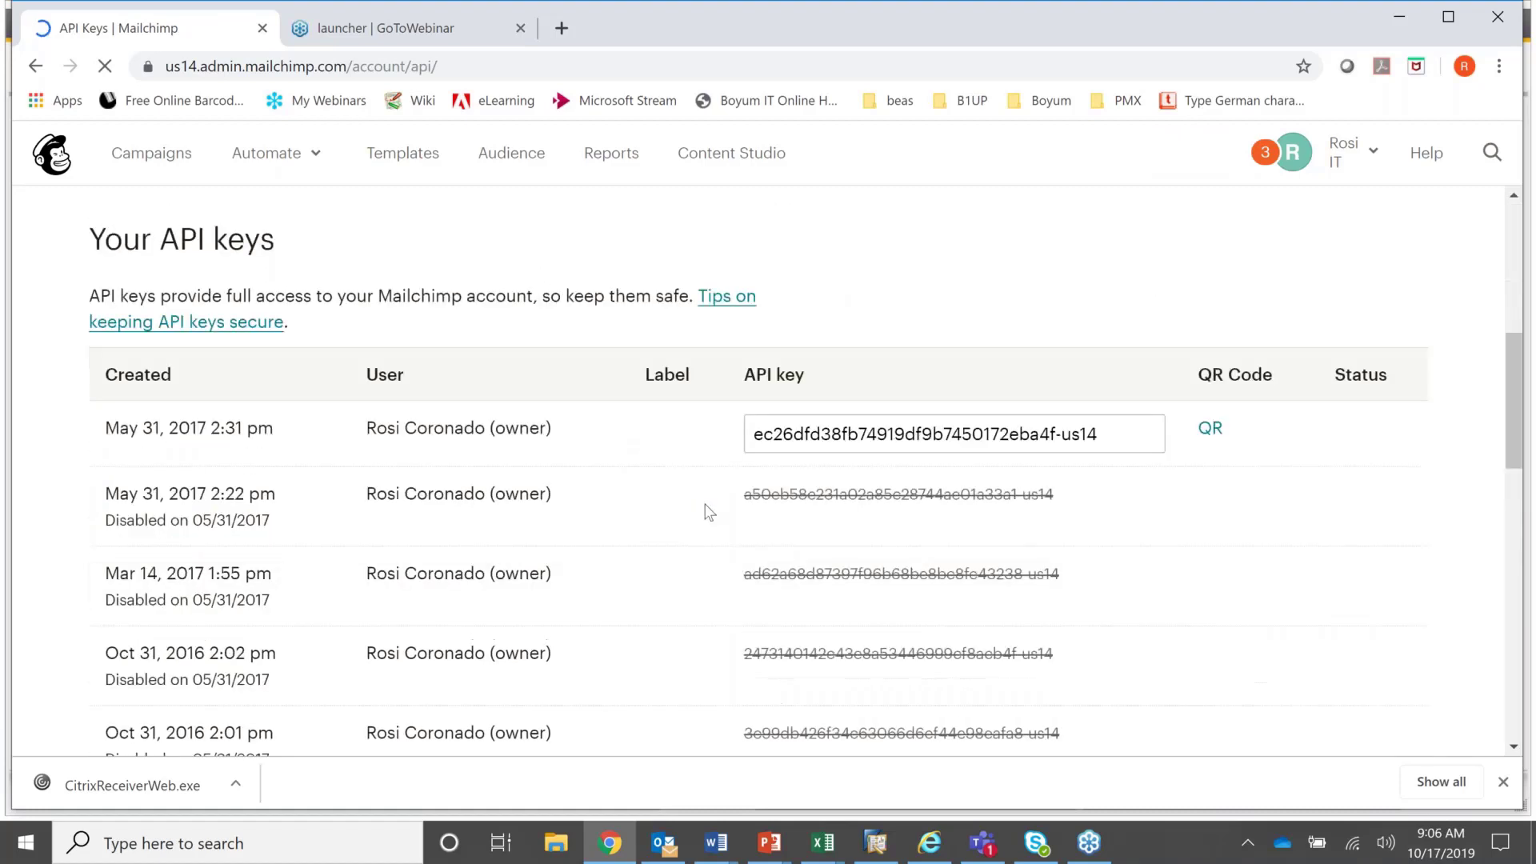
{"action": "scroll", "coordinate": [535, 558], "scroll_direction": "down", "scroll_amount": 4}
{"action": "scroll", "coordinate": [663, 456], "scroll_direction": "up", "scroll_amount": 4}
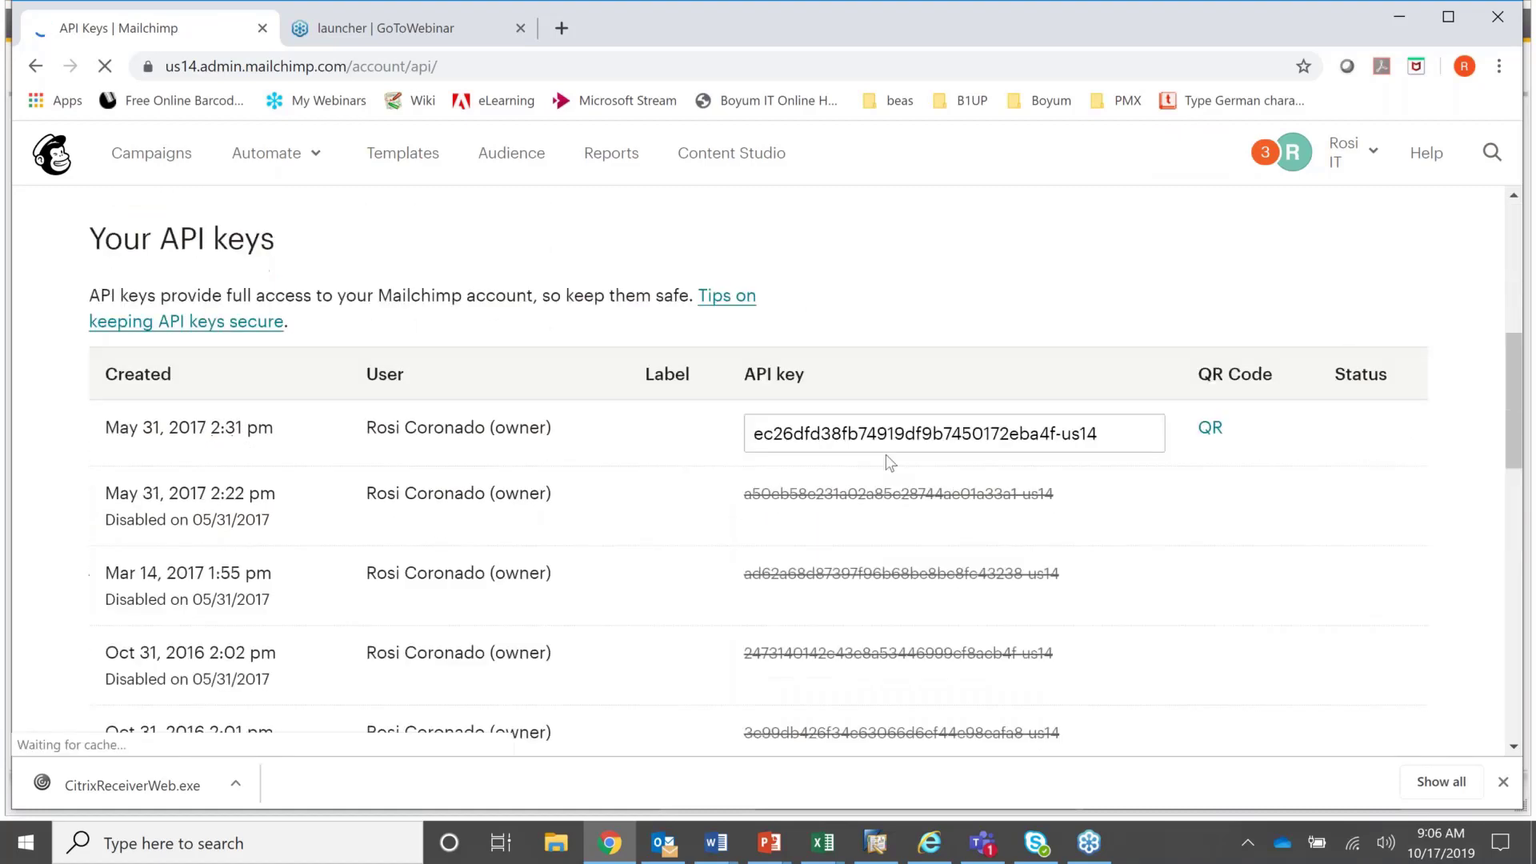
- Return to SAP Business One, view the merge tag mapping for the Produmex list, and close it
{"action": "left_click", "coordinate": [878, 840]}
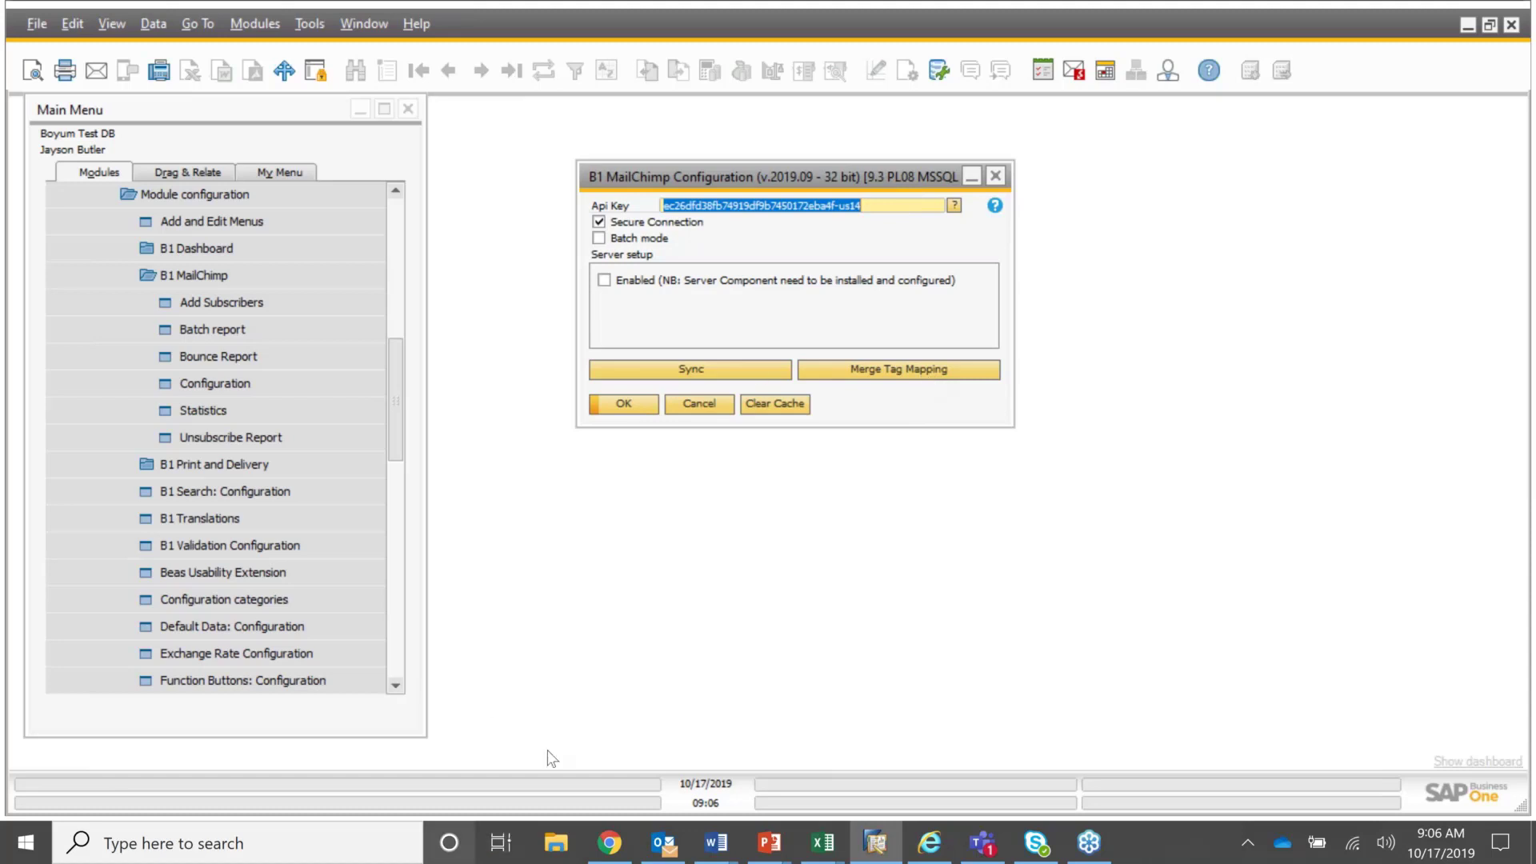
{"action": "left_click", "coordinate": [848, 368]}
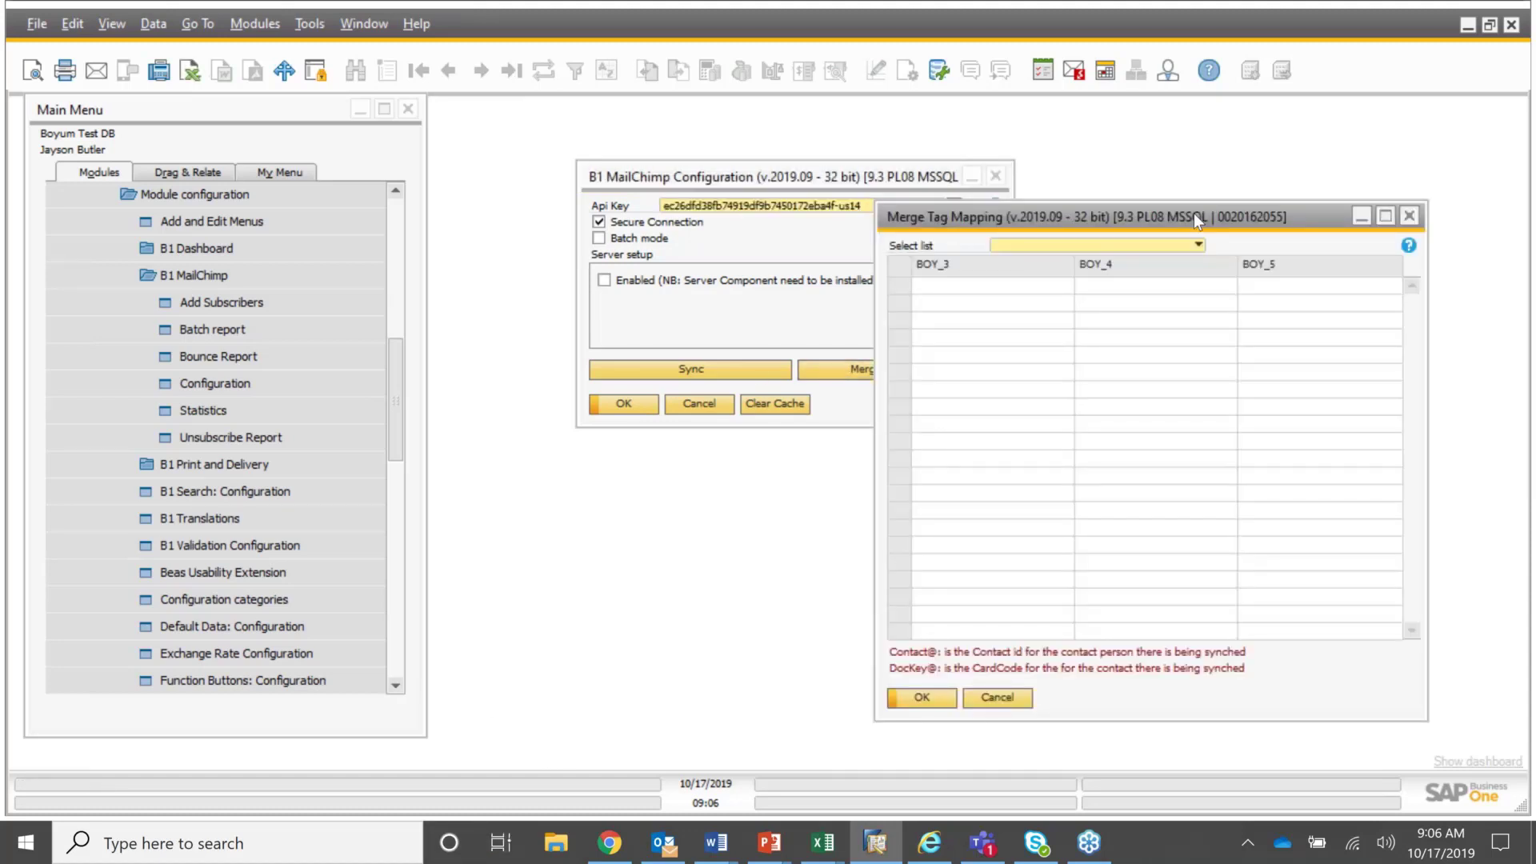
{"action": "left_click_drag", "start_coordinate": [1193, 213], "coordinate": [966, 165]}
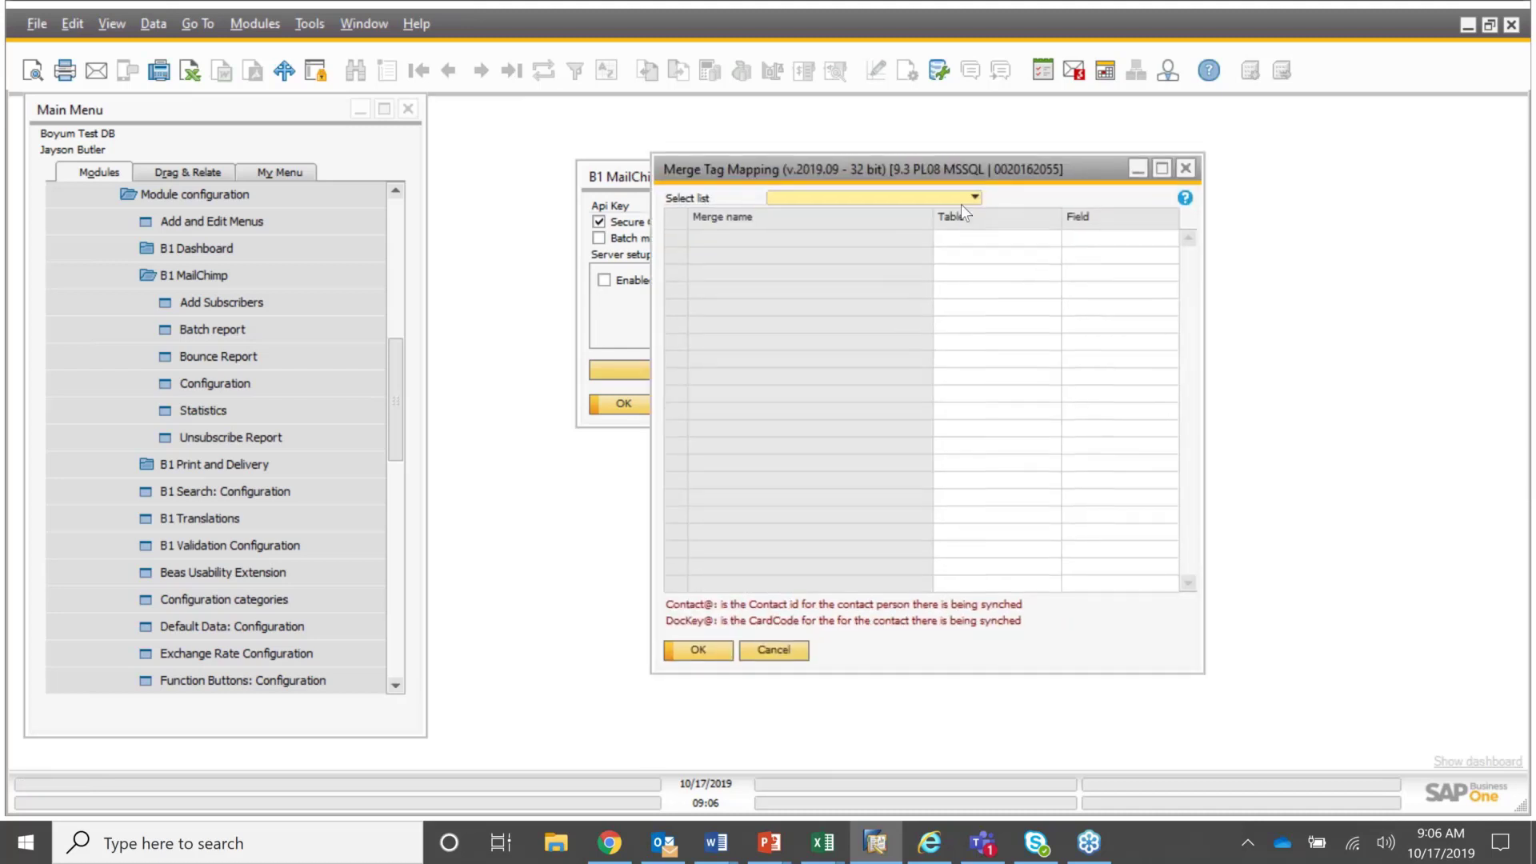
{"action": "left_click", "coordinate": [973, 197]}
{"action": "left_click", "coordinate": [893, 231]}
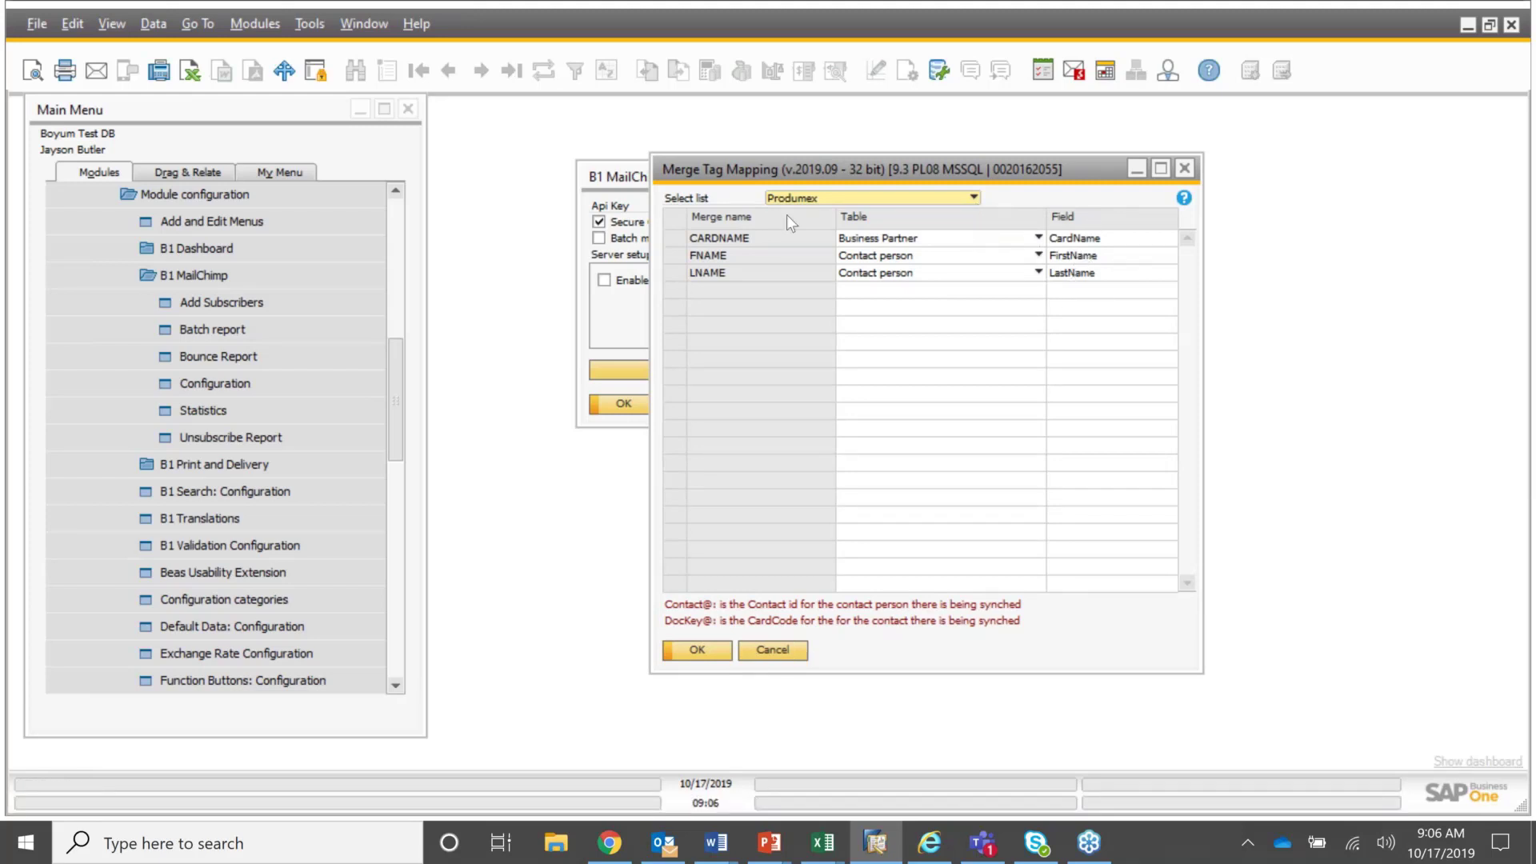
{"action": "key", "text": "Escape"}
{"action": "left_click_drag", "start_coordinate": [878, 205], "coordinate": [642, 206]}
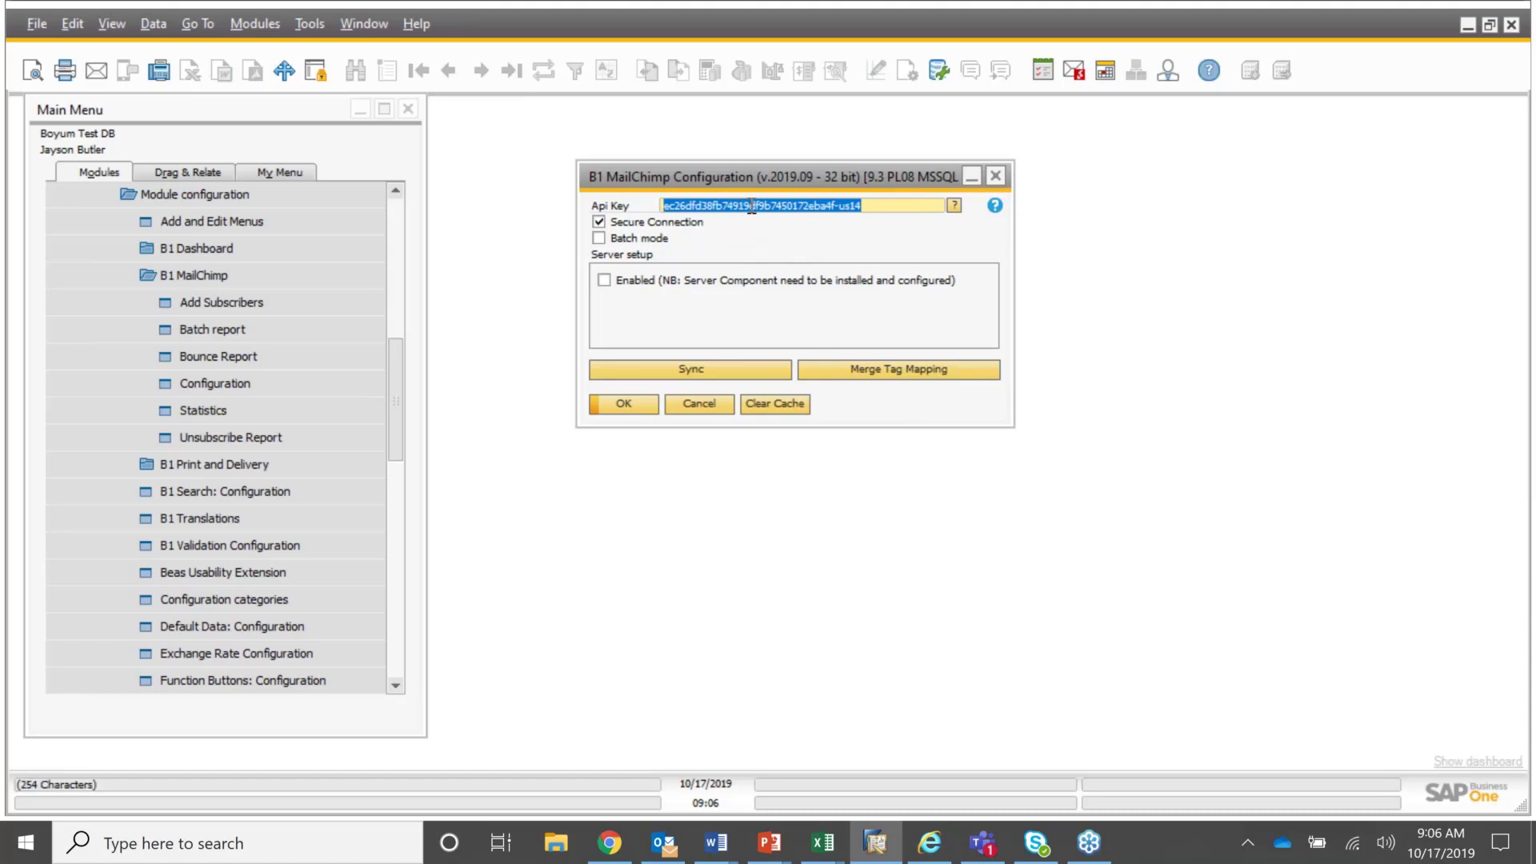
{"action": "left_click", "coordinate": [610, 843]}
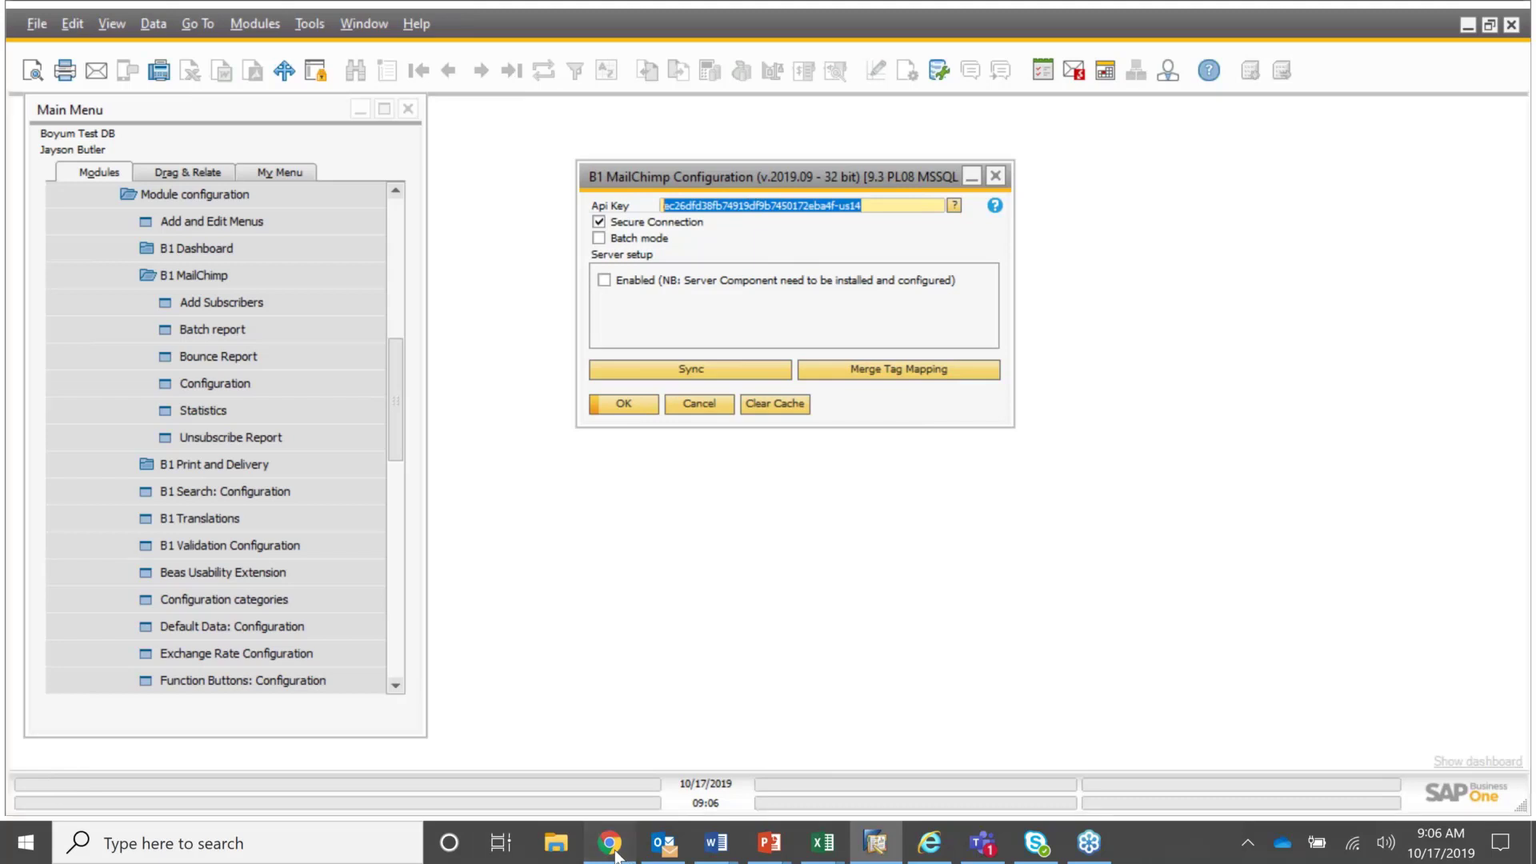
{"action": "left_click", "coordinate": [1404, 22]}
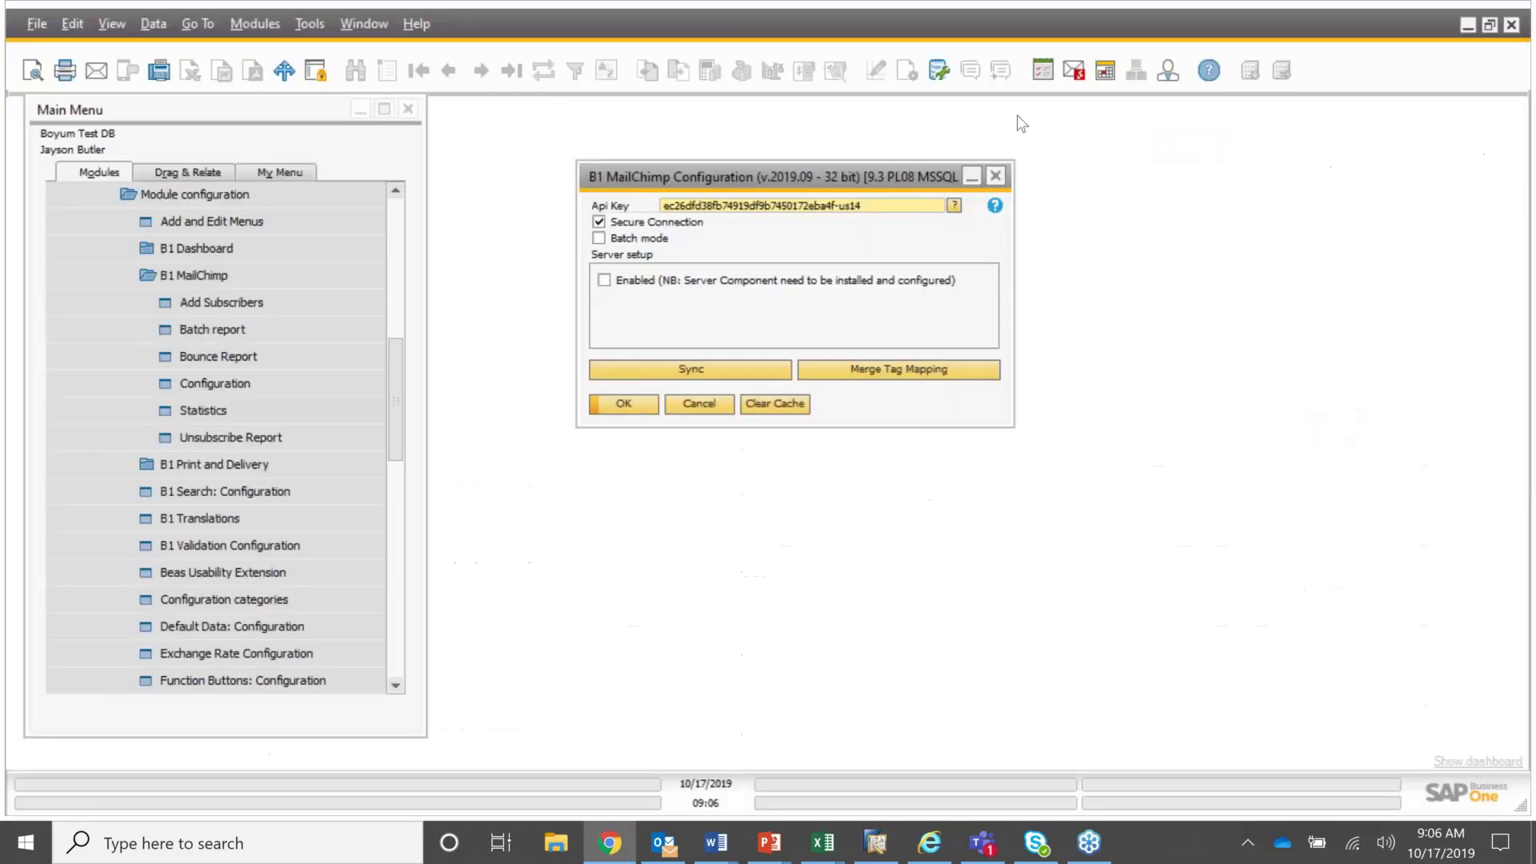
- Cancel the MailChimp configuration and select the Produmex list in the Add Subscribers window
{"action": "left_click", "coordinate": [699, 404]}
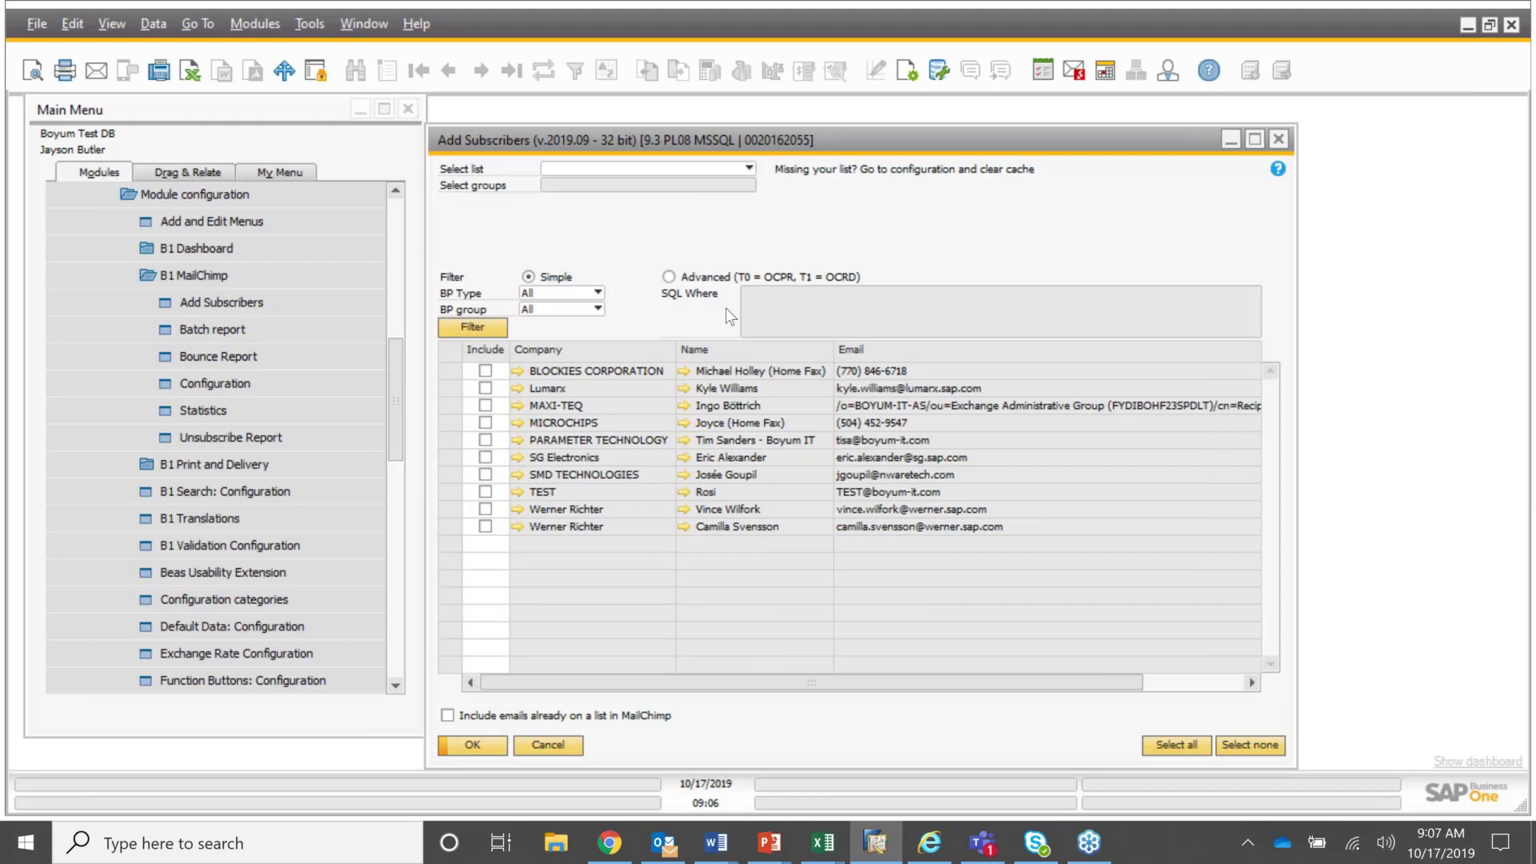
{"action": "left_click", "coordinate": [753, 168]}
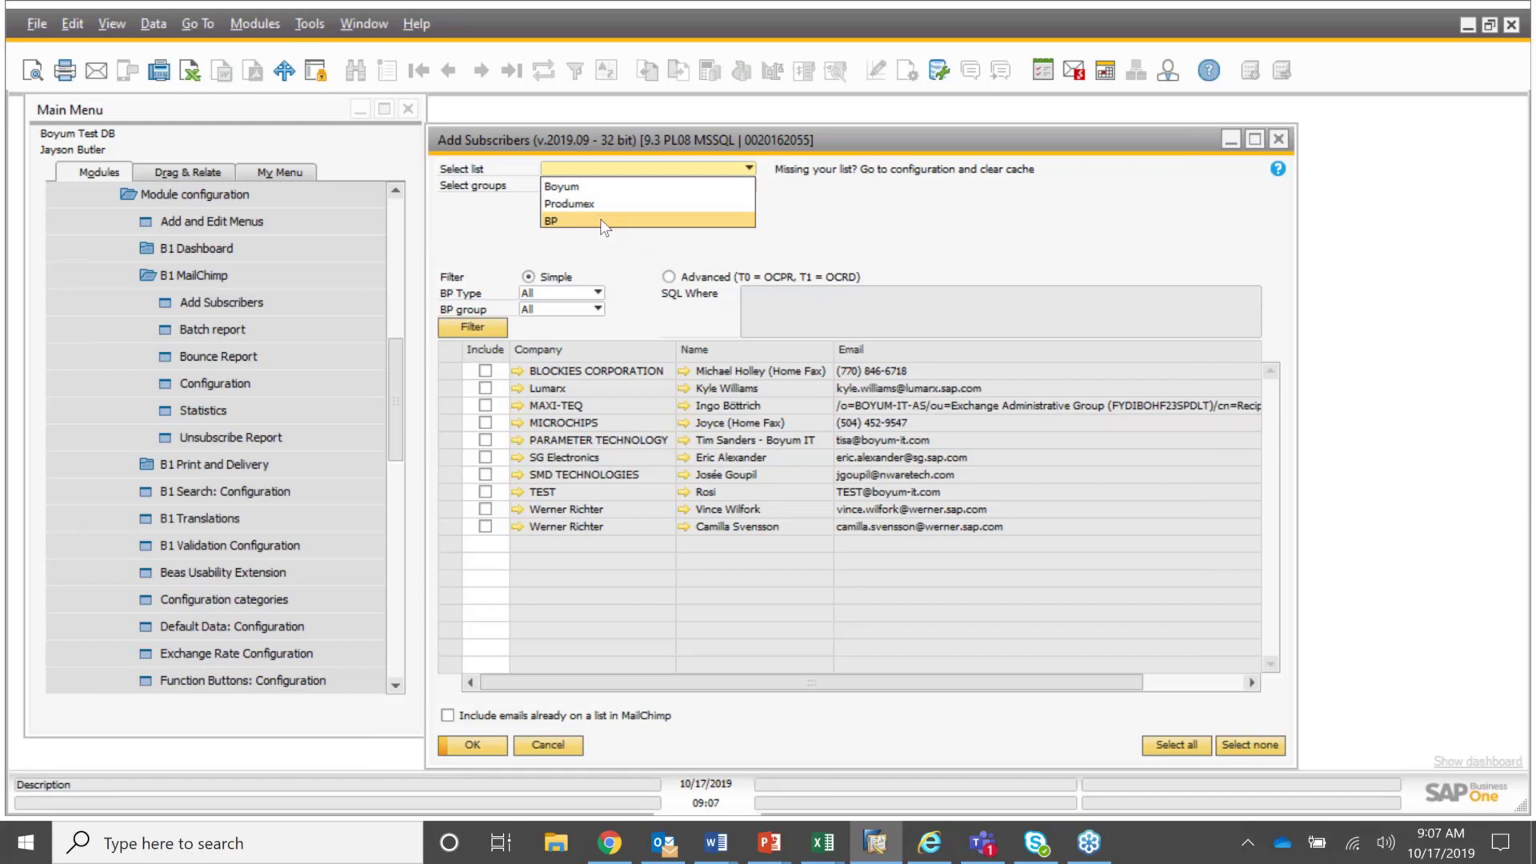
{"action": "key", "text": "Up"}
{"action": "key", "text": "Down"}
{"action": "left_click", "coordinate": [625, 209]}
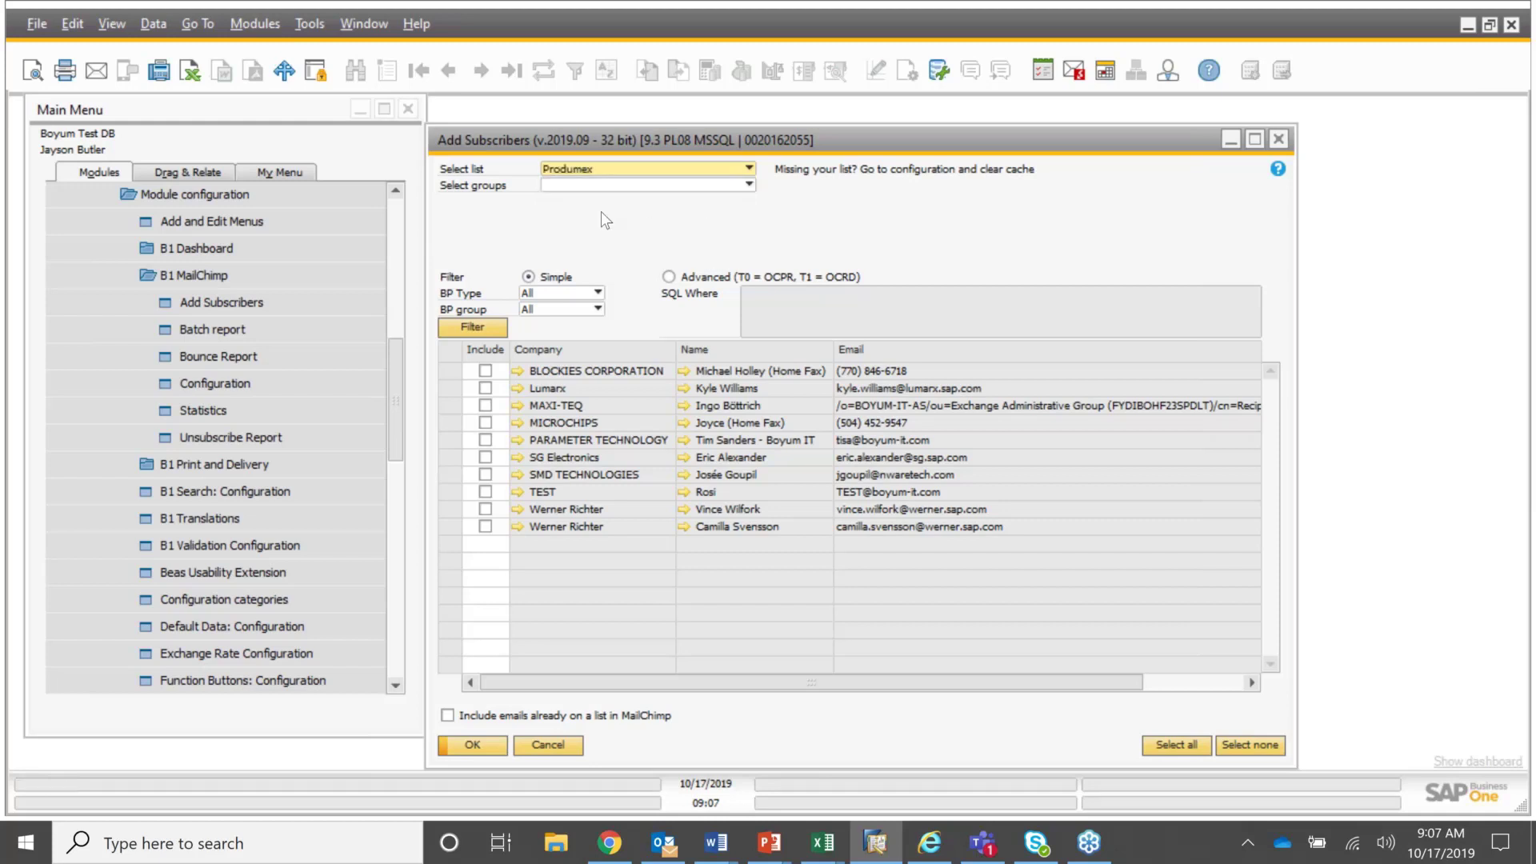
- Choose the "What are you interested in" group, include B1P&D, and add the last two listed contacts as subscribers to the Produmex list
{"action": "left_click", "coordinate": [749, 185]}
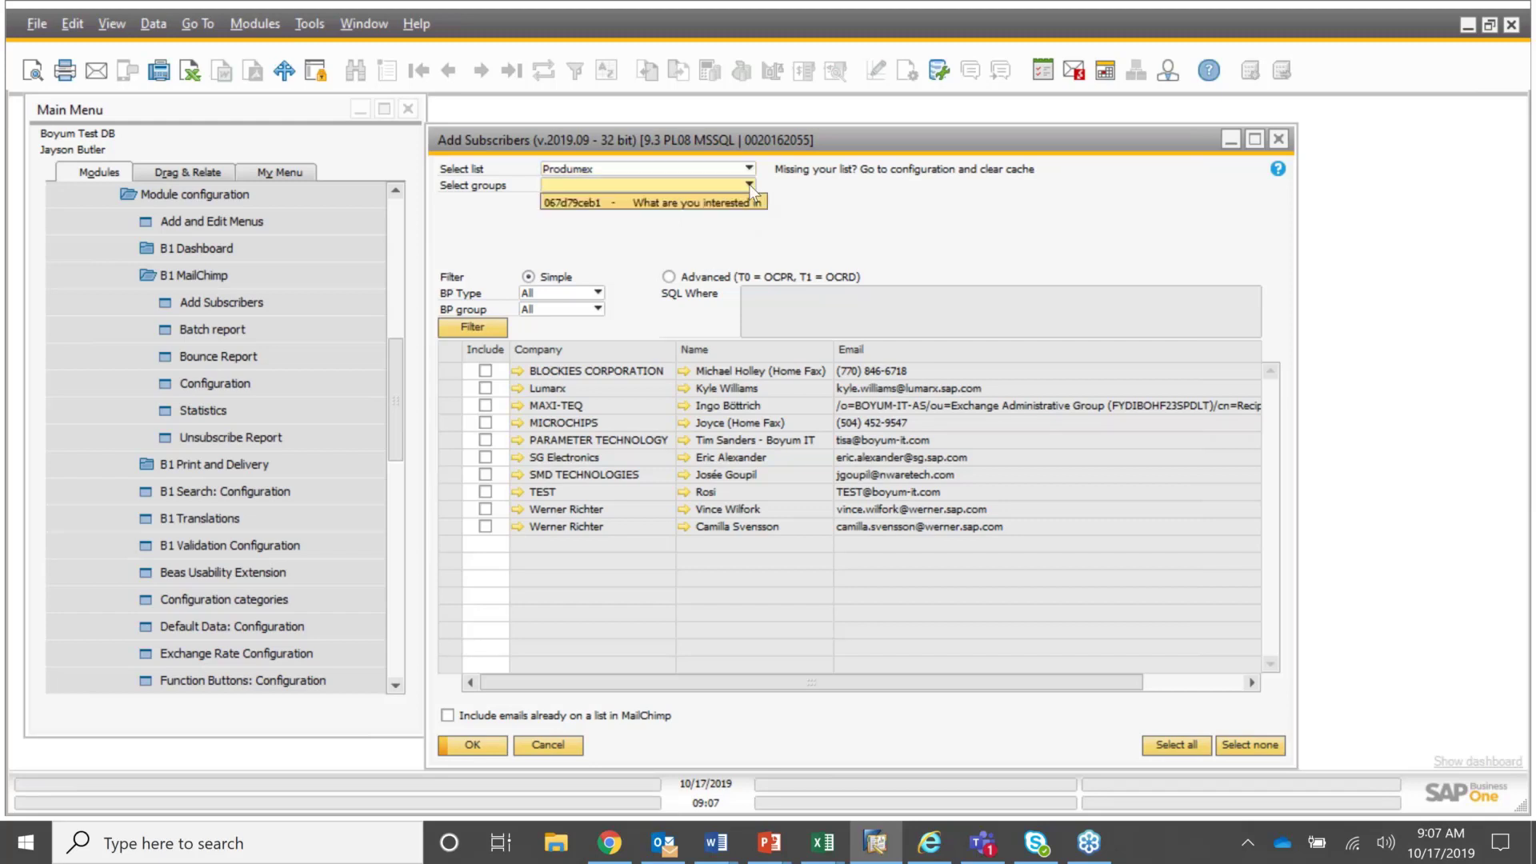
{"action": "left_click", "coordinate": [673, 203]}
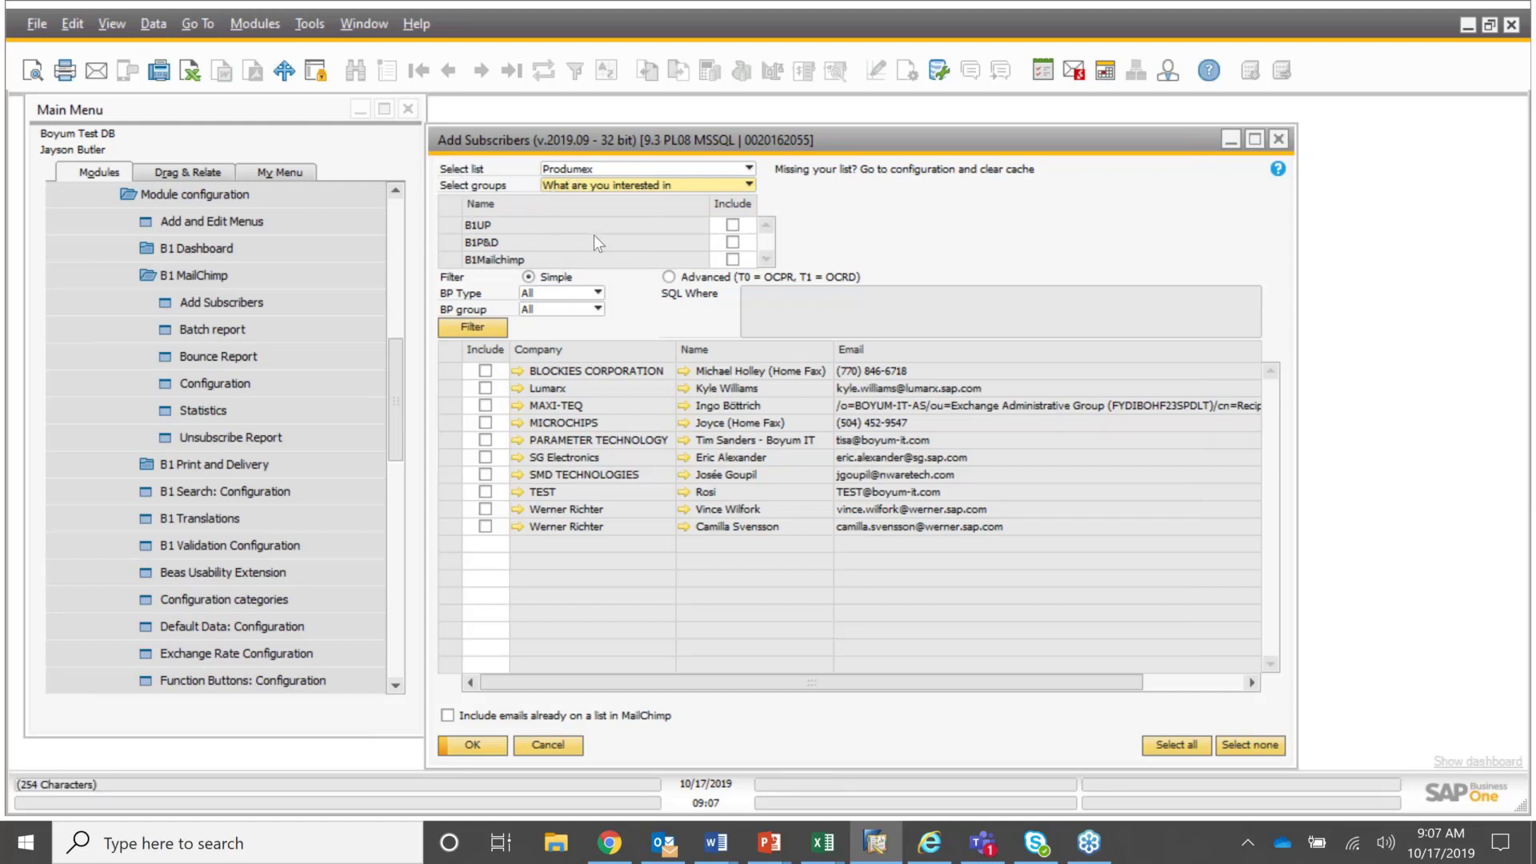
{"action": "left_click", "coordinate": [733, 242]}
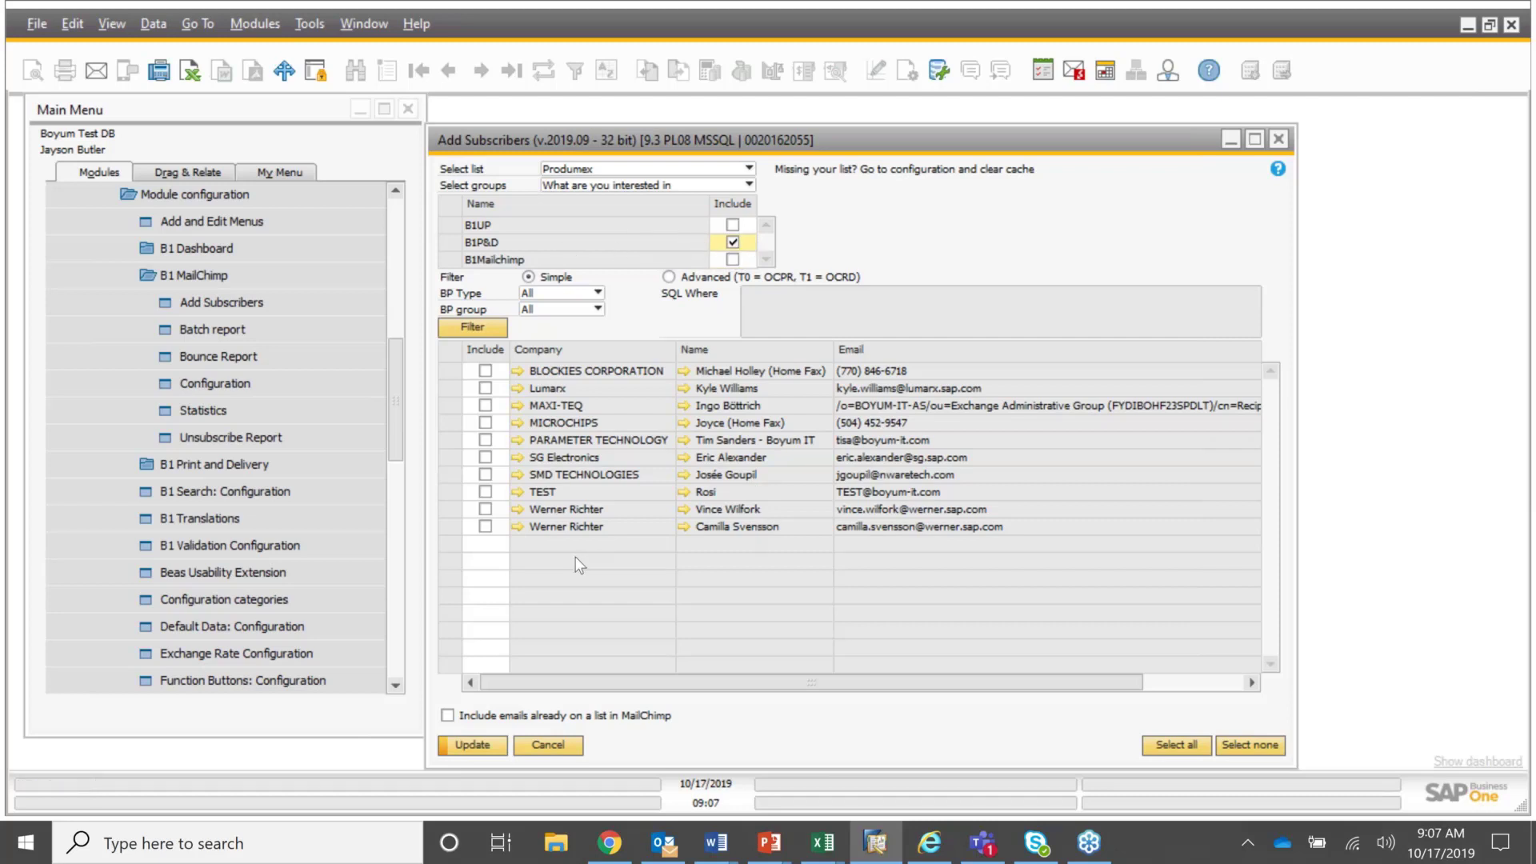
{"action": "left_click", "coordinate": [485, 526]}
{"action": "left_click", "coordinate": [733, 243]}
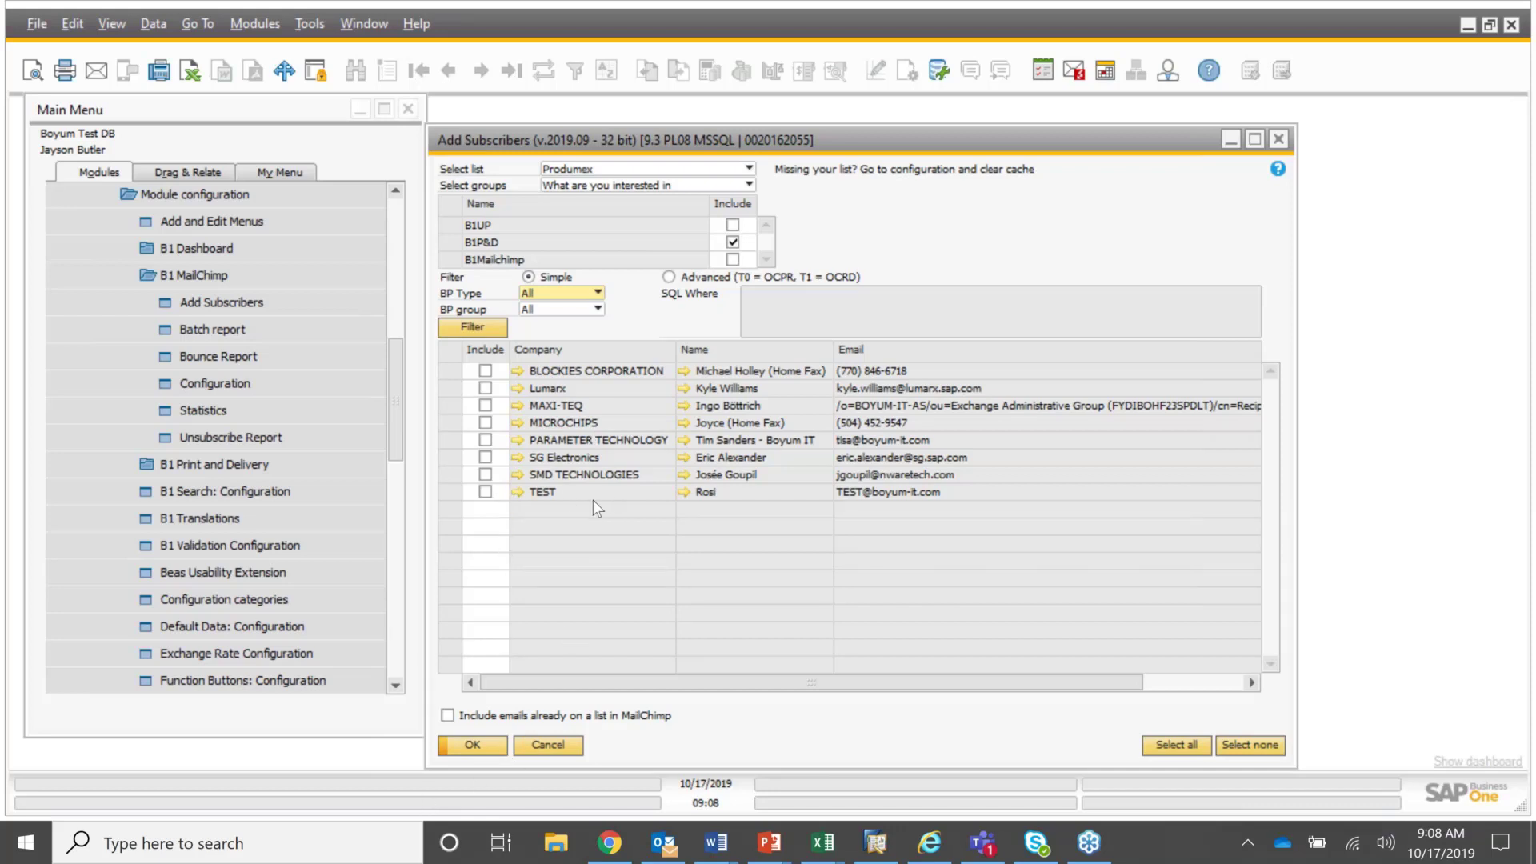
- Switch to Mailchimp in Chrome and open the contact list of the Produmex audience
{"action": "left_click", "coordinate": [615, 845]}
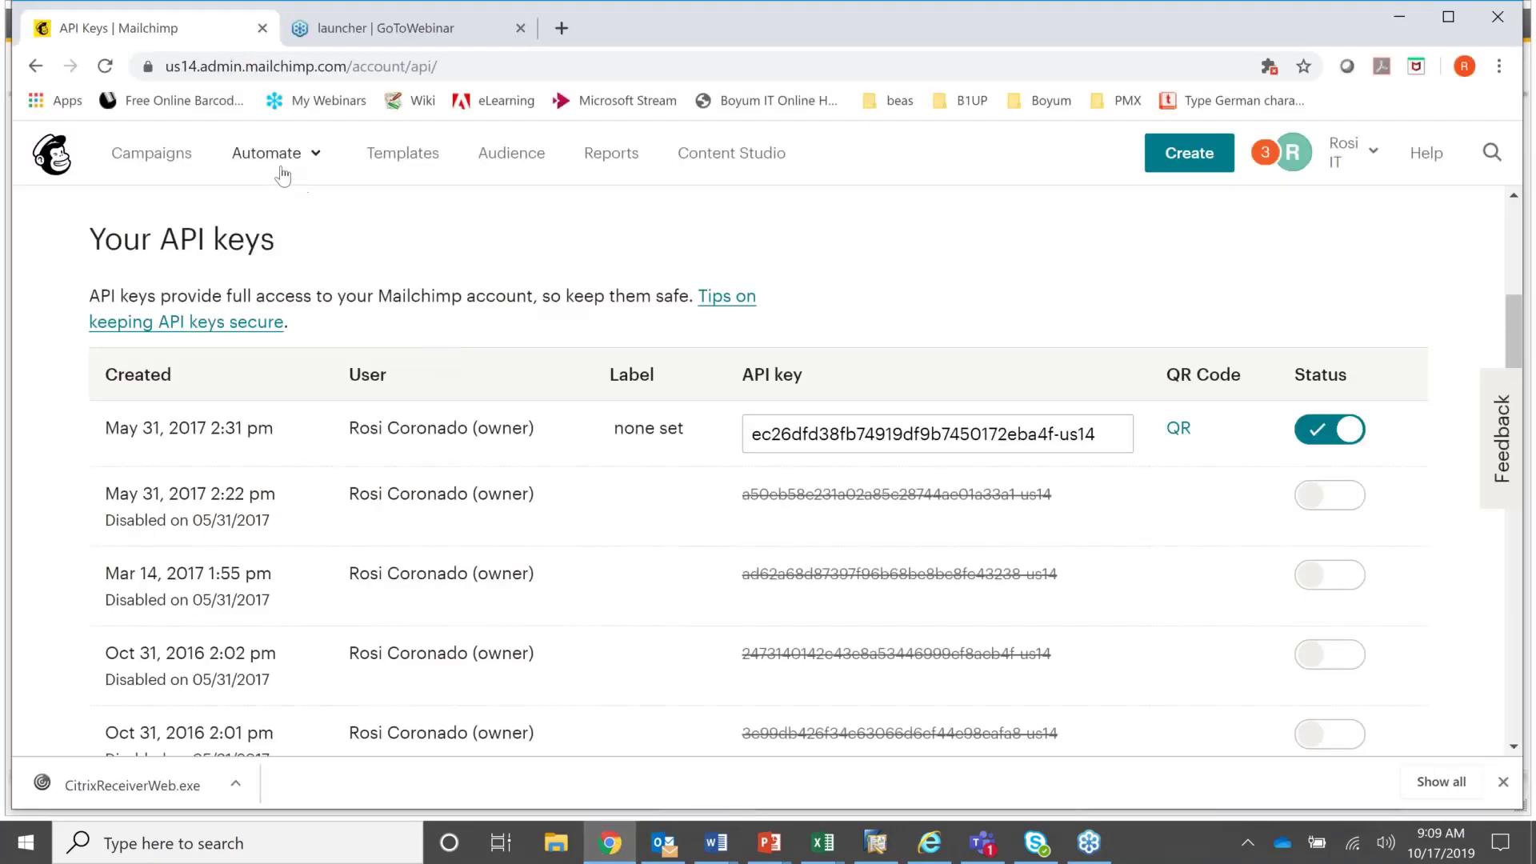
{"action": "left_click", "coordinate": [537, 169]}
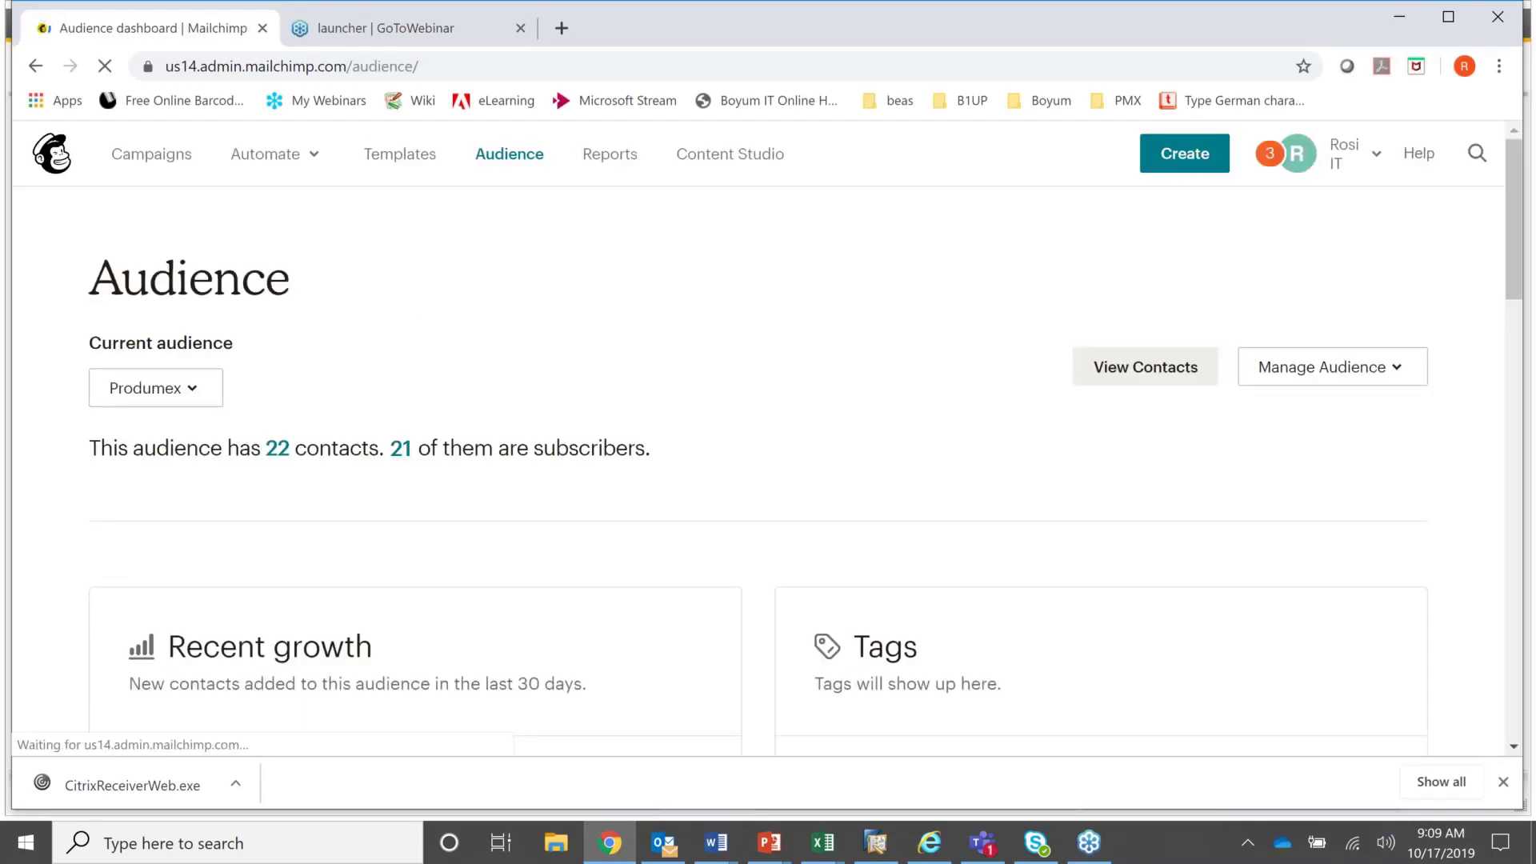
{"action": "left_click", "coordinate": [206, 388]}
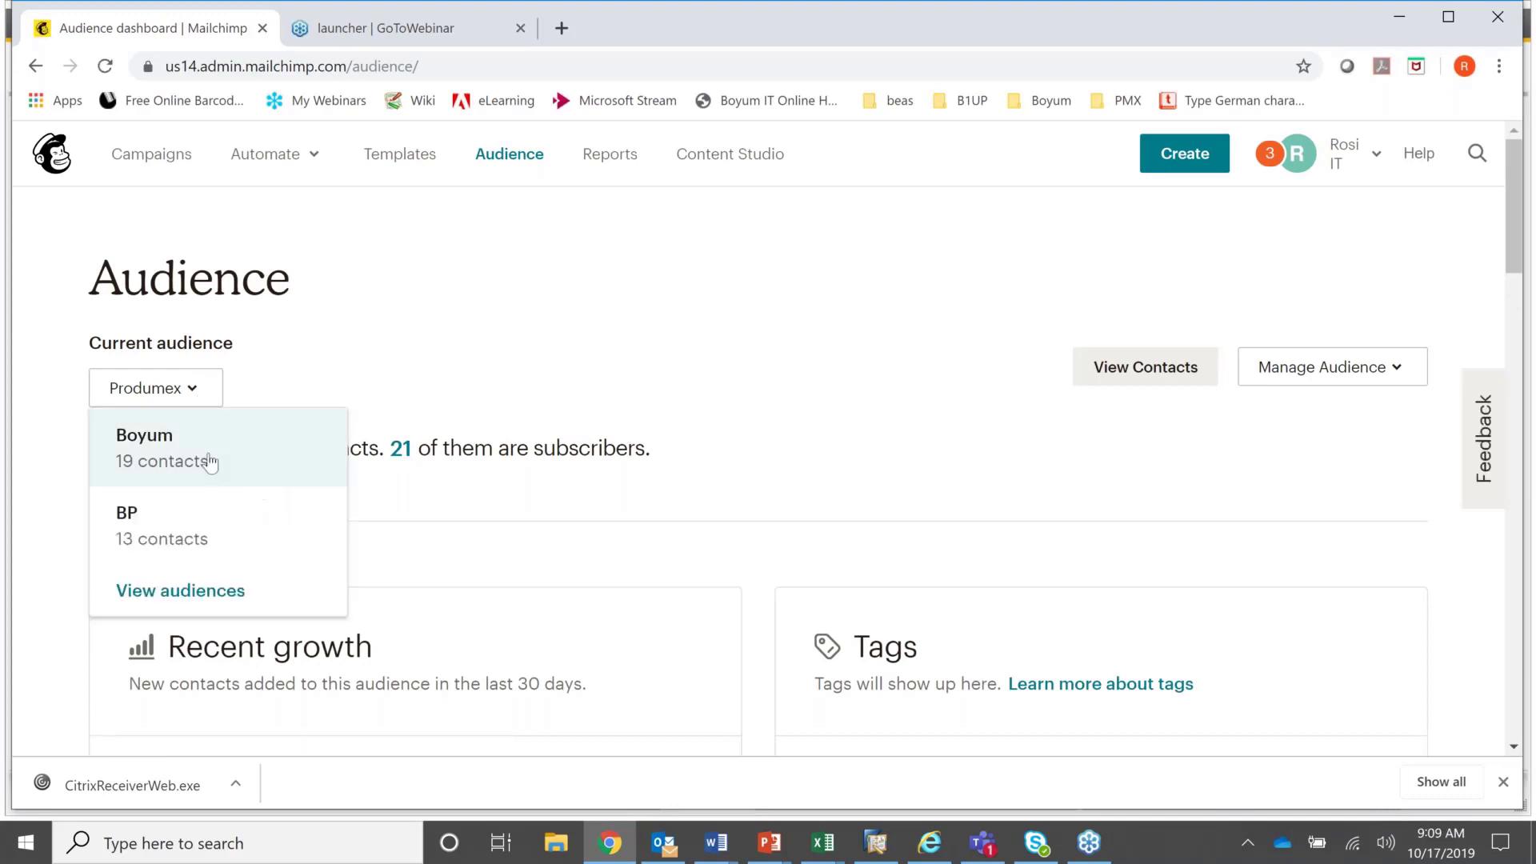
{"action": "left_click", "coordinate": [507, 362]}
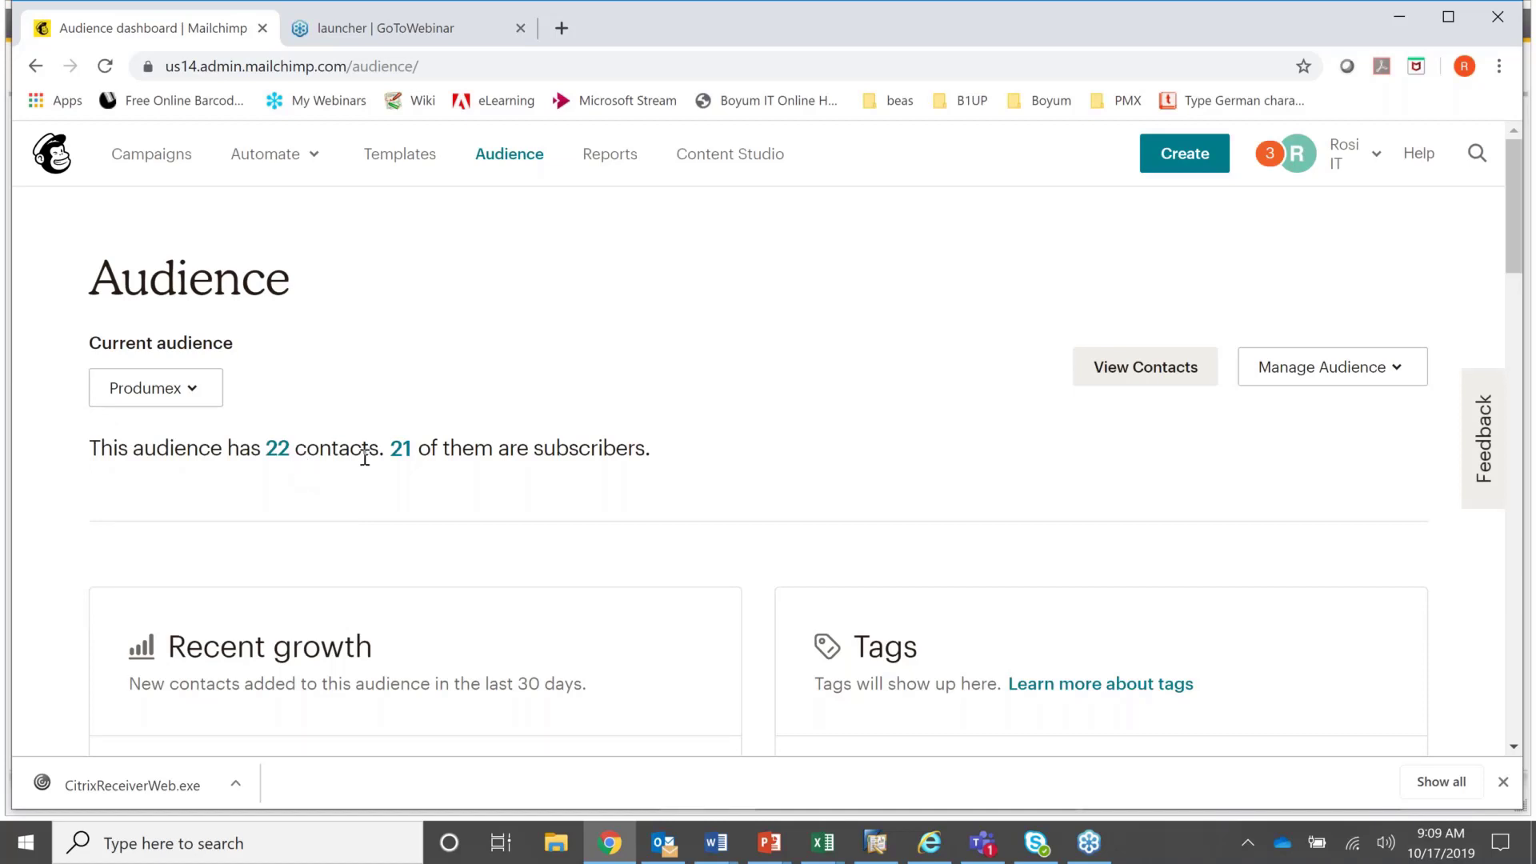
{"action": "scroll", "coordinate": [518, 401], "scroll_direction": "down", "scroll_amount": 2}
{"action": "left_click", "coordinate": [277, 340]}
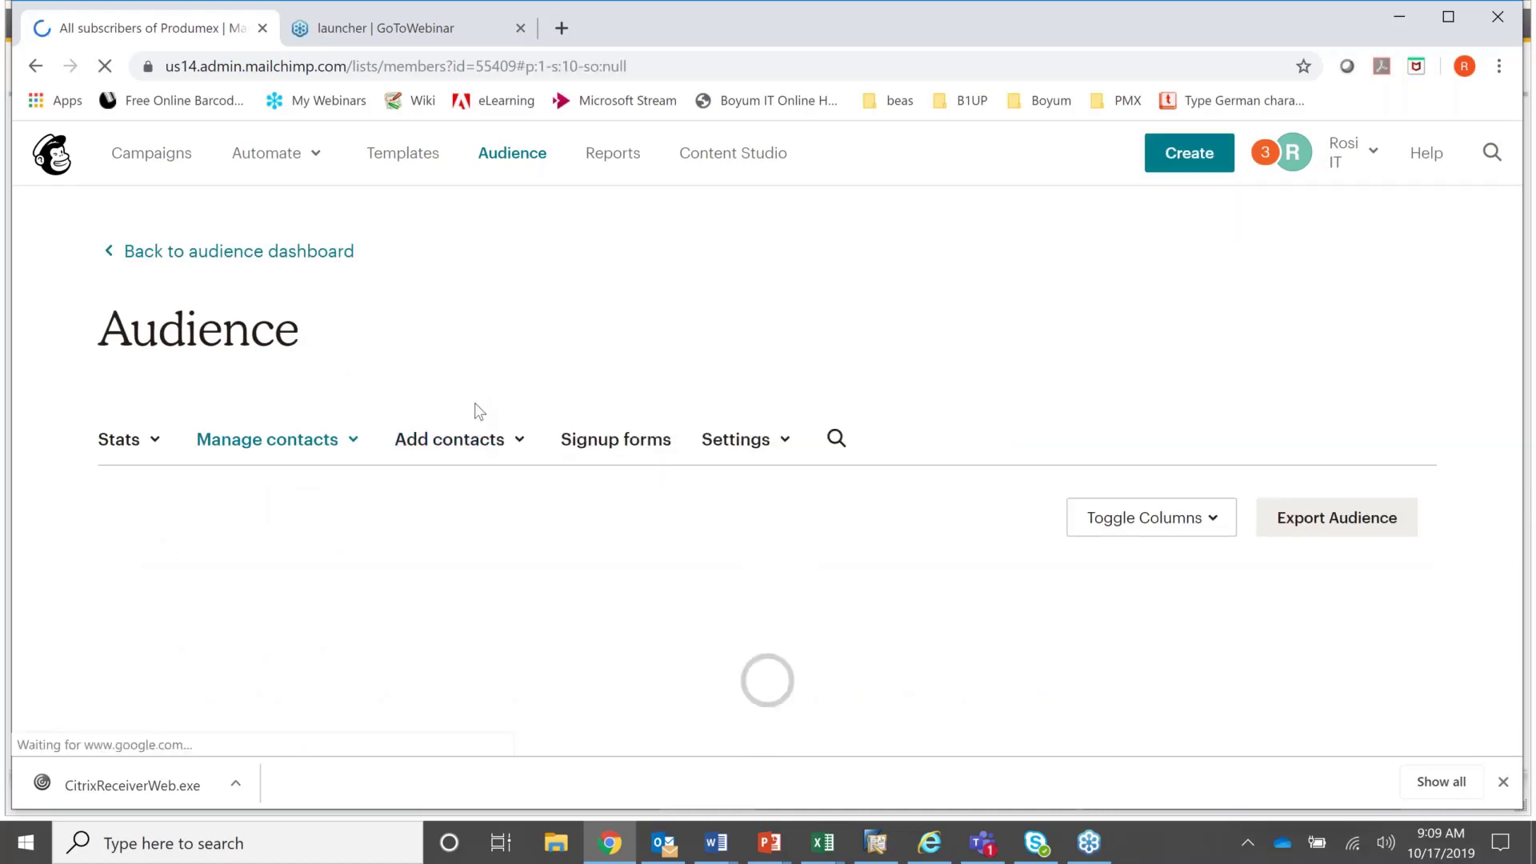
- Examine the company names, interest groups and subscription status of the Produmex contacts on the first two pages
{"action": "scroll", "coordinate": [522, 463], "scroll_direction": "down", "scroll_amount": 3}
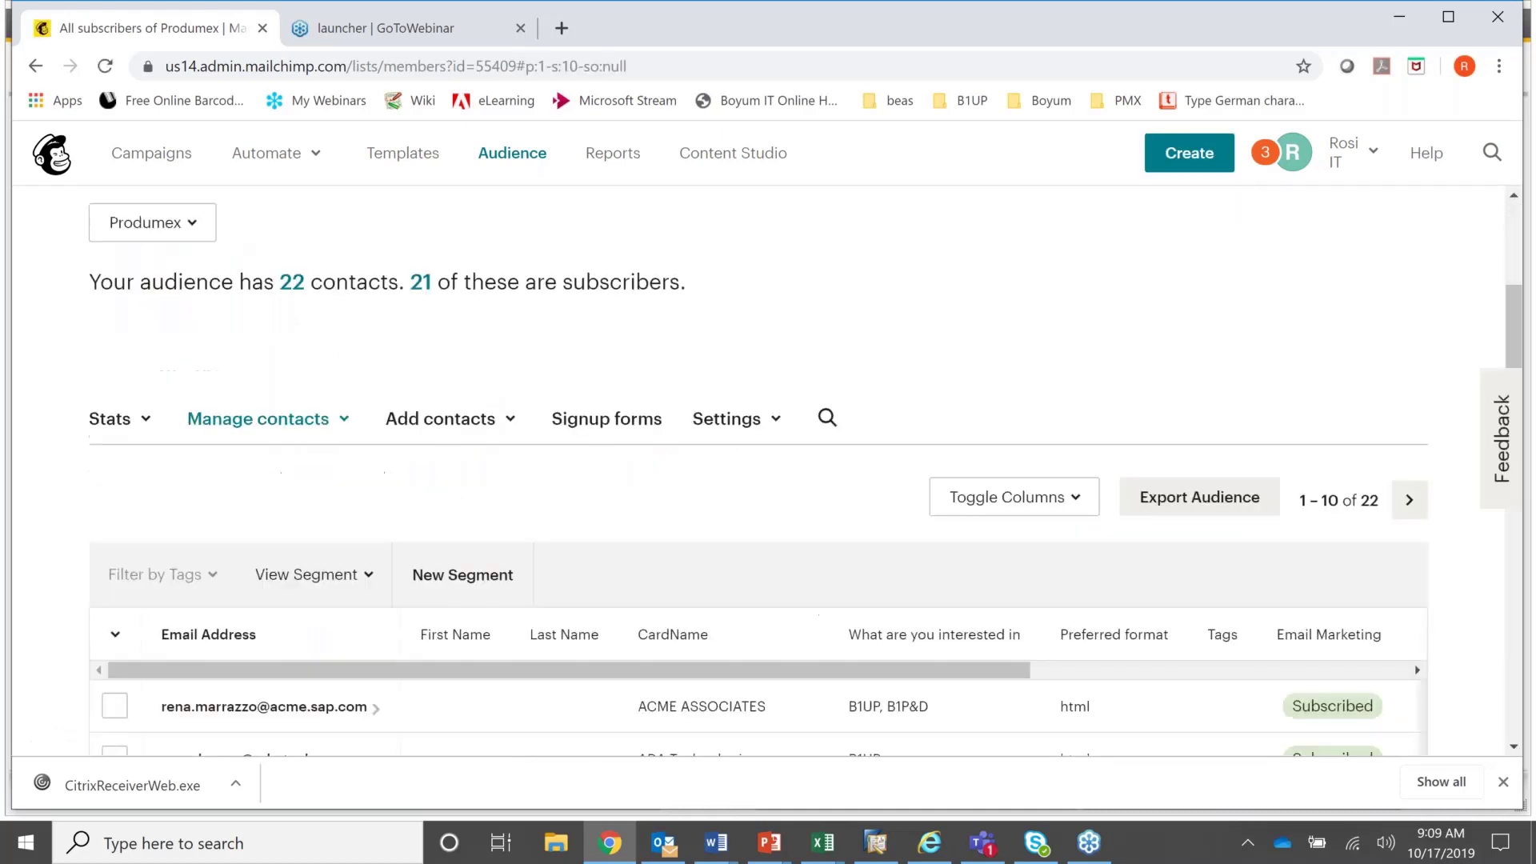
{"action": "scroll", "coordinate": [480, 449], "scroll_direction": "down", "scroll_amount": 5}
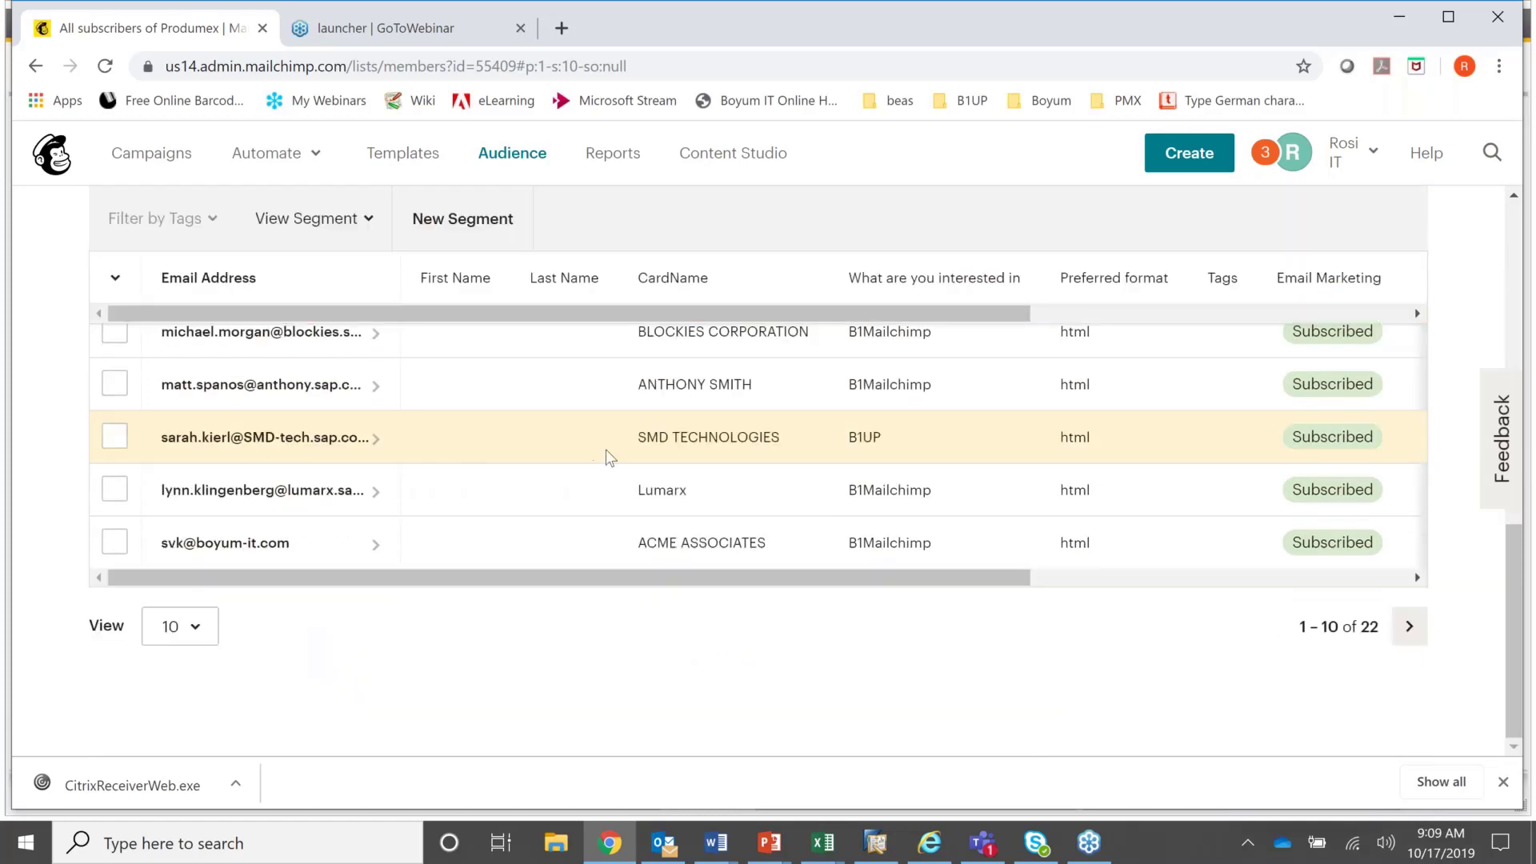
{"action": "left_click", "coordinate": [1409, 626]}
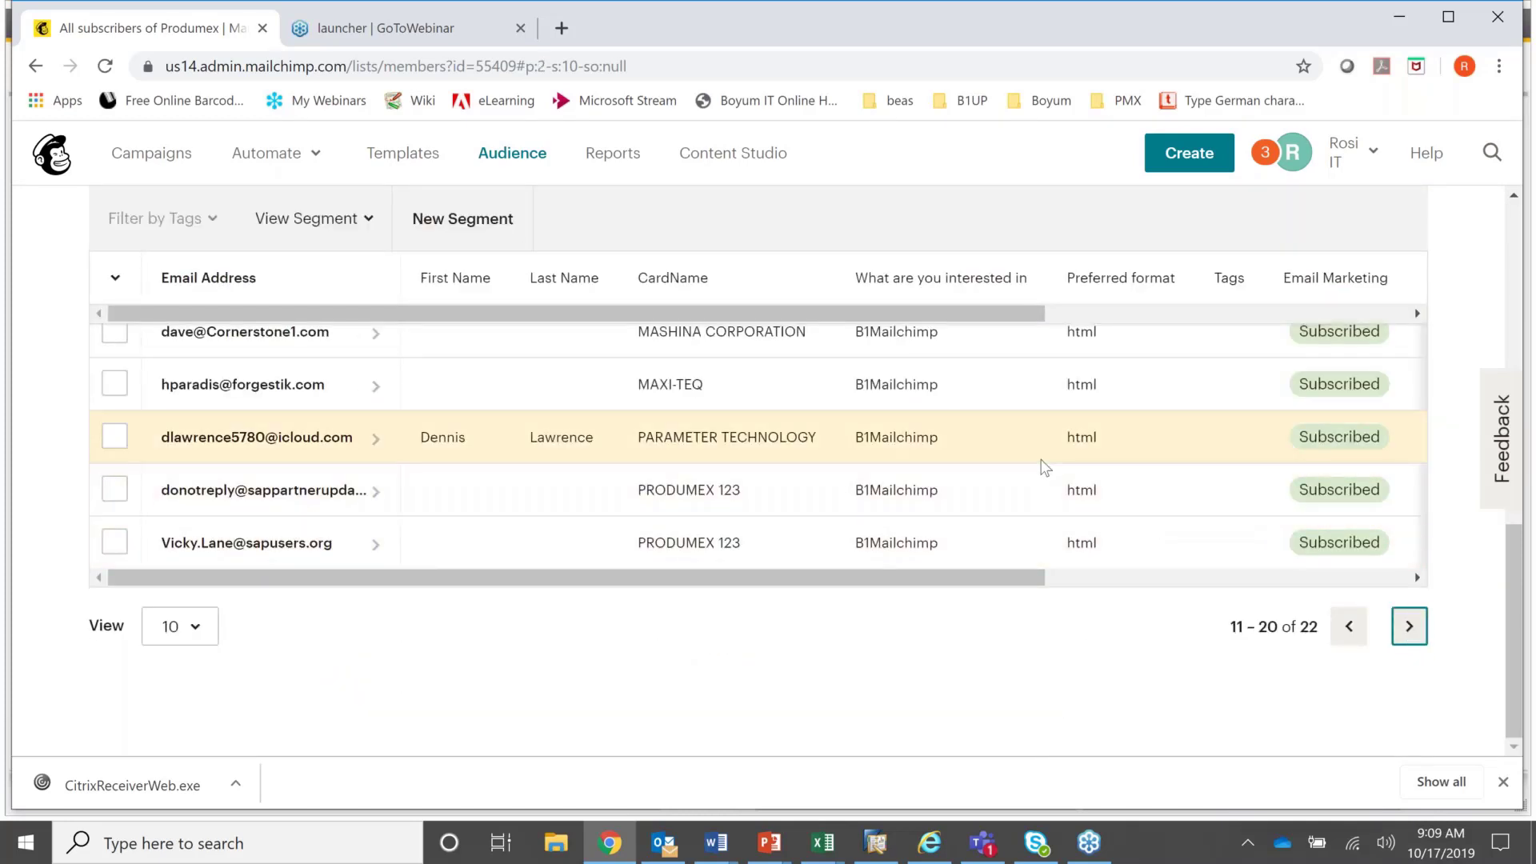
{"action": "scroll", "coordinate": [1045, 468], "scroll_direction": "up", "scroll_amount": 5}
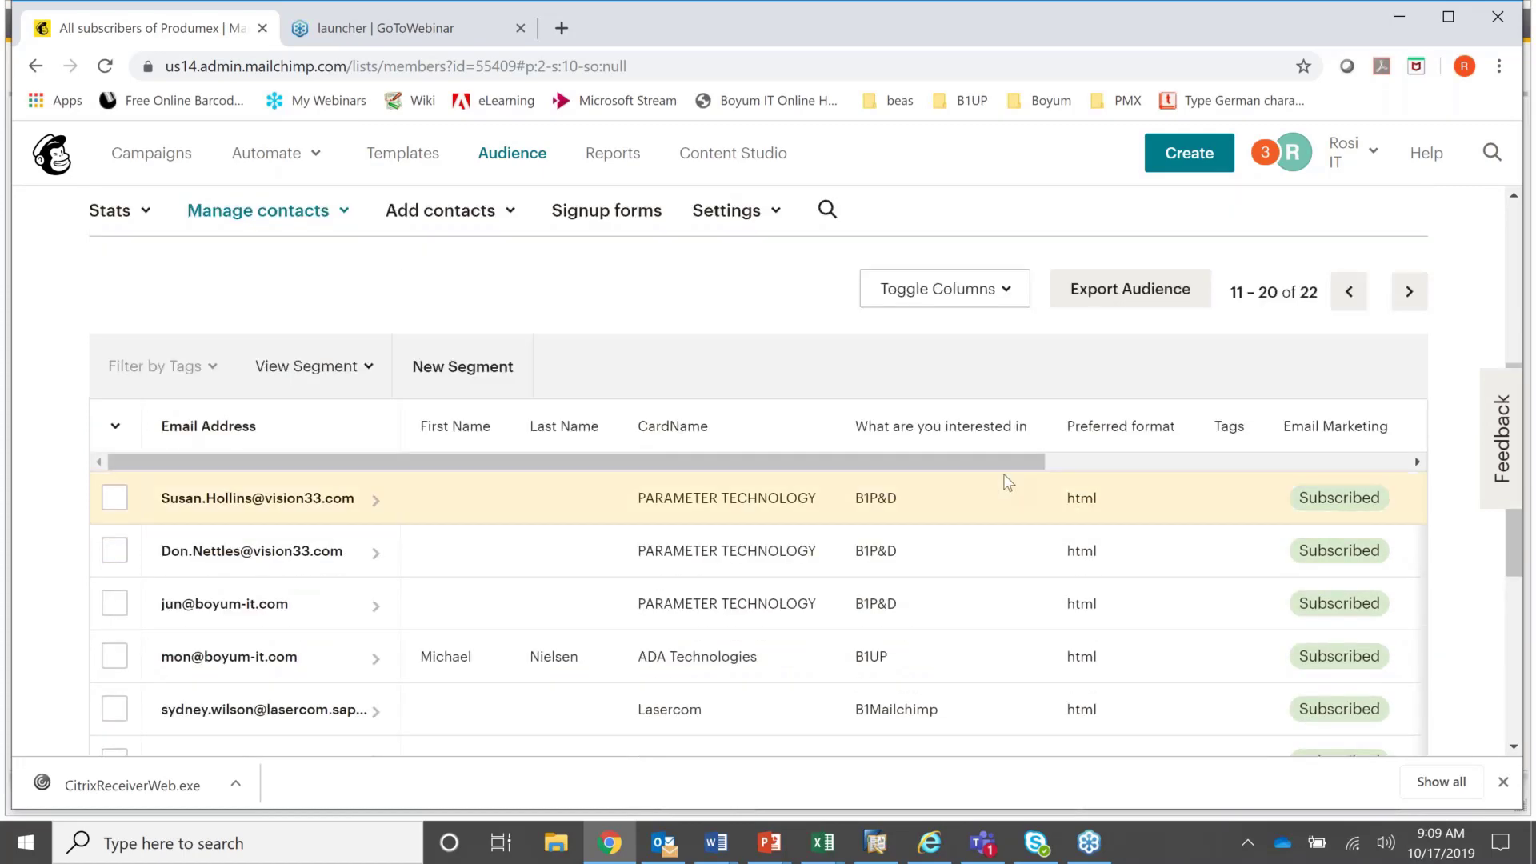
{"action": "scroll", "coordinate": [1004, 474], "scroll_direction": "down", "scroll_amount": 2}
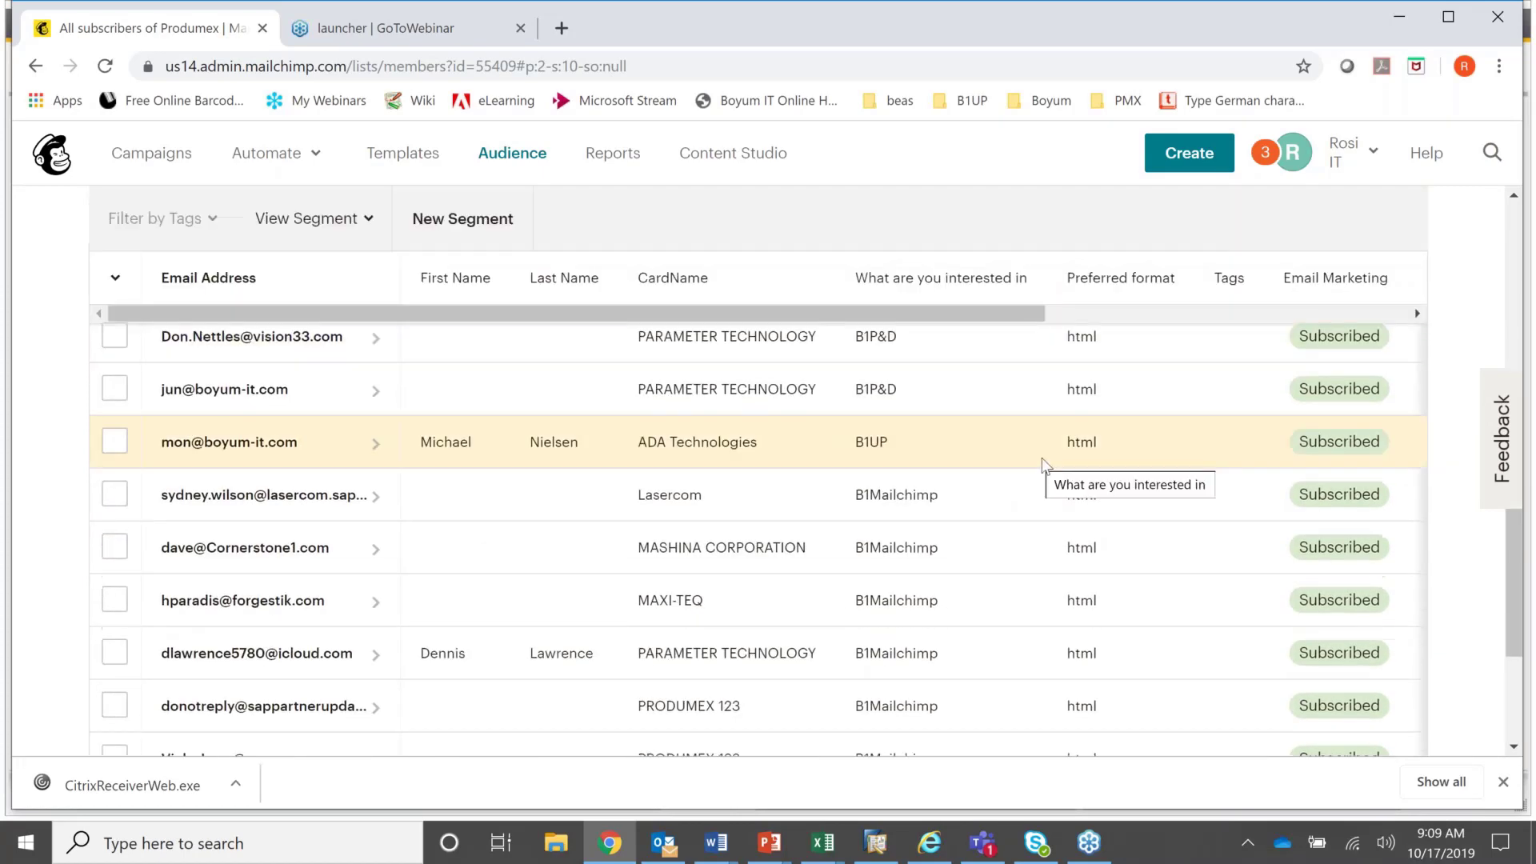
{"action": "scroll", "coordinate": [1033, 480], "scroll_direction": "down", "scroll_amount": 2}
{"action": "scroll", "coordinate": [1040, 512], "scroll_direction": "up", "scroll_amount": 1}
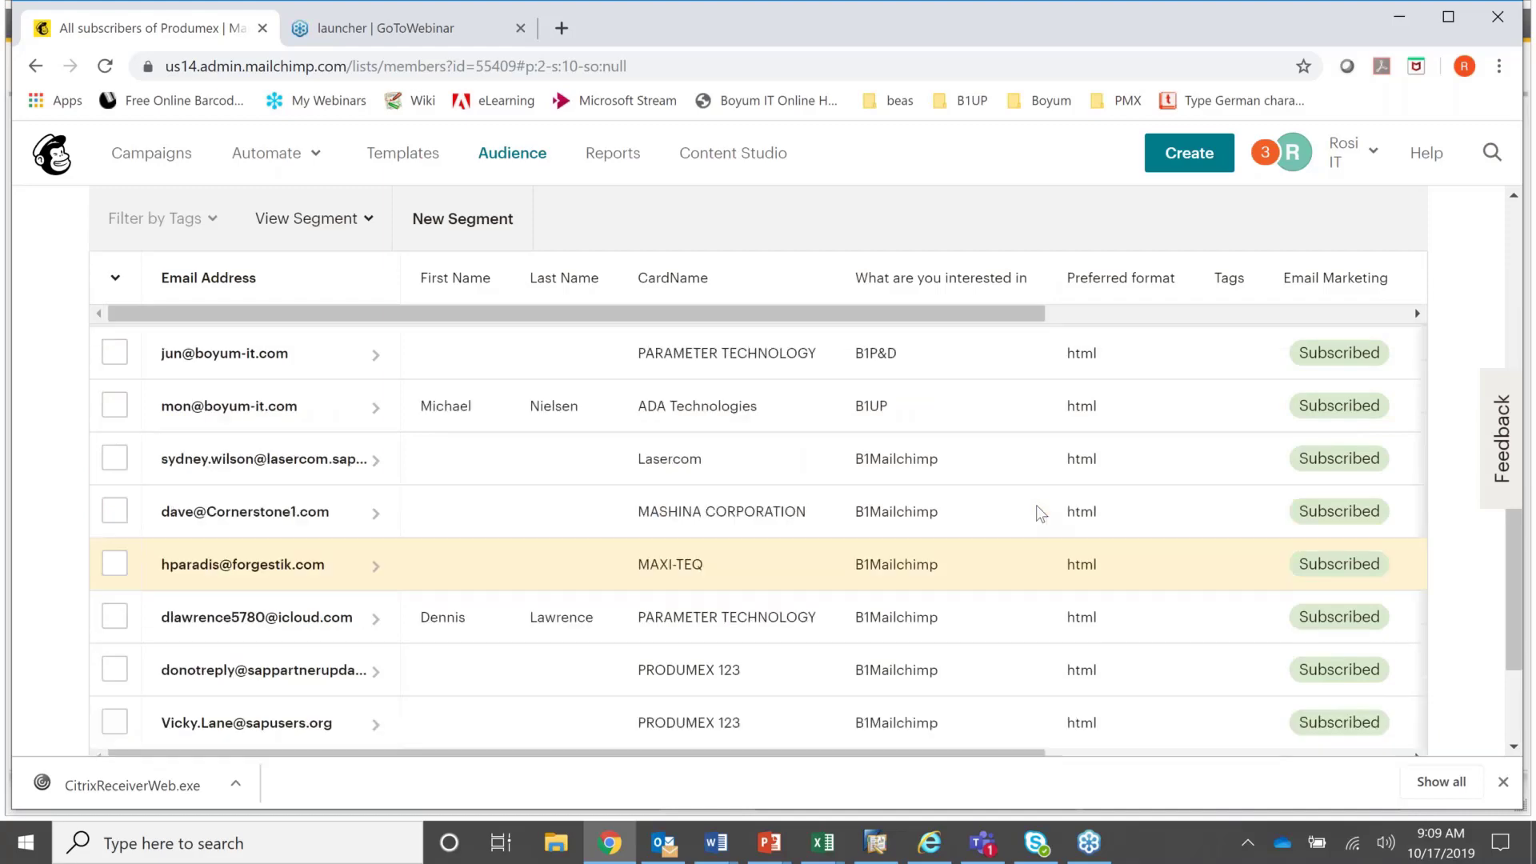
{"action": "scroll", "coordinate": [1040, 512], "scroll_direction": "up", "scroll_amount": 2}
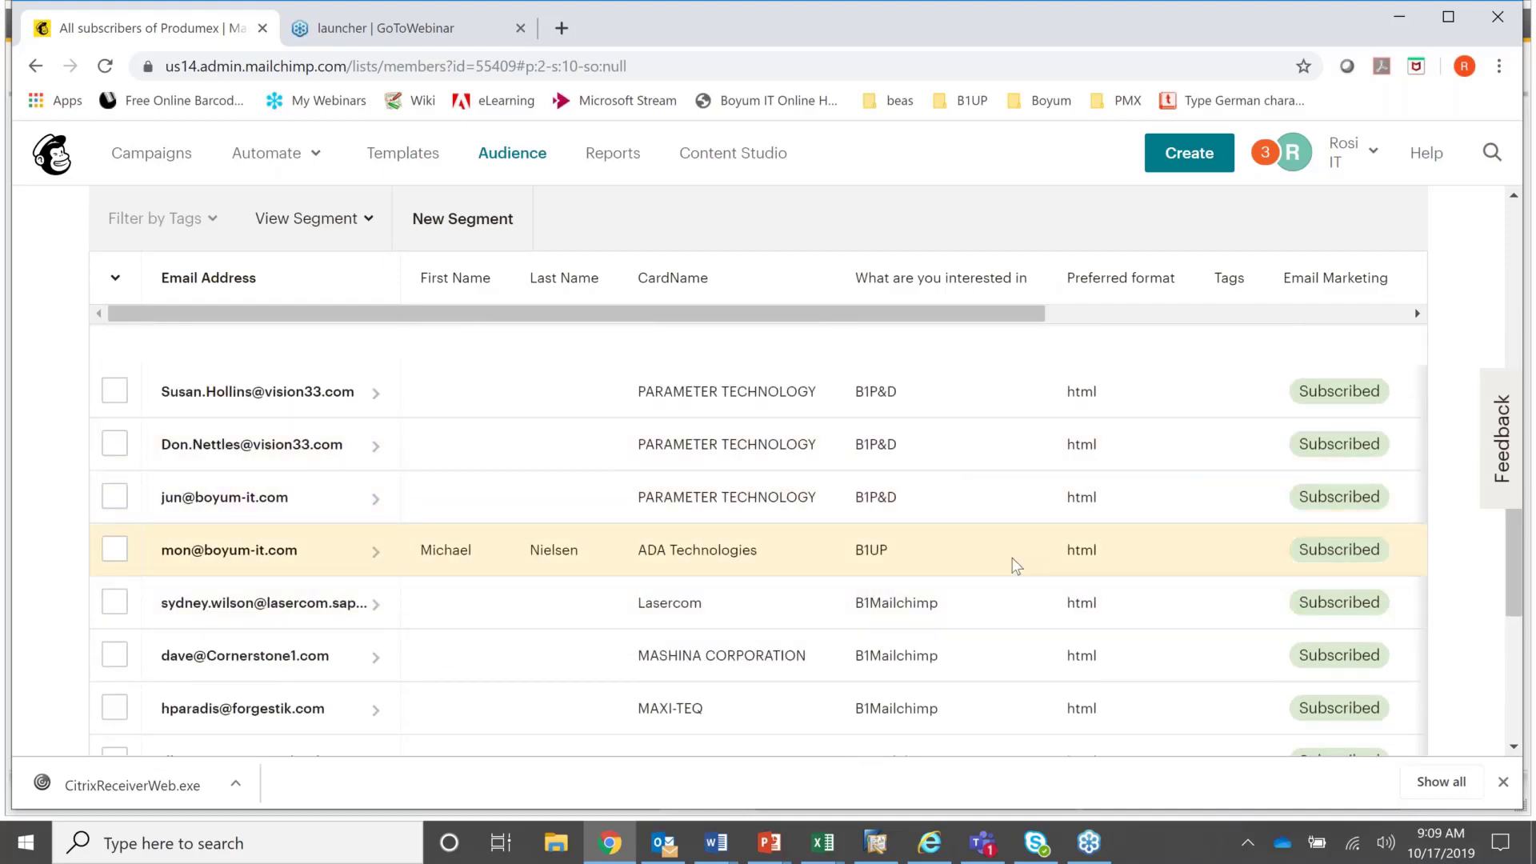
{"action": "scroll", "coordinate": [1013, 555], "scroll_direction": "down", "scroll_amount": 4}
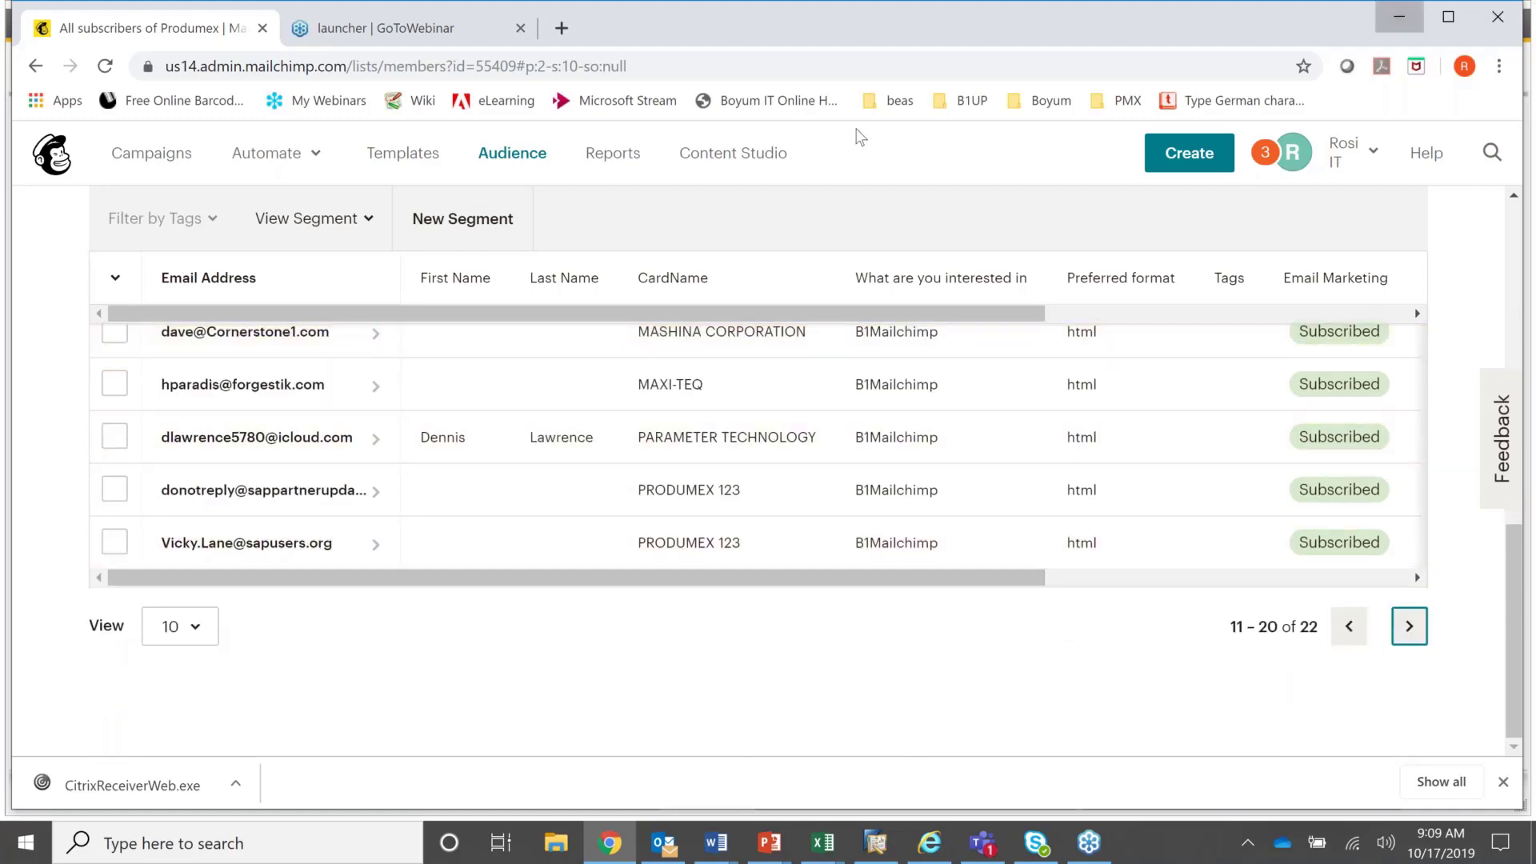
- Return to SAP Business One, select the Boyum list with group B1Up and sub group CRM, and cancel adding subscribers
{"action": "key", "text": "alt+Tab"}
{"action": "left_click", "coordinate": [749, 168]}
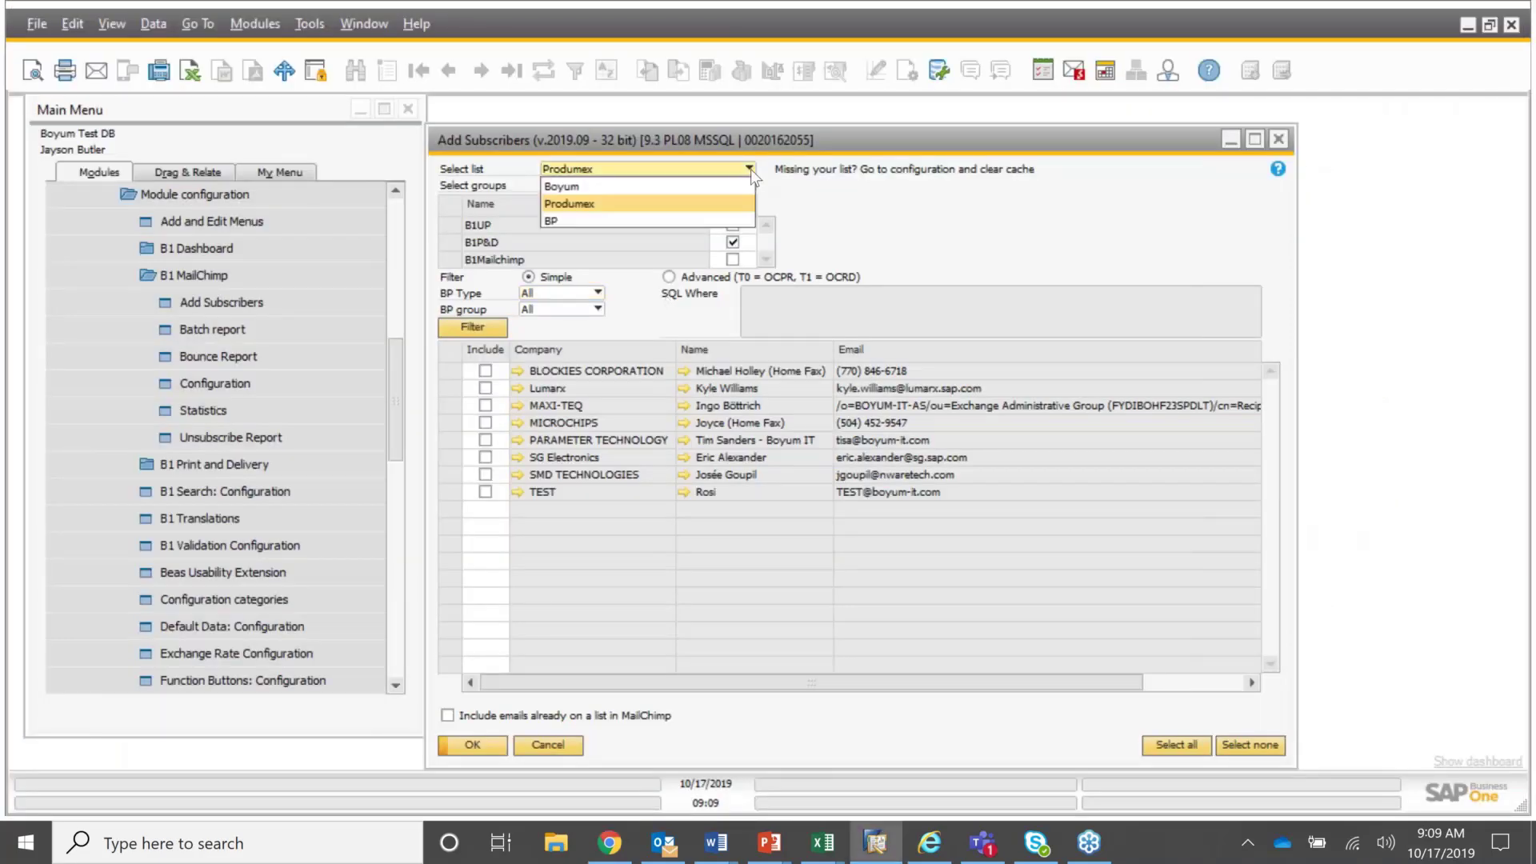
{"action": "left_click", "coordinate": [593, 188]}
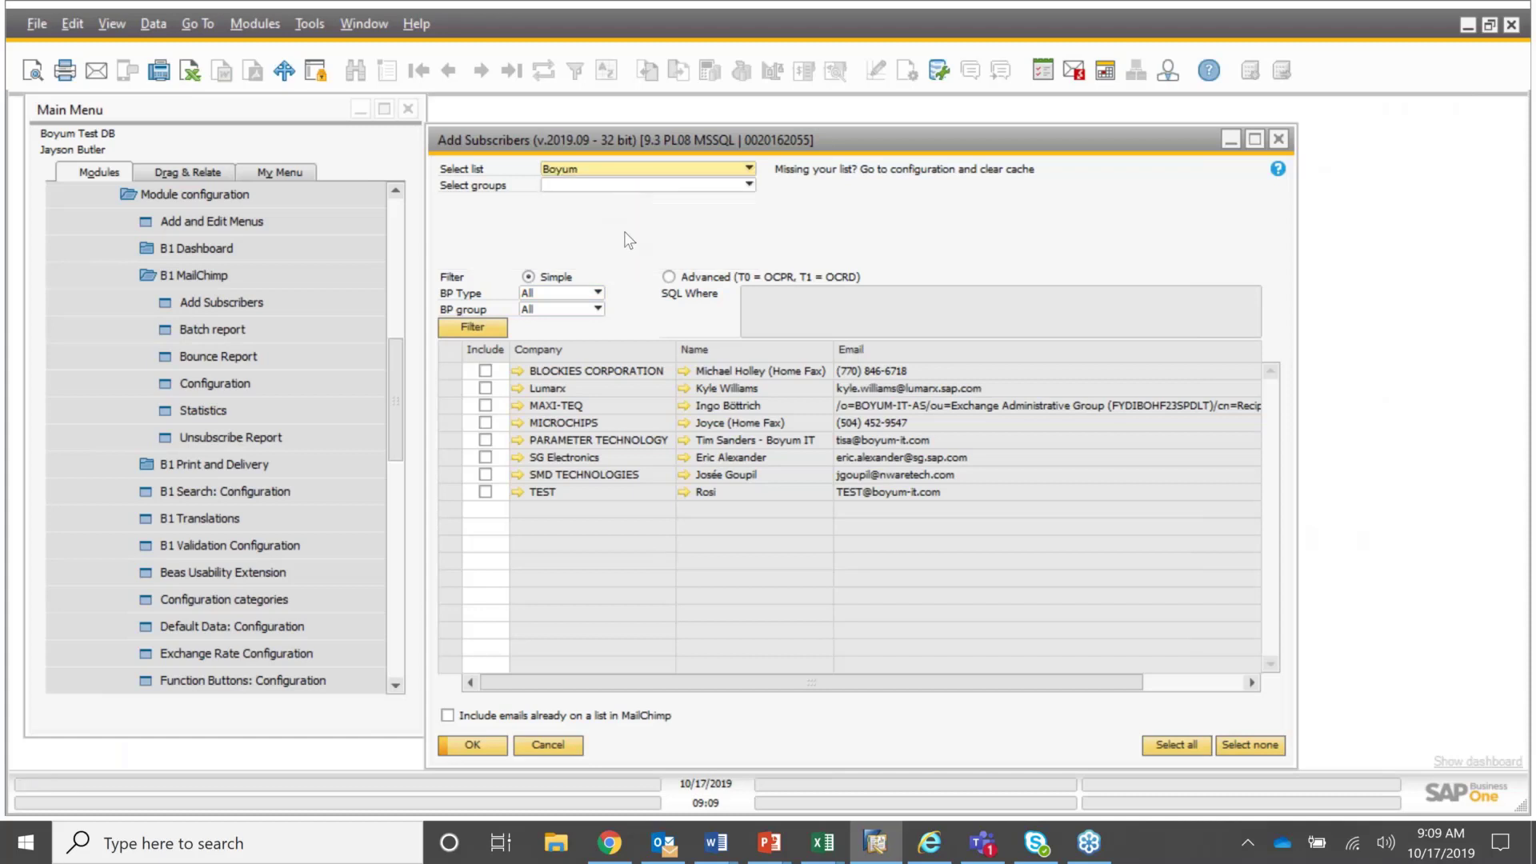
{"action": "left_click", "coordinate": [752, 185]}
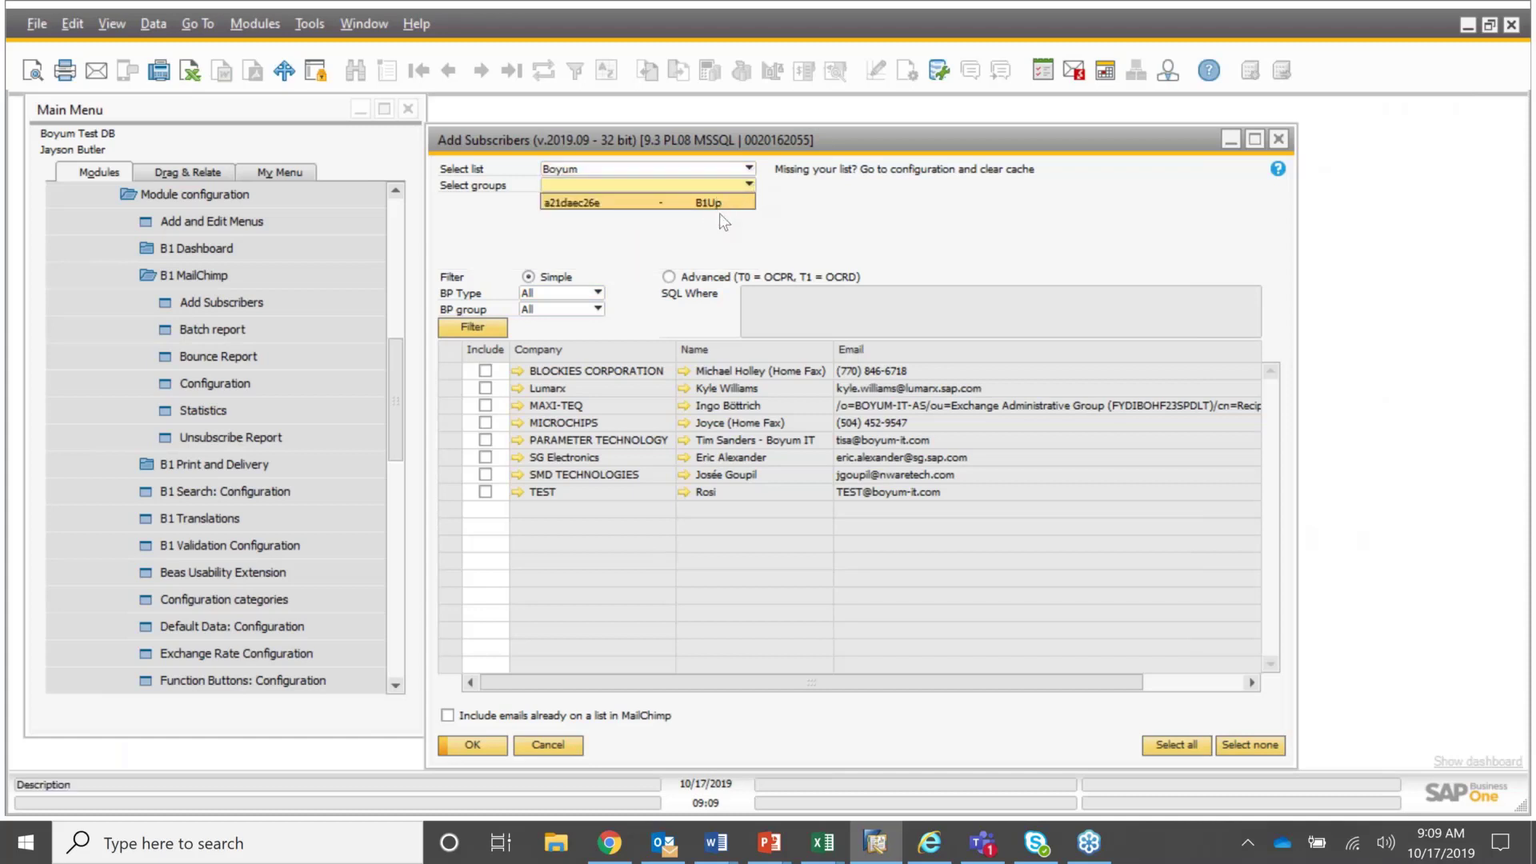
{"action": "left_click", "coordinate": [719, 207]}
{"action": "left_click", "coordinate": [749, 201]}
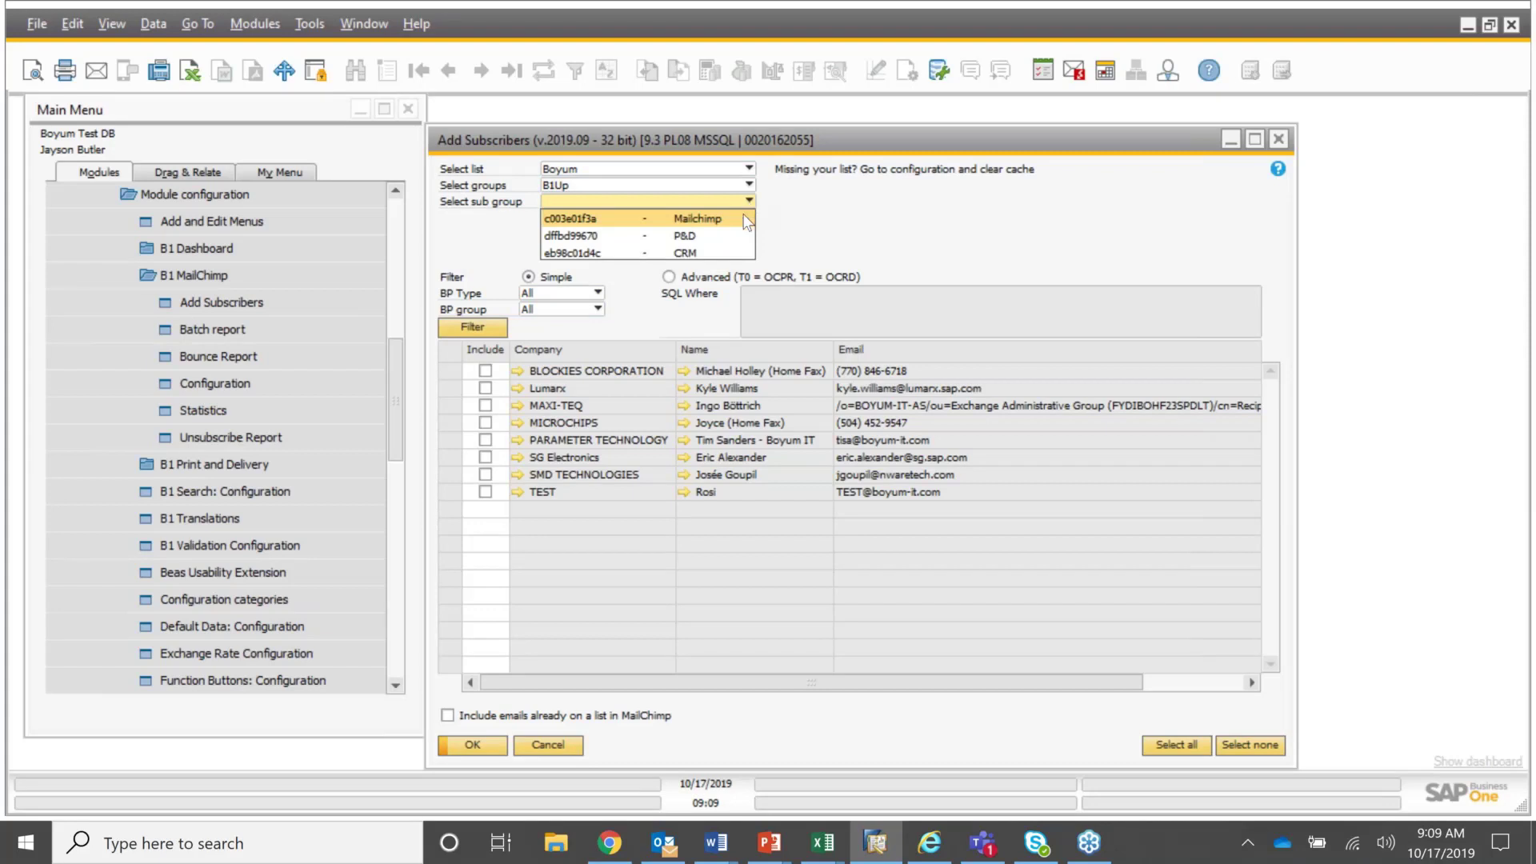
{"action": "left_click", "coordinate": [731, 252]}
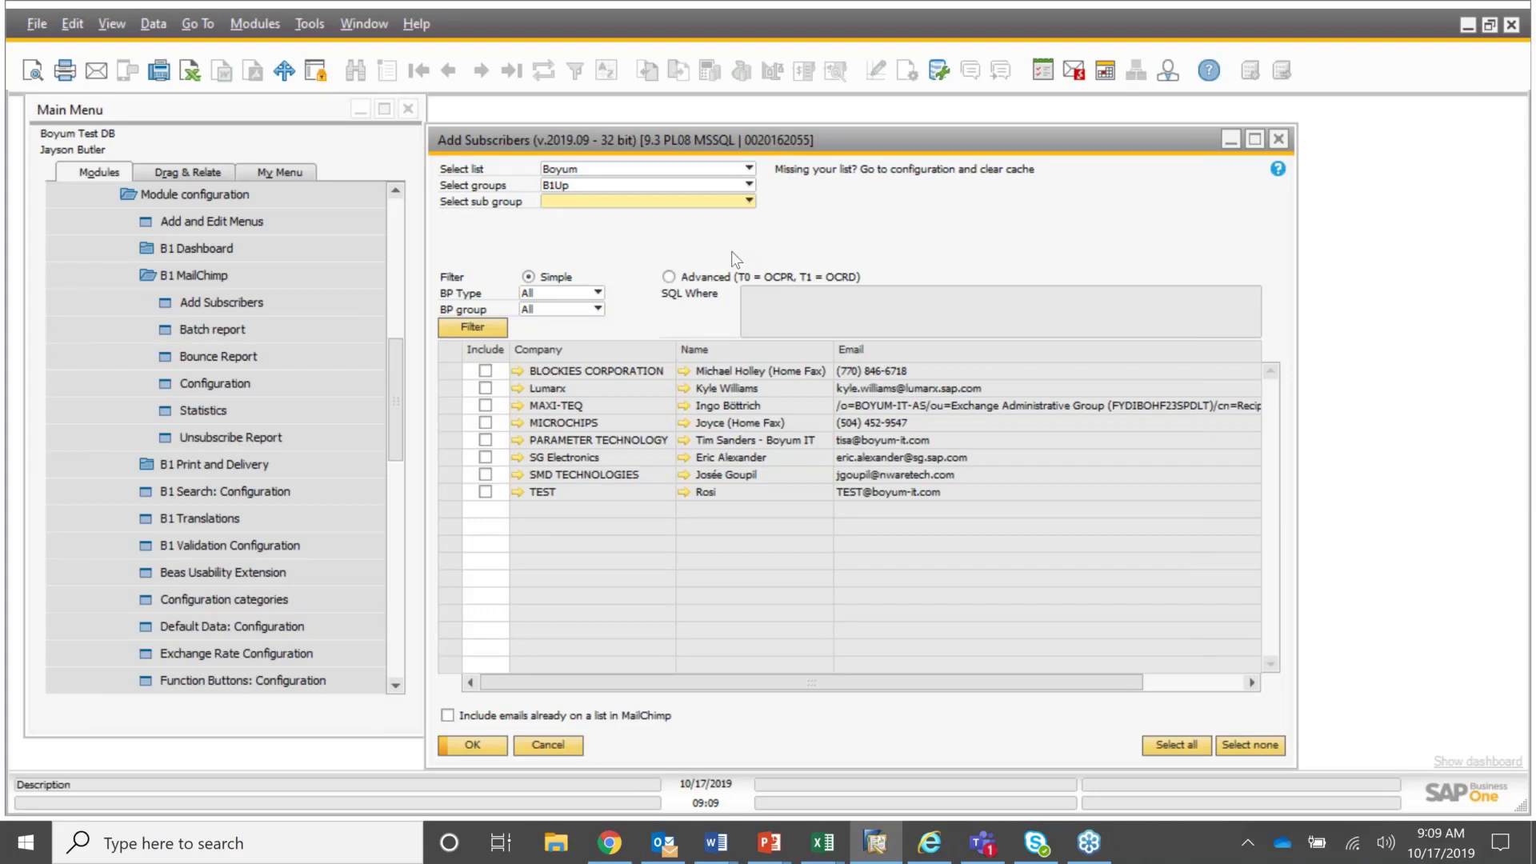
{"action": "left_click", "coordinate": [498, 324]}
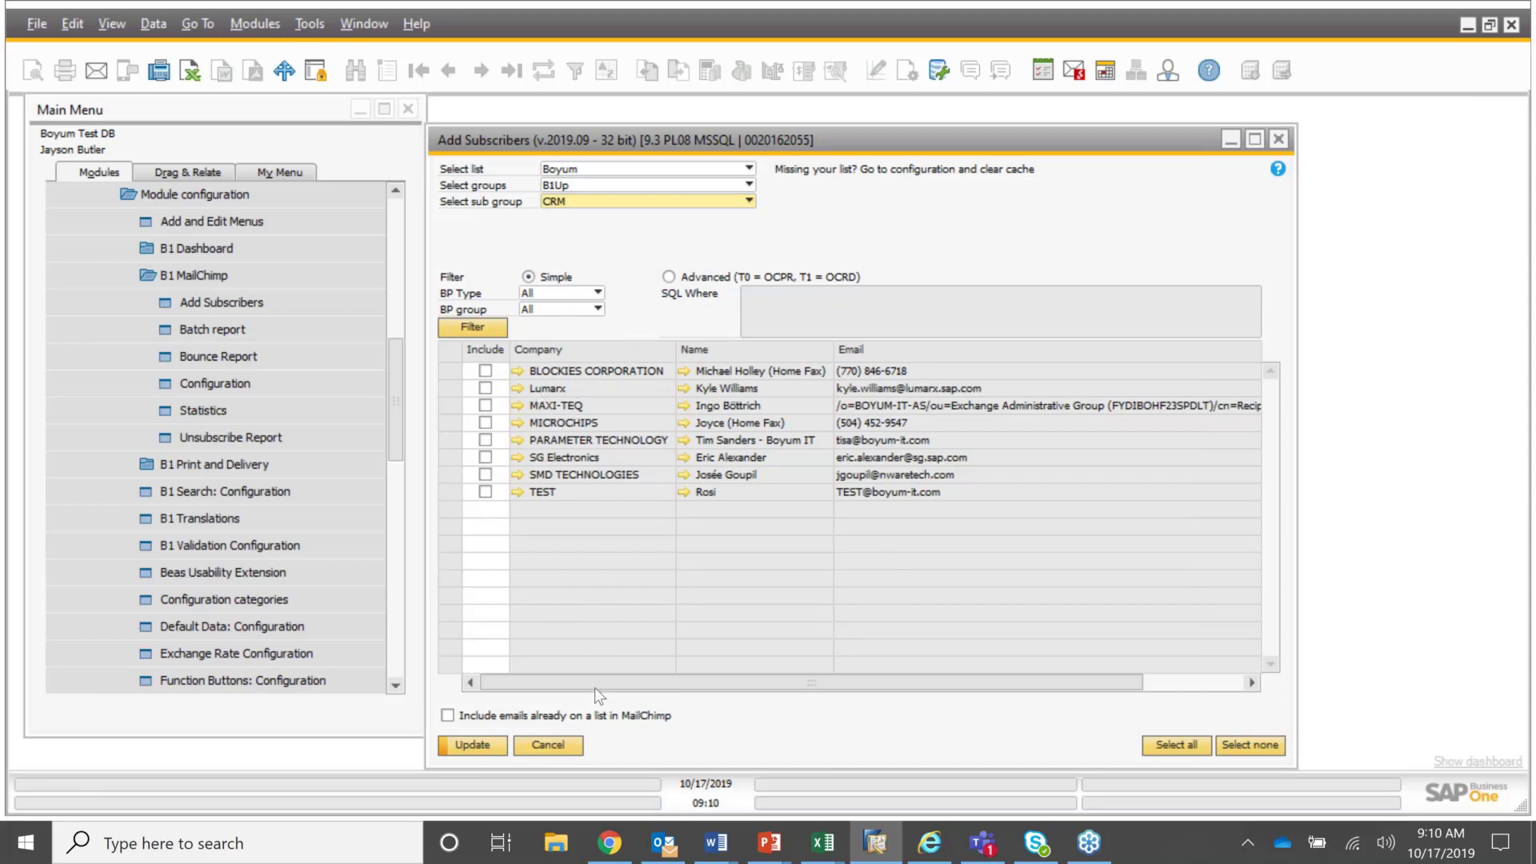
{"action": "left_click", "coordinate": [547, 745]}
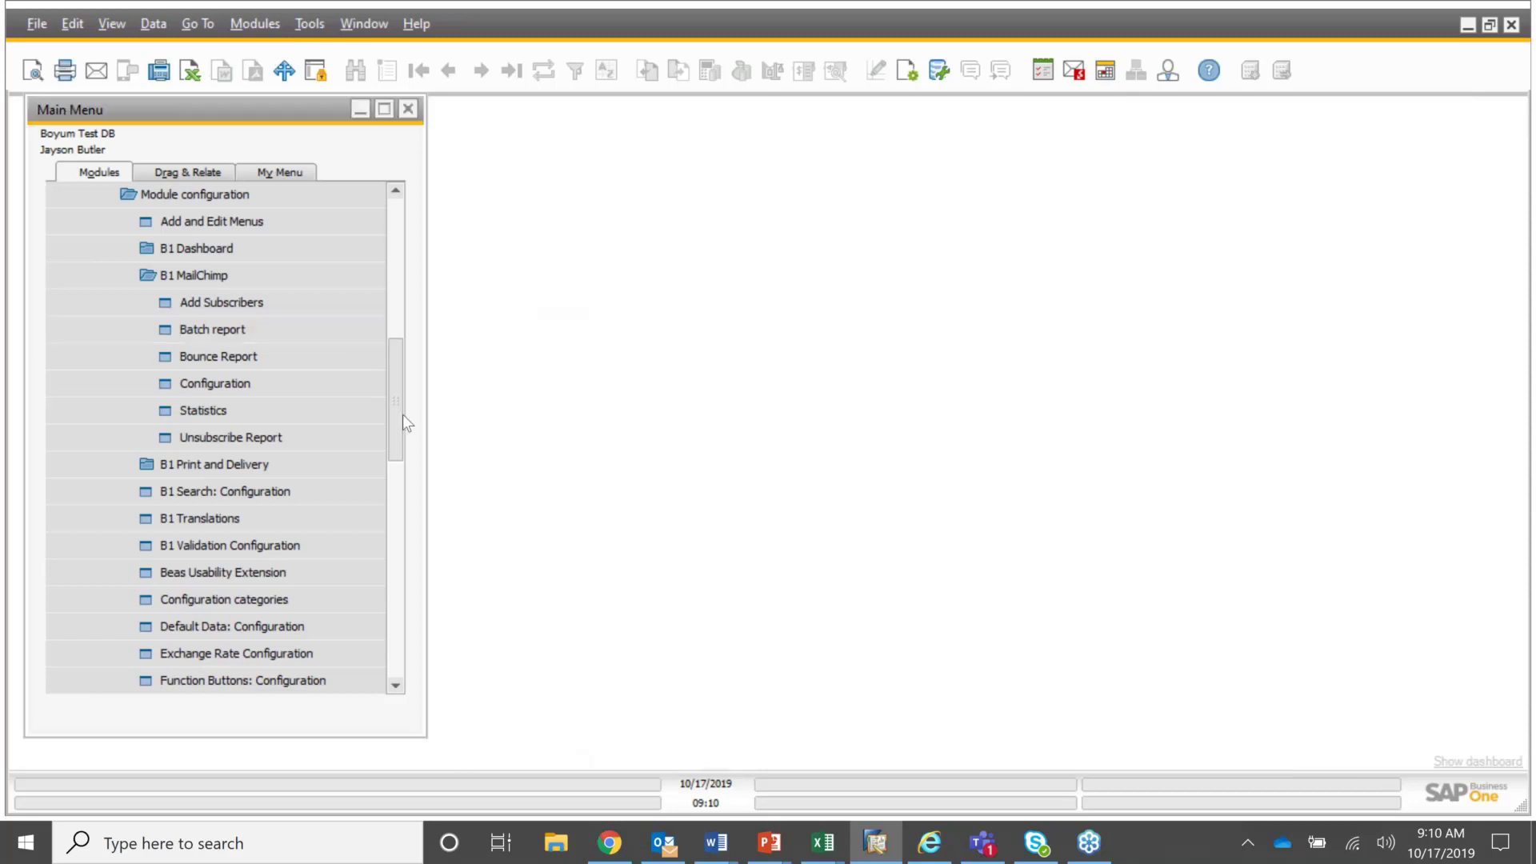
- Open Accounts from the Customer/Vendors module, accept the price list replacement, and display the first customer record
{"action": "left_click_drag", "start_coordinate": [392, 391], "coordinate": [272, 176]}
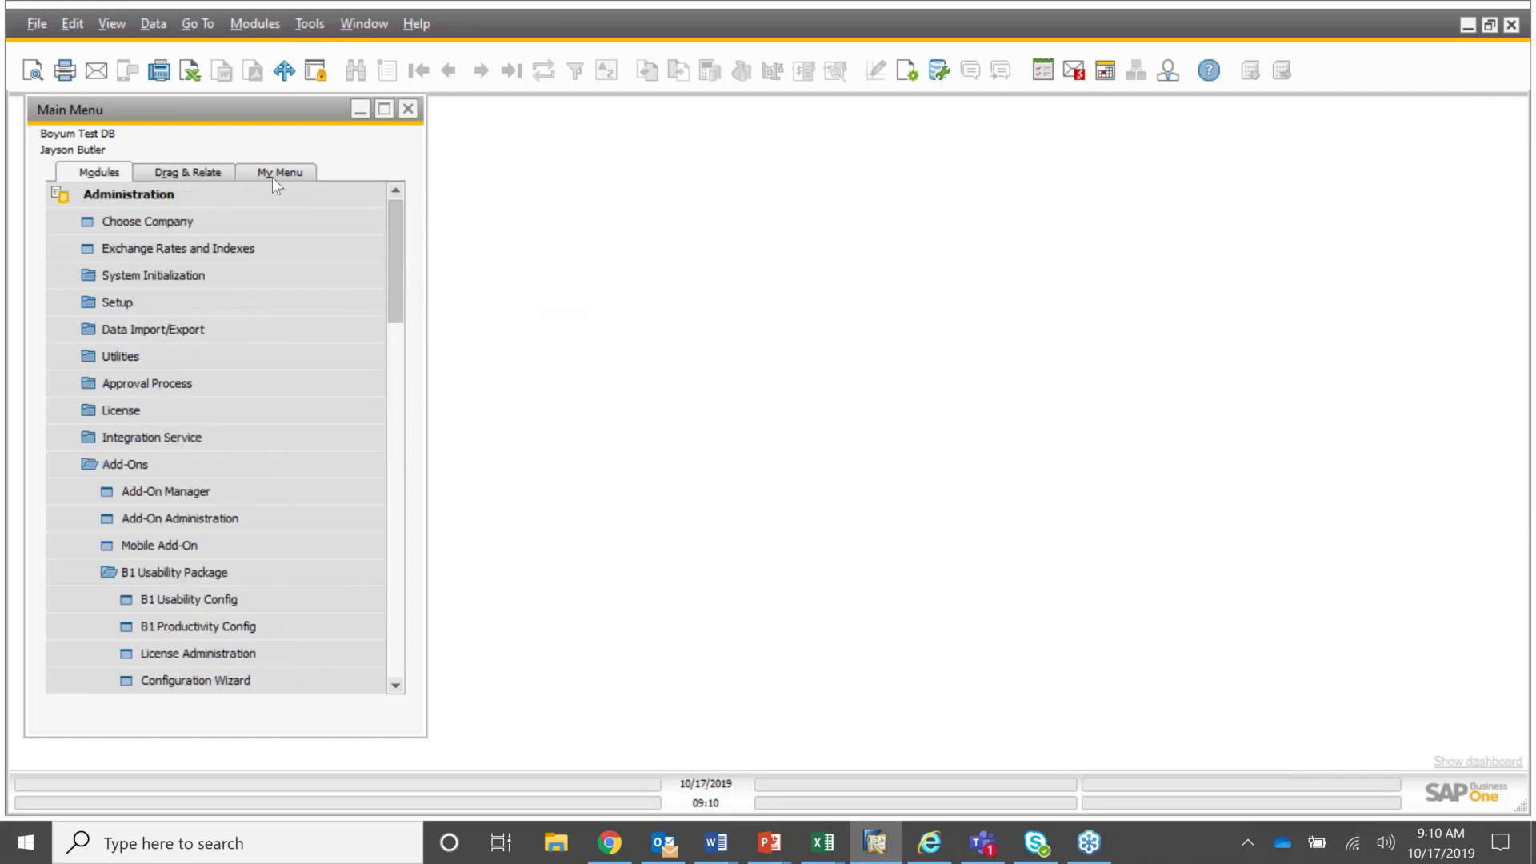
{"action": "left_click", "coordinate": [104, 195]}
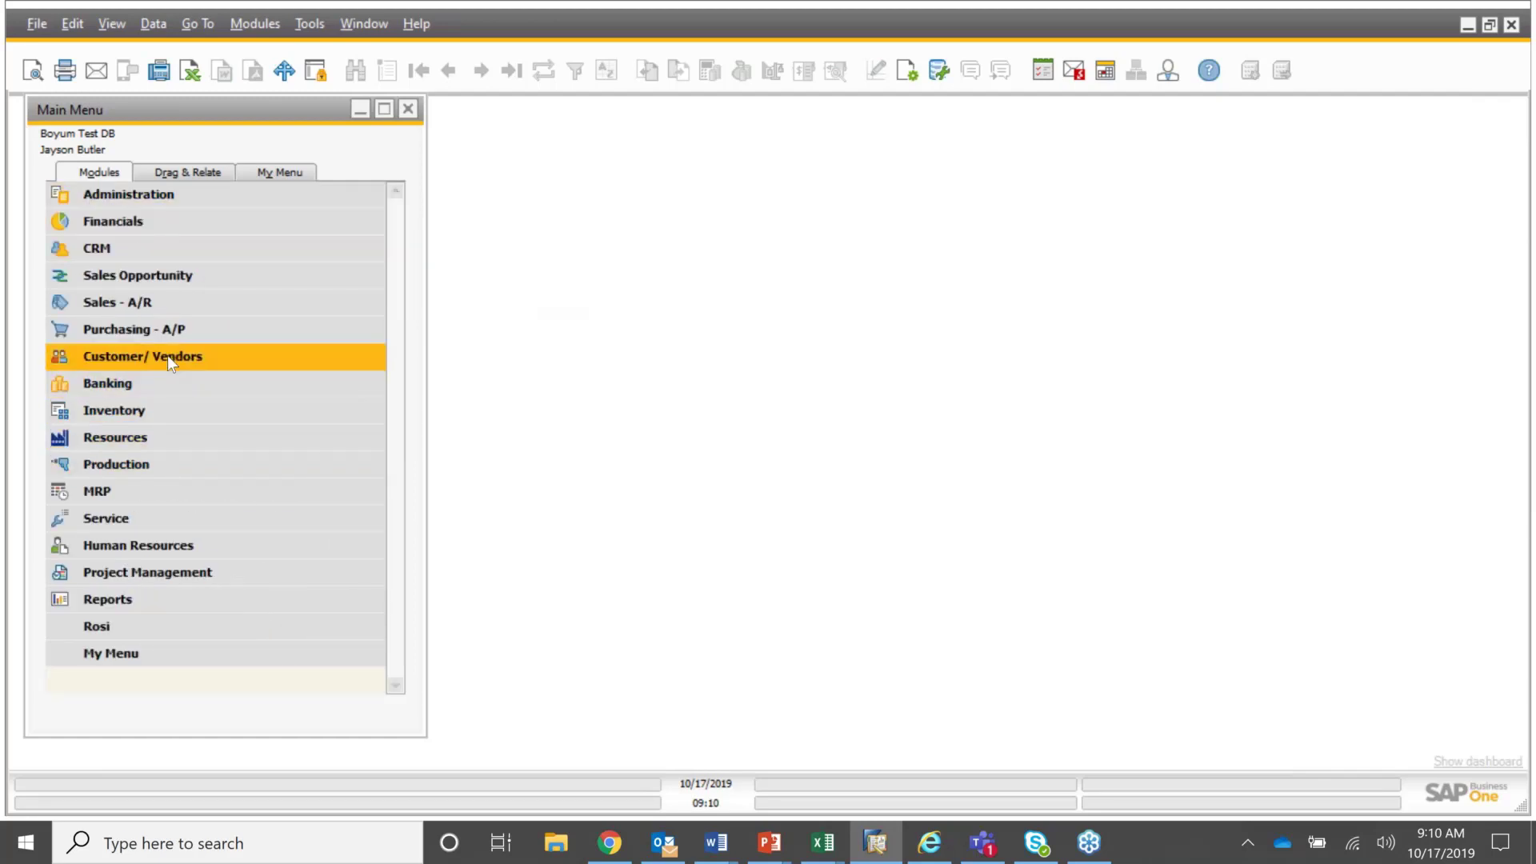
{"action": "left_click", "coordinate": [167, 355]}
{"action": "left_click", "coordinate": [184, 392]}
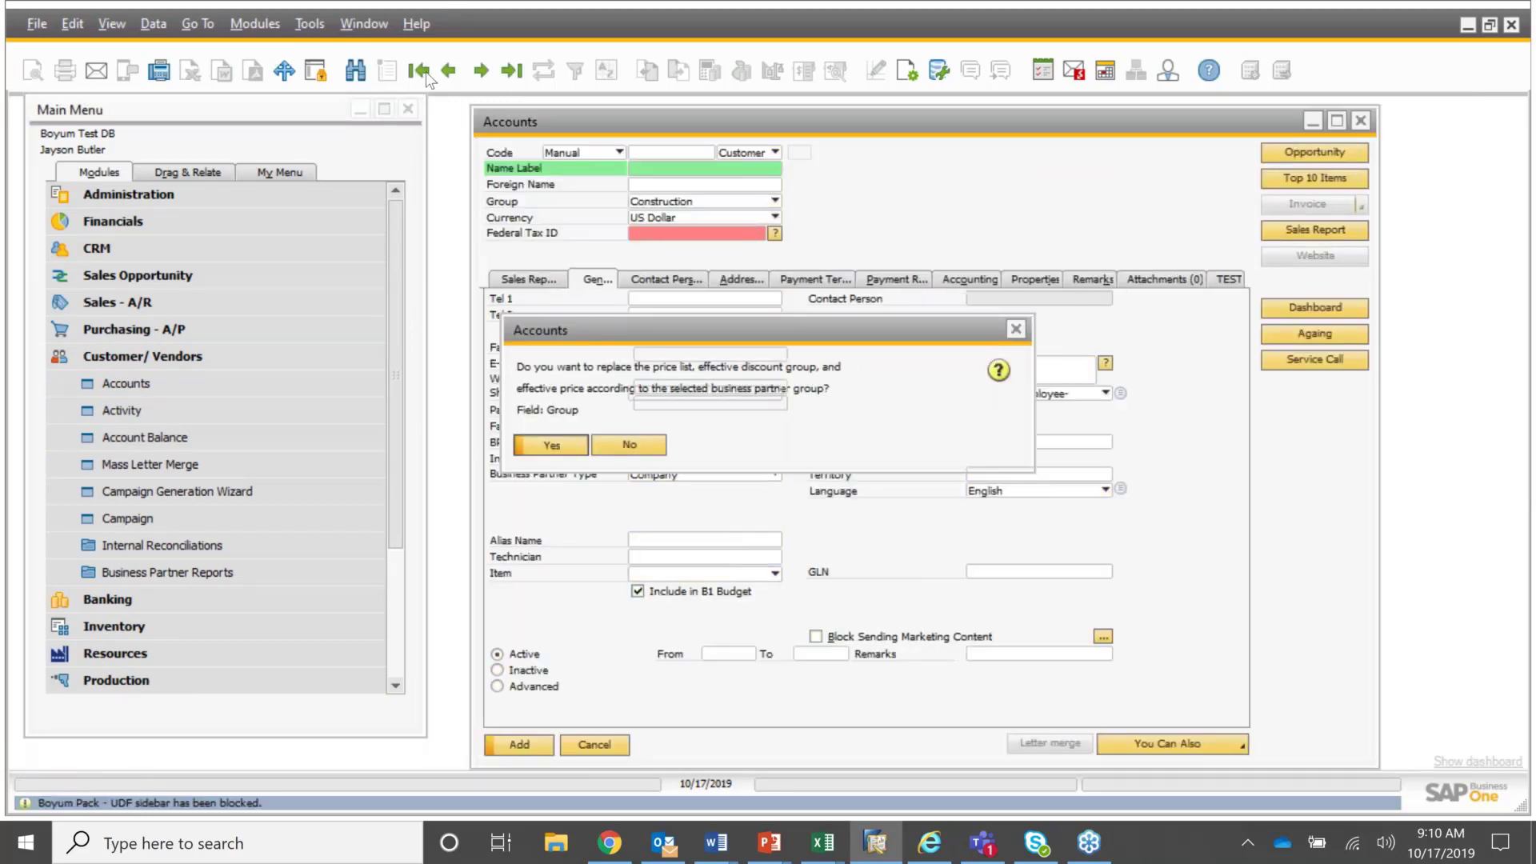
{"action": "left_click", "coordinate": [551, 445]}
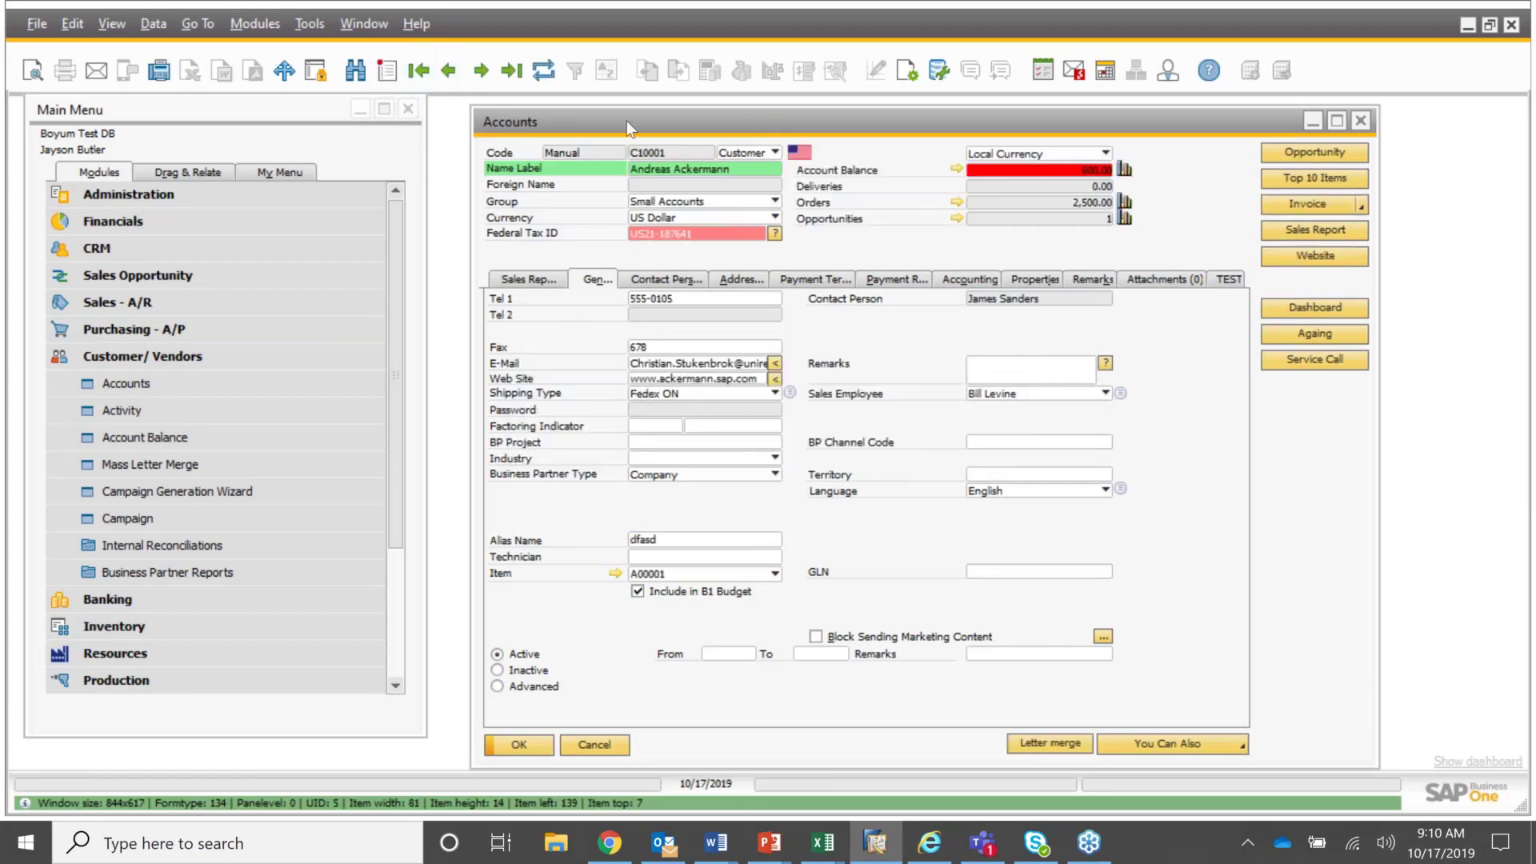
{"action": "left_click_drag", "start_coordinate": [773, 128], "coordinate": [594, 111]}
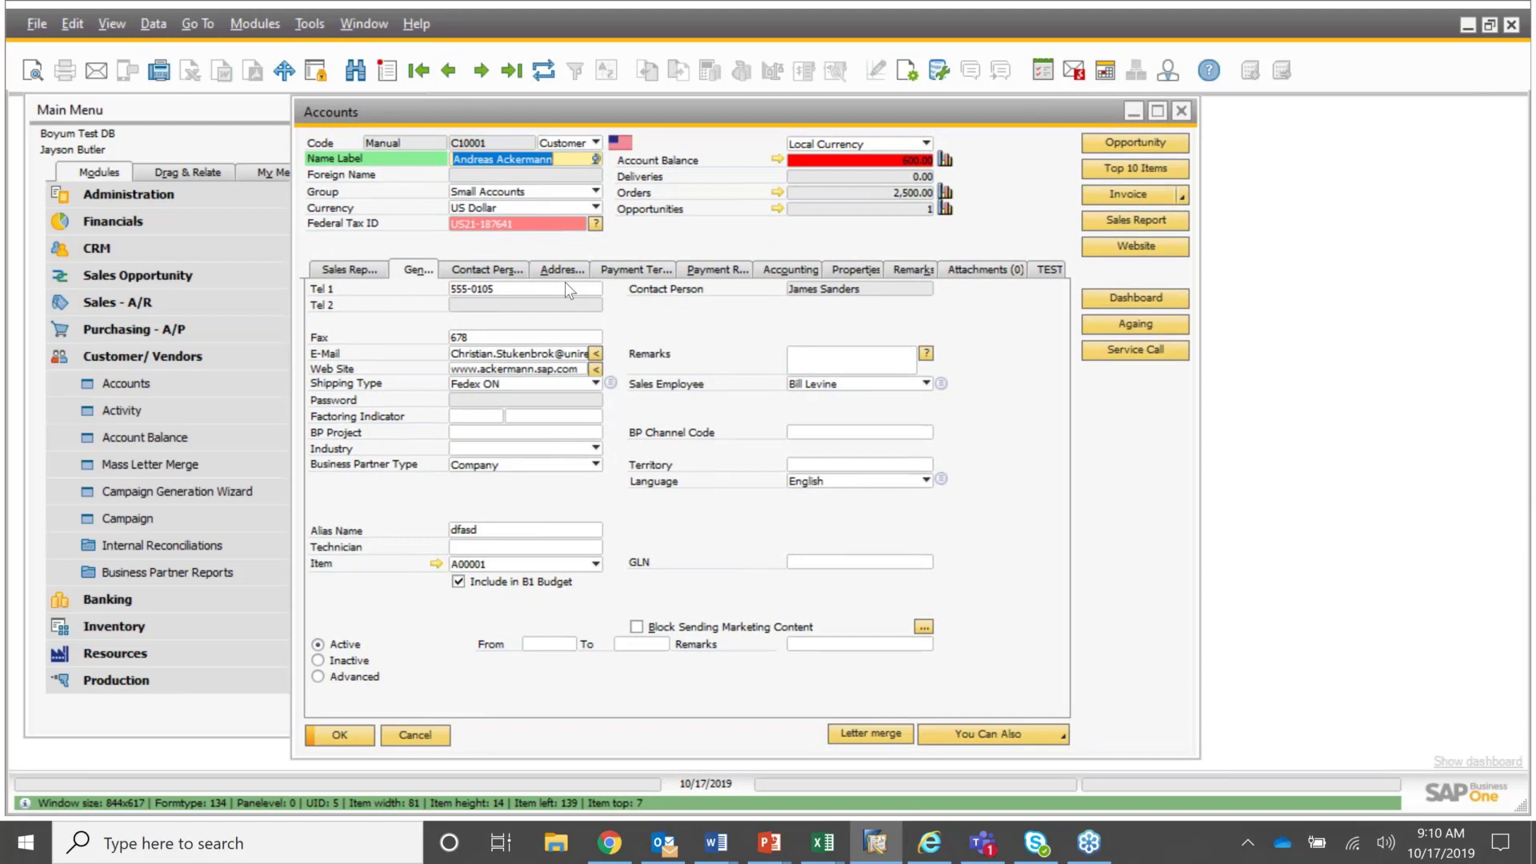
- View the MailChimp properties of the account's second contact person, including list subscriptions and statistics, and close them
{"action": "left_click", "coordinate": [488, 269]}
{"action": "left_click", "coordinate": [355, 312]}
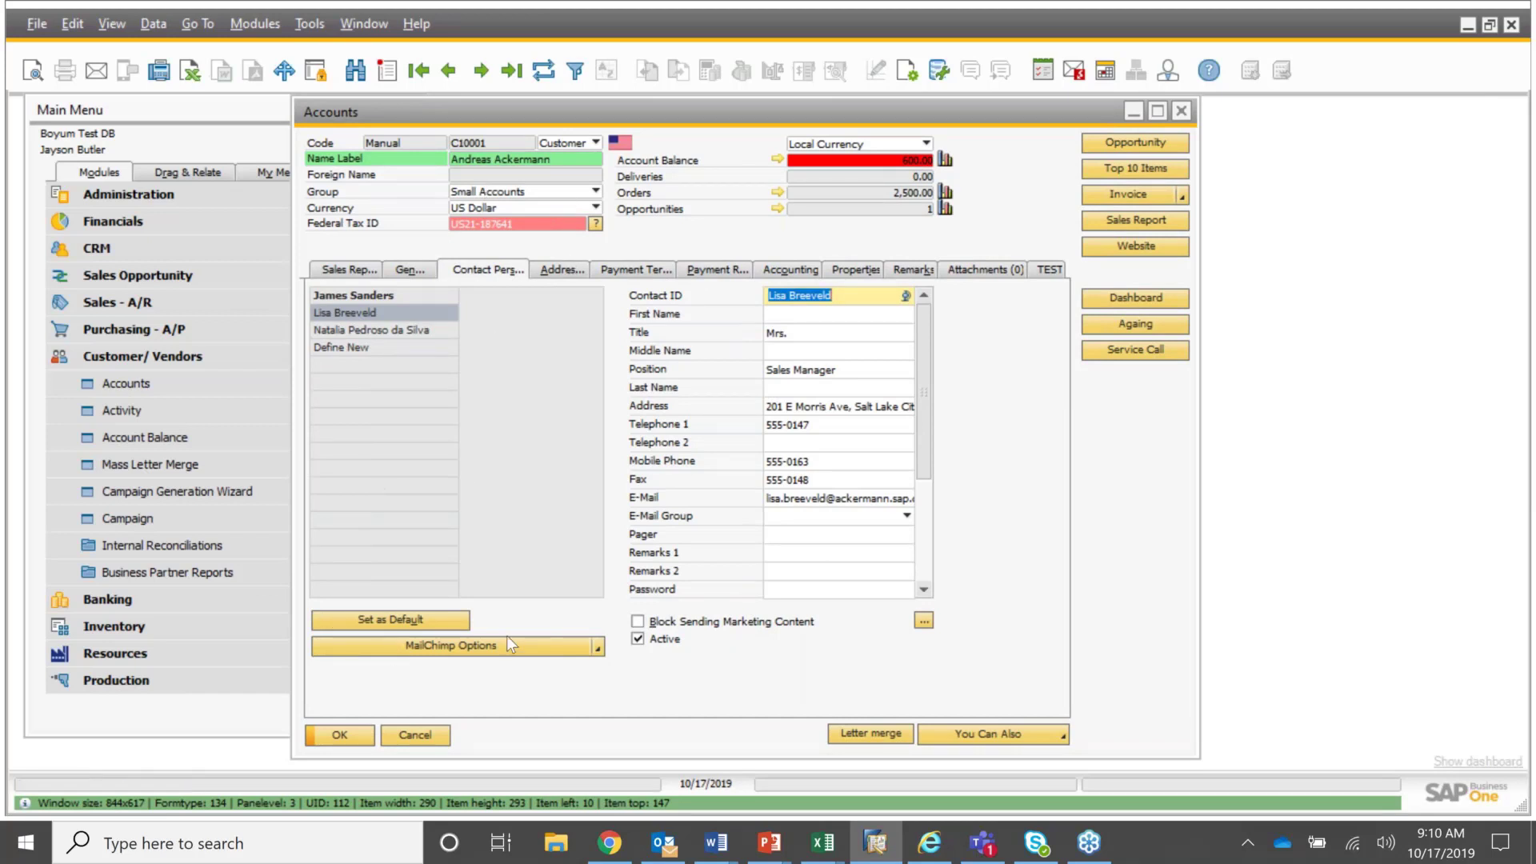
{"action": "left_click", "coordinate": [597, 646]}
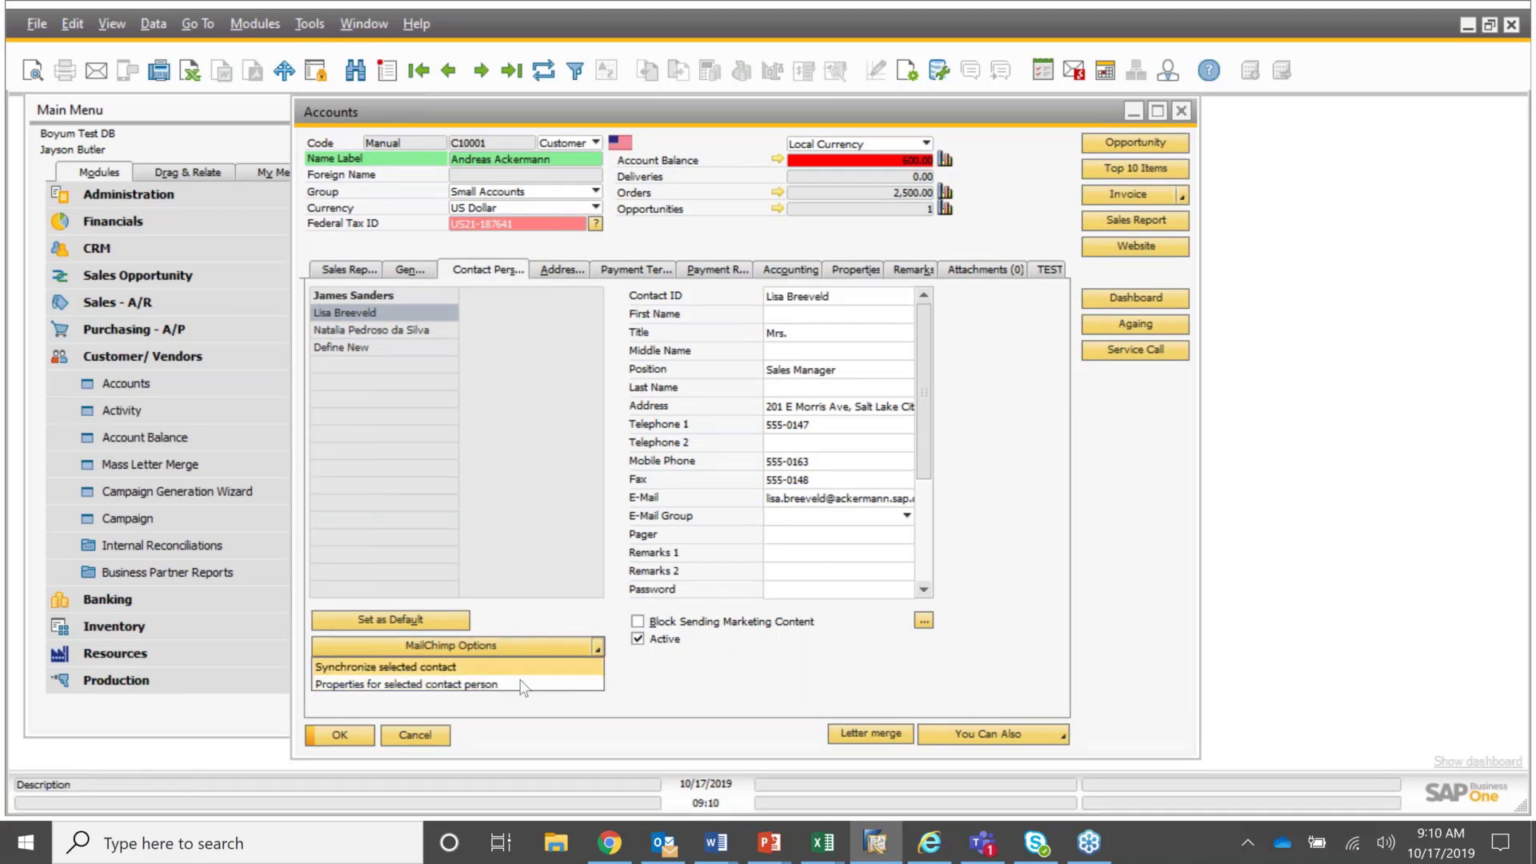
{"action": "left_click", "coordinate": [512, 686]}
{"action": "left_click", "coordinate": [554, 650]}
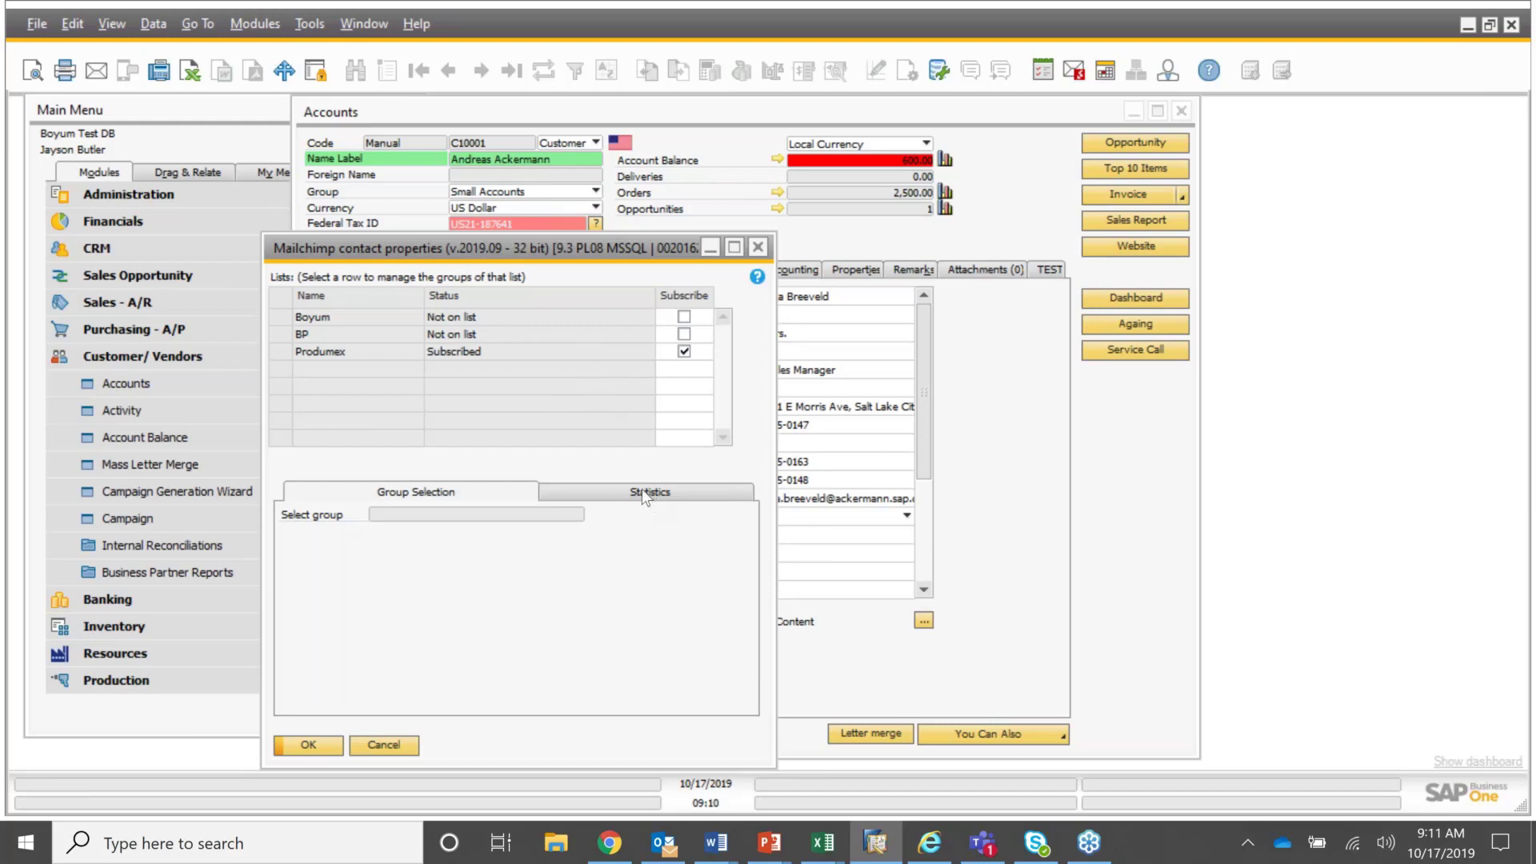
{"action": "left_click", "coordinate": [668, 495]}
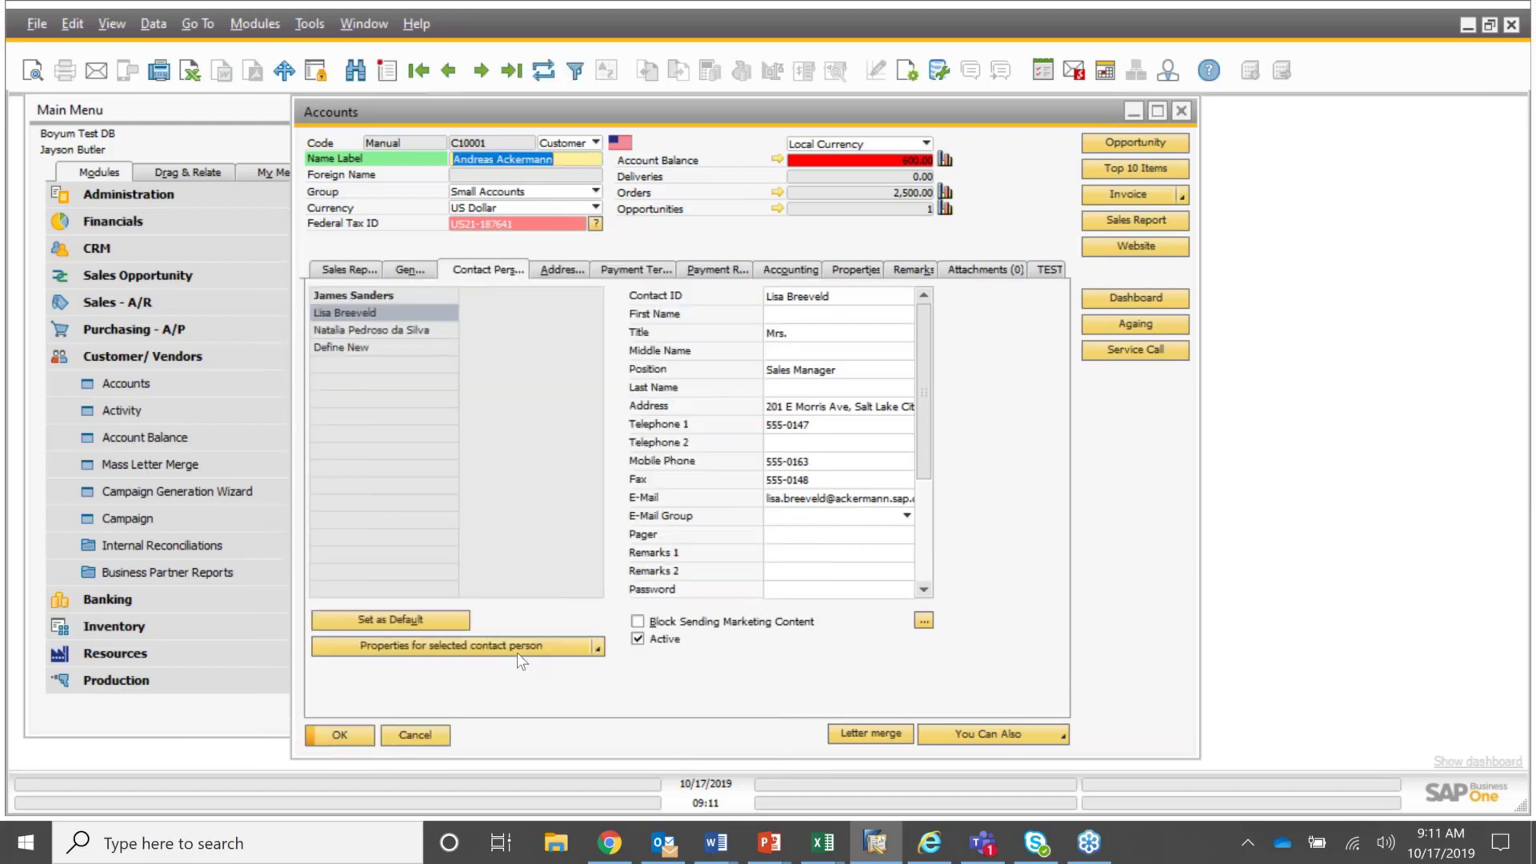
- Choose the option to synchronize the selected contact, set the contact person's B1Mailchimp Exclude field to Yes, and discard the account changes
{"action": "left_click", "coordinate": [517, 650]}
{"action": "left_click", "coordinate": [463, 667]}
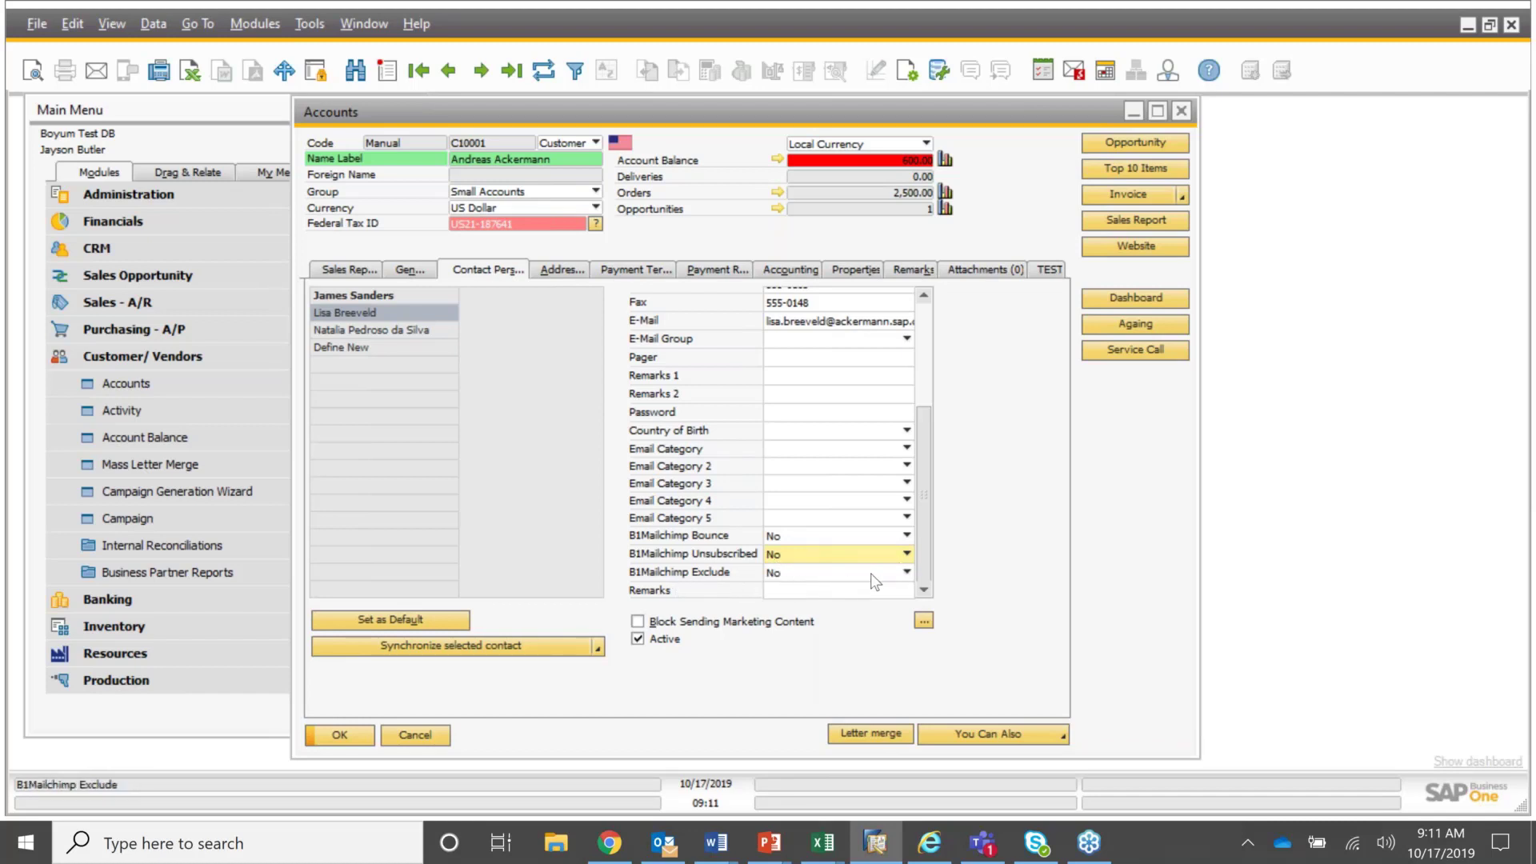
{"action": "left_click", "coordinate": [907, 573]}
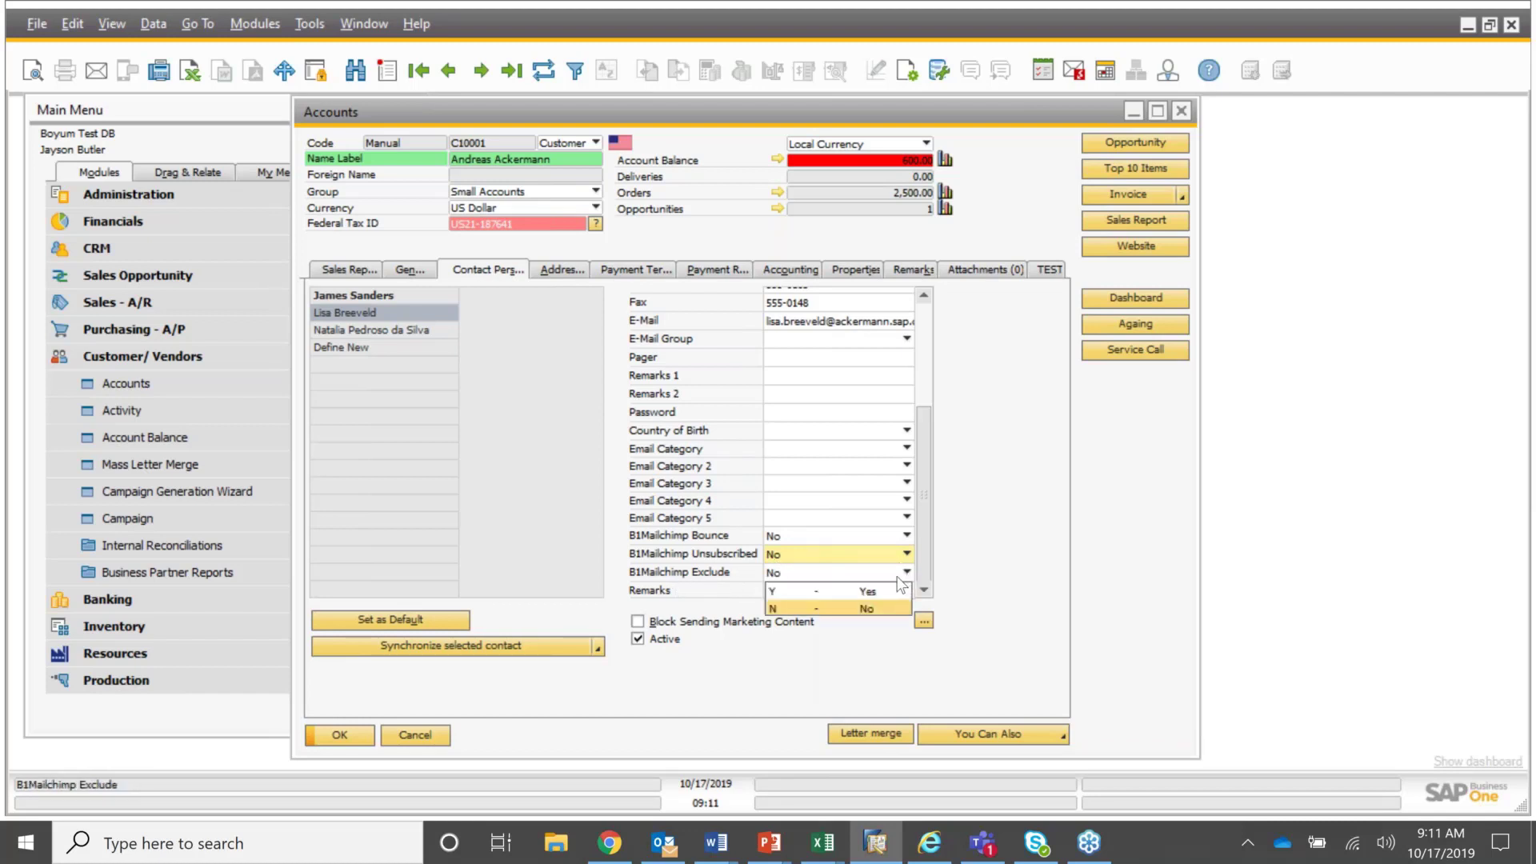
{"action": "left_click", "coordinate": [891, 590]}
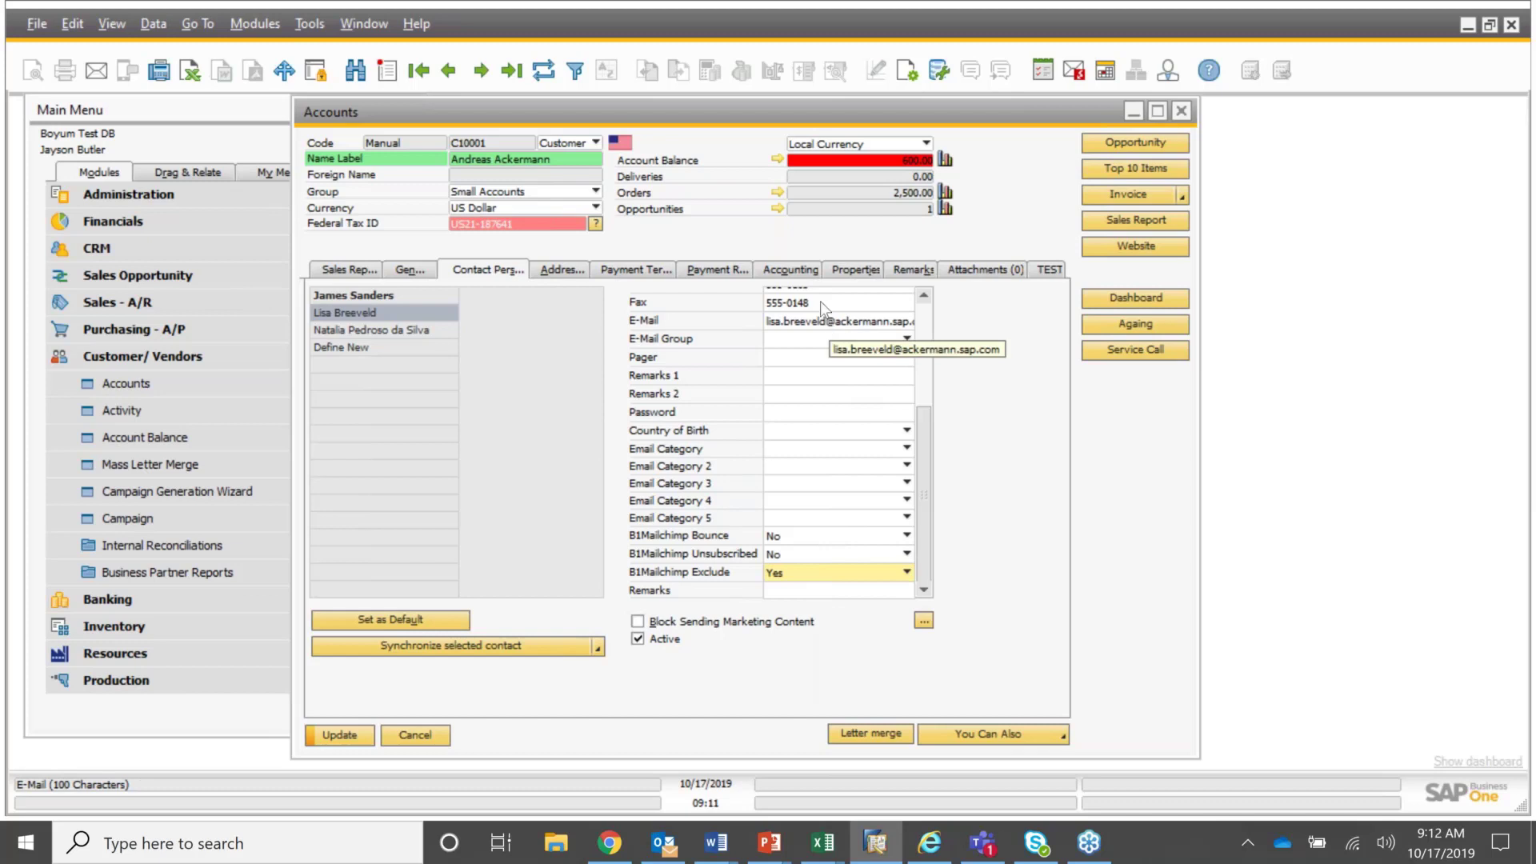
{"action": "left_click", "coordinate": [432, 733]}
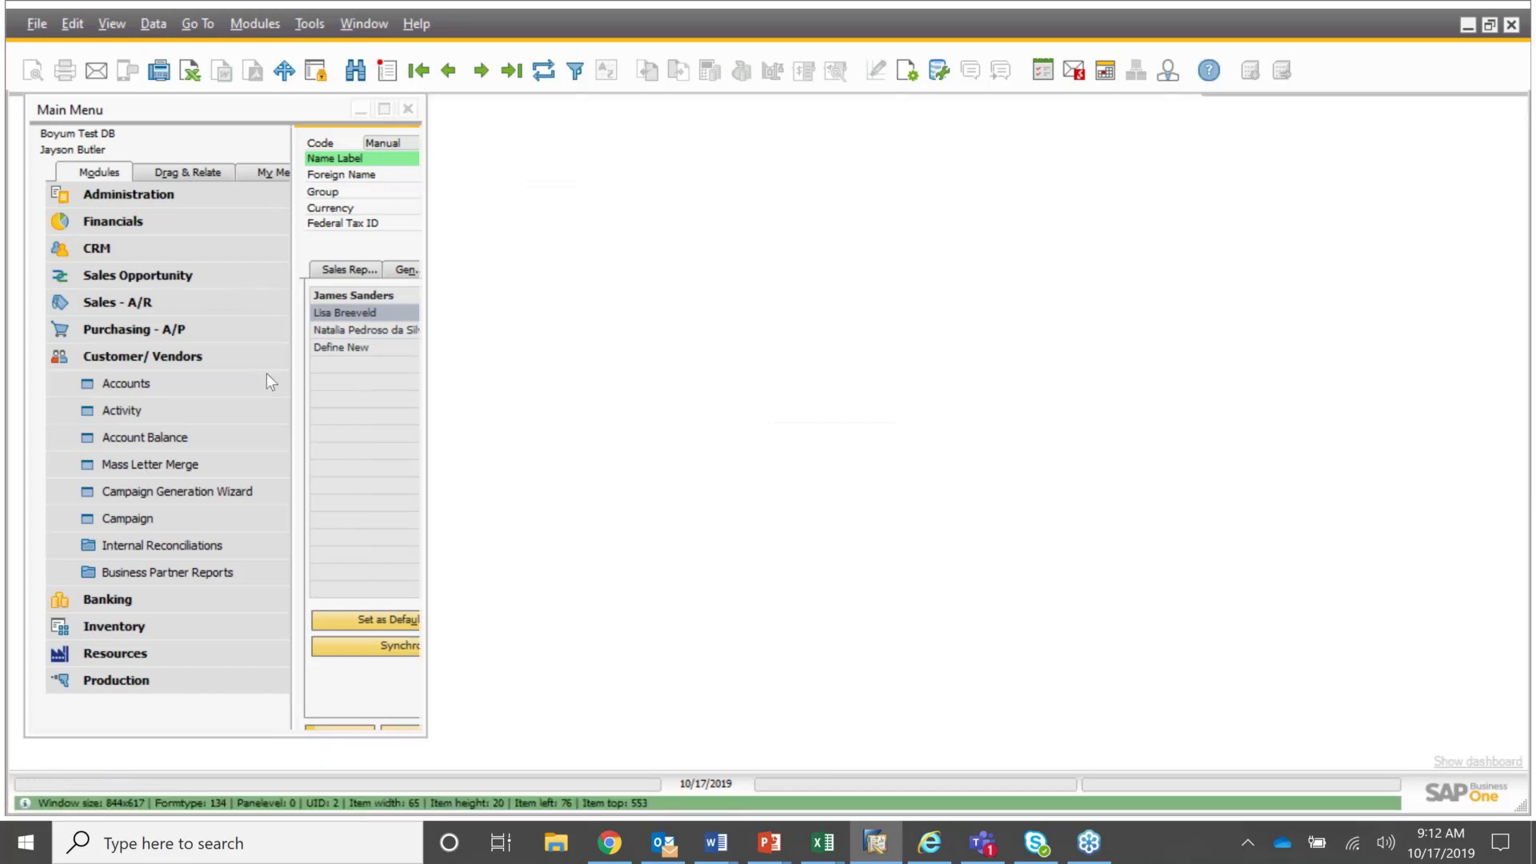
- View the B1 MailChimp Bounce Report from the B1 Usability Package module configuration under Administration's Add-Ons, and close it
{"action": "left_click", "coordinate": [144, 356]}
{"action": "left_click", "coordinate": [136, 194]}
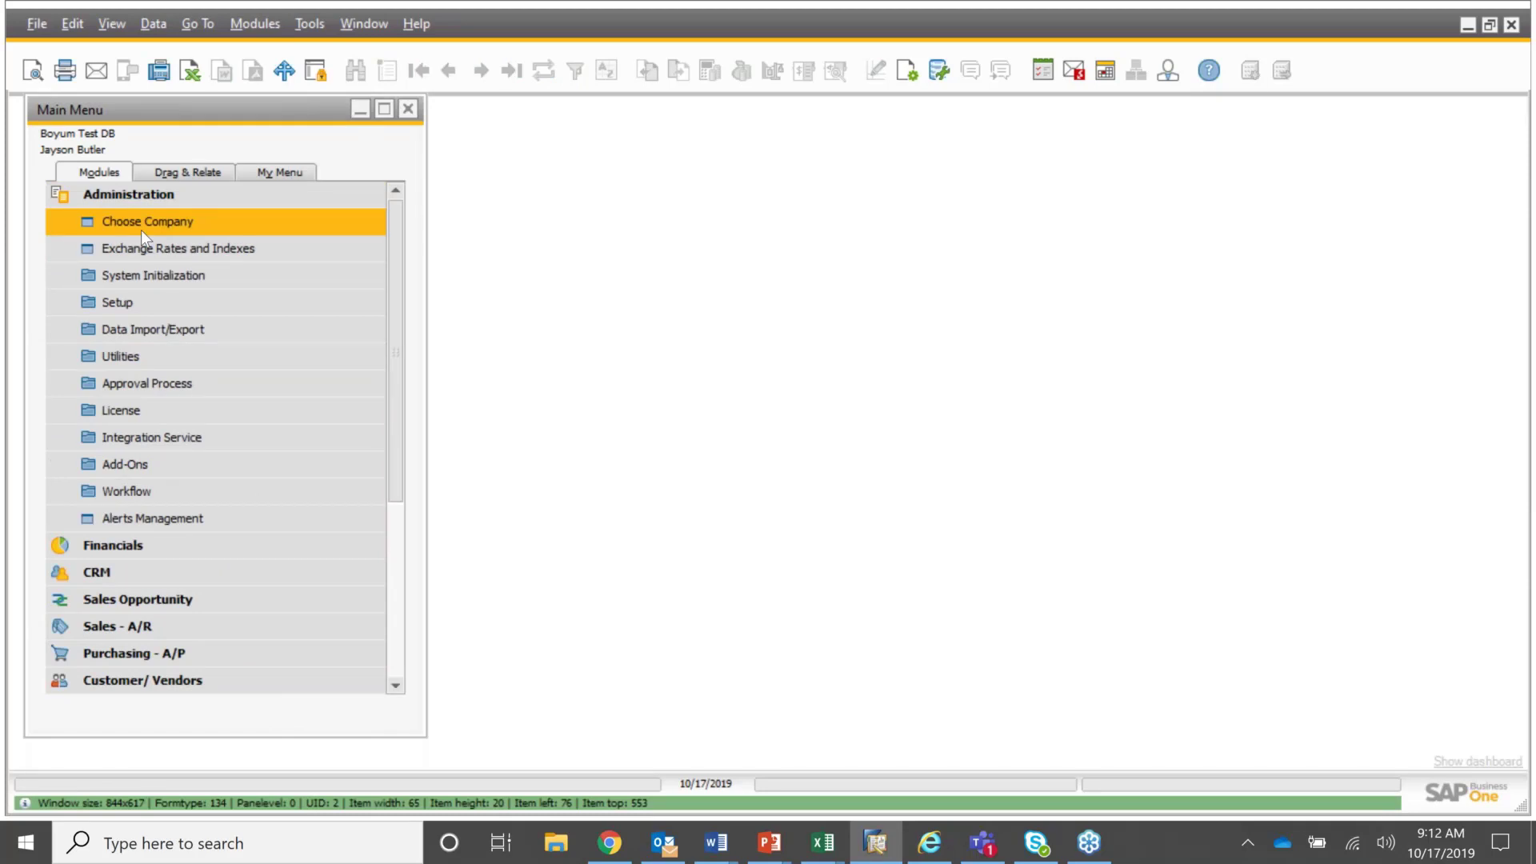
{"action": "left_click", "coordinate": [179, 468]}
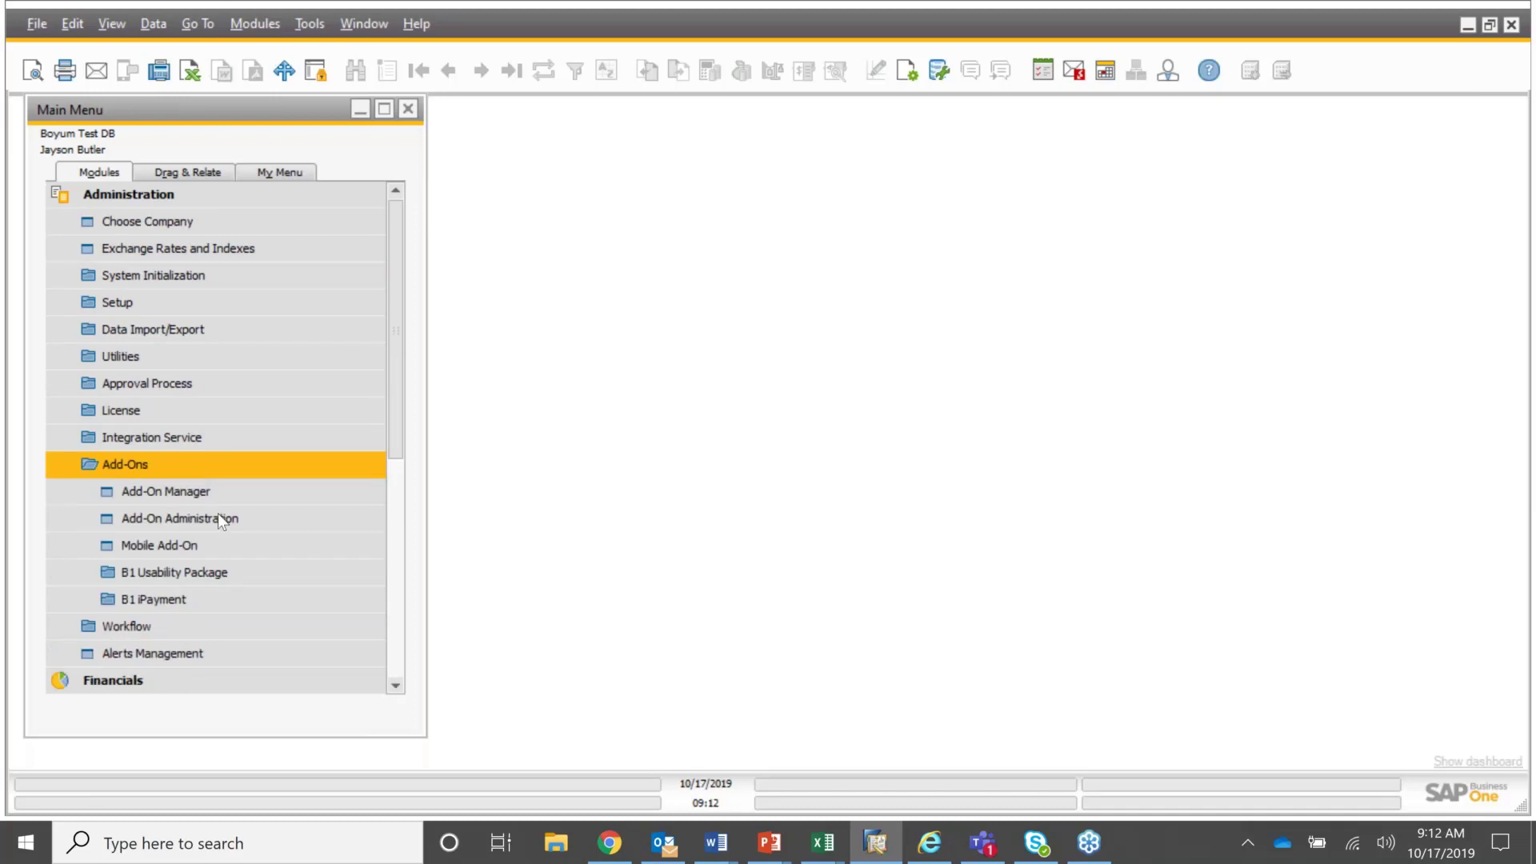
{"action": "left_click", "coordinate": [251, 576]}
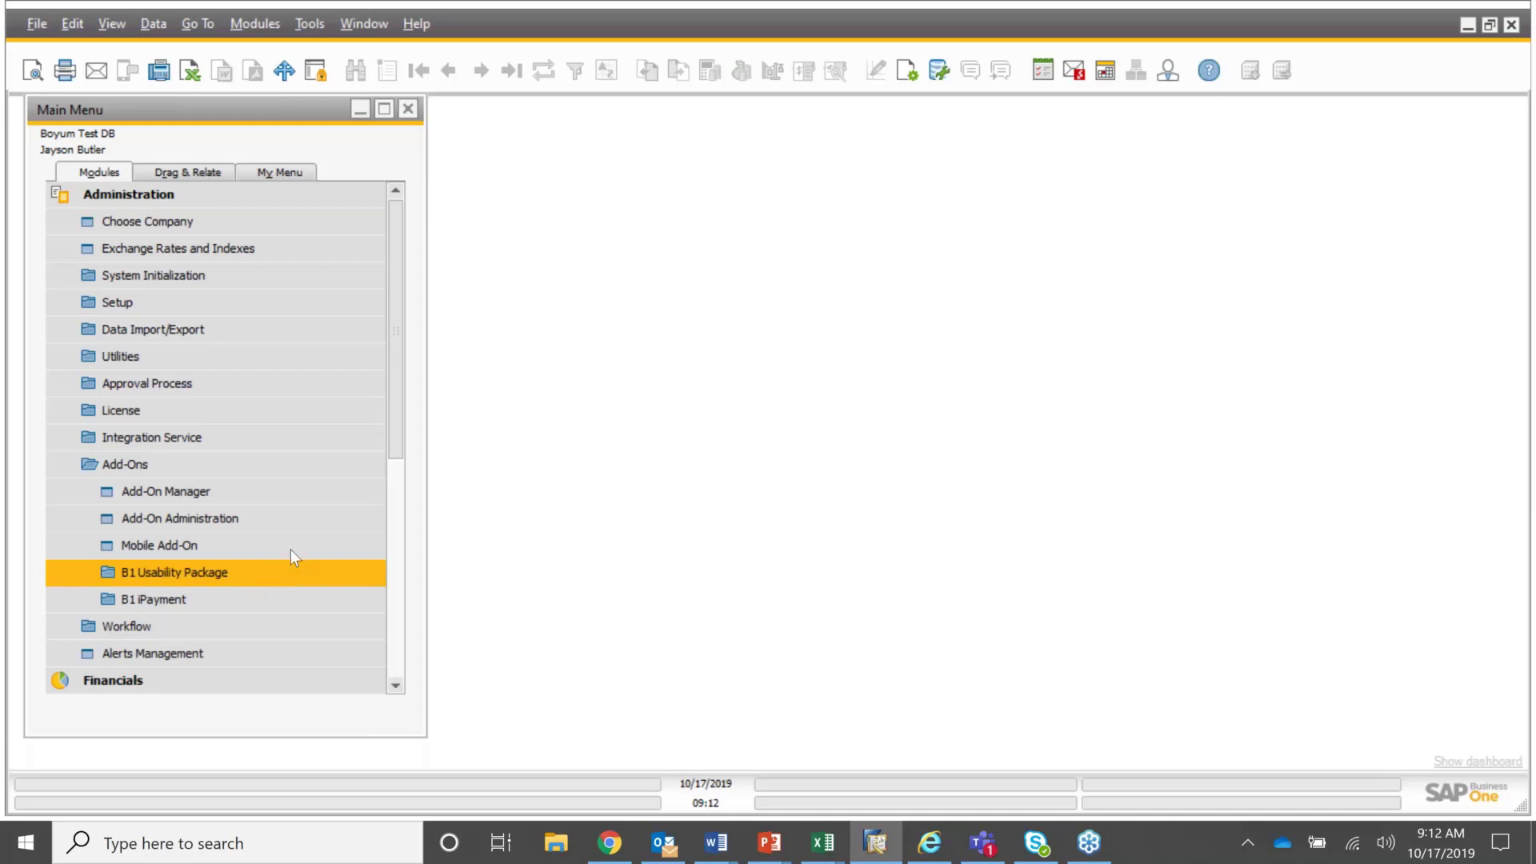
{"action": "scroll", "coordinate": [293, 528], "scroll_direction": "down", "scroll_amount": 1}
{"action": "left_click", "coordinate": [262, 539]}
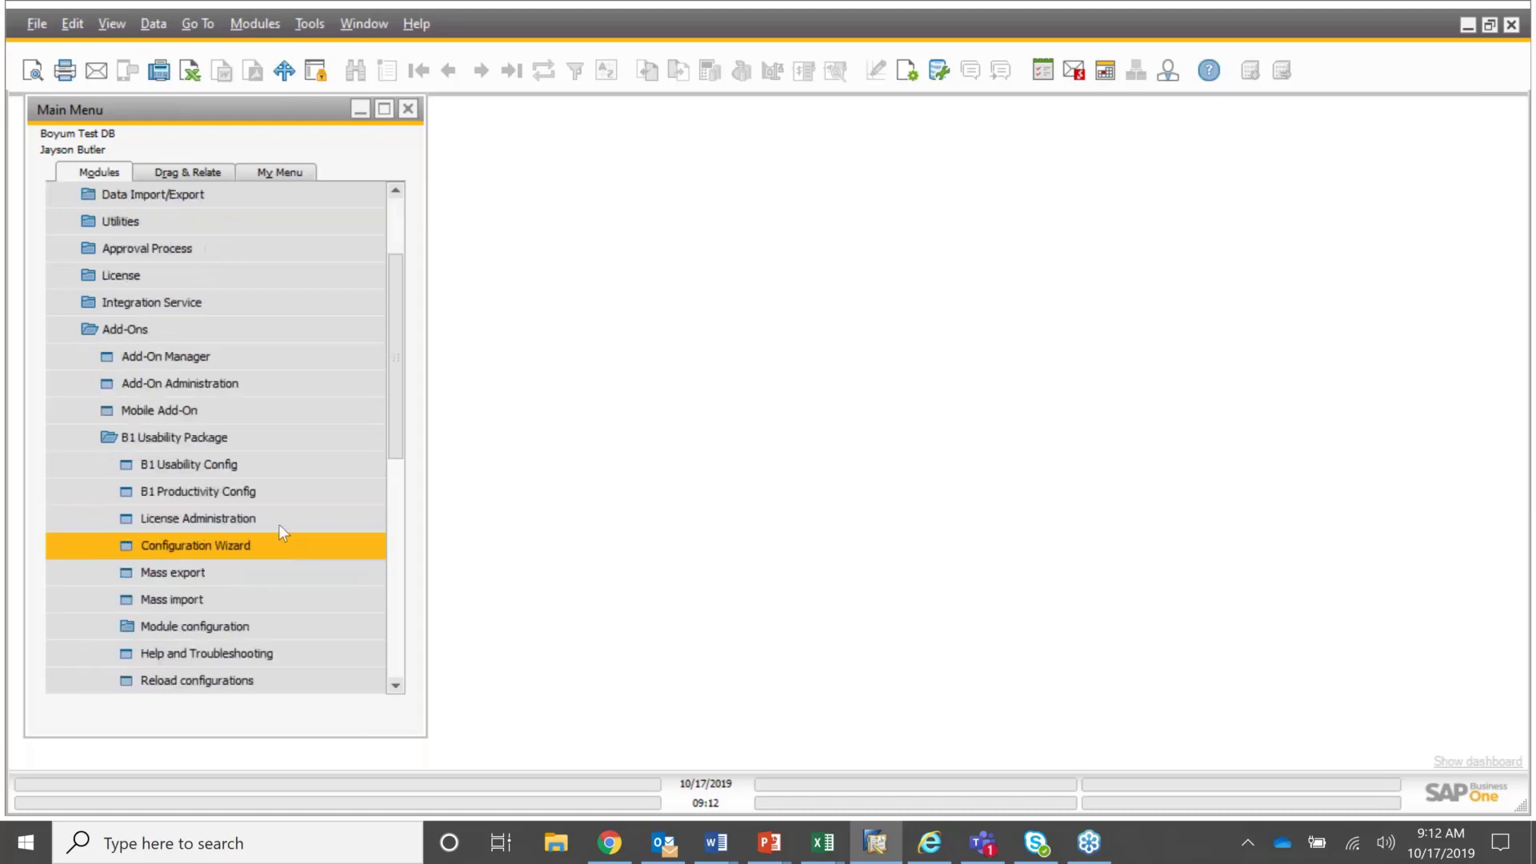
{"action": "left_click", "coordinate": [275, 621]}
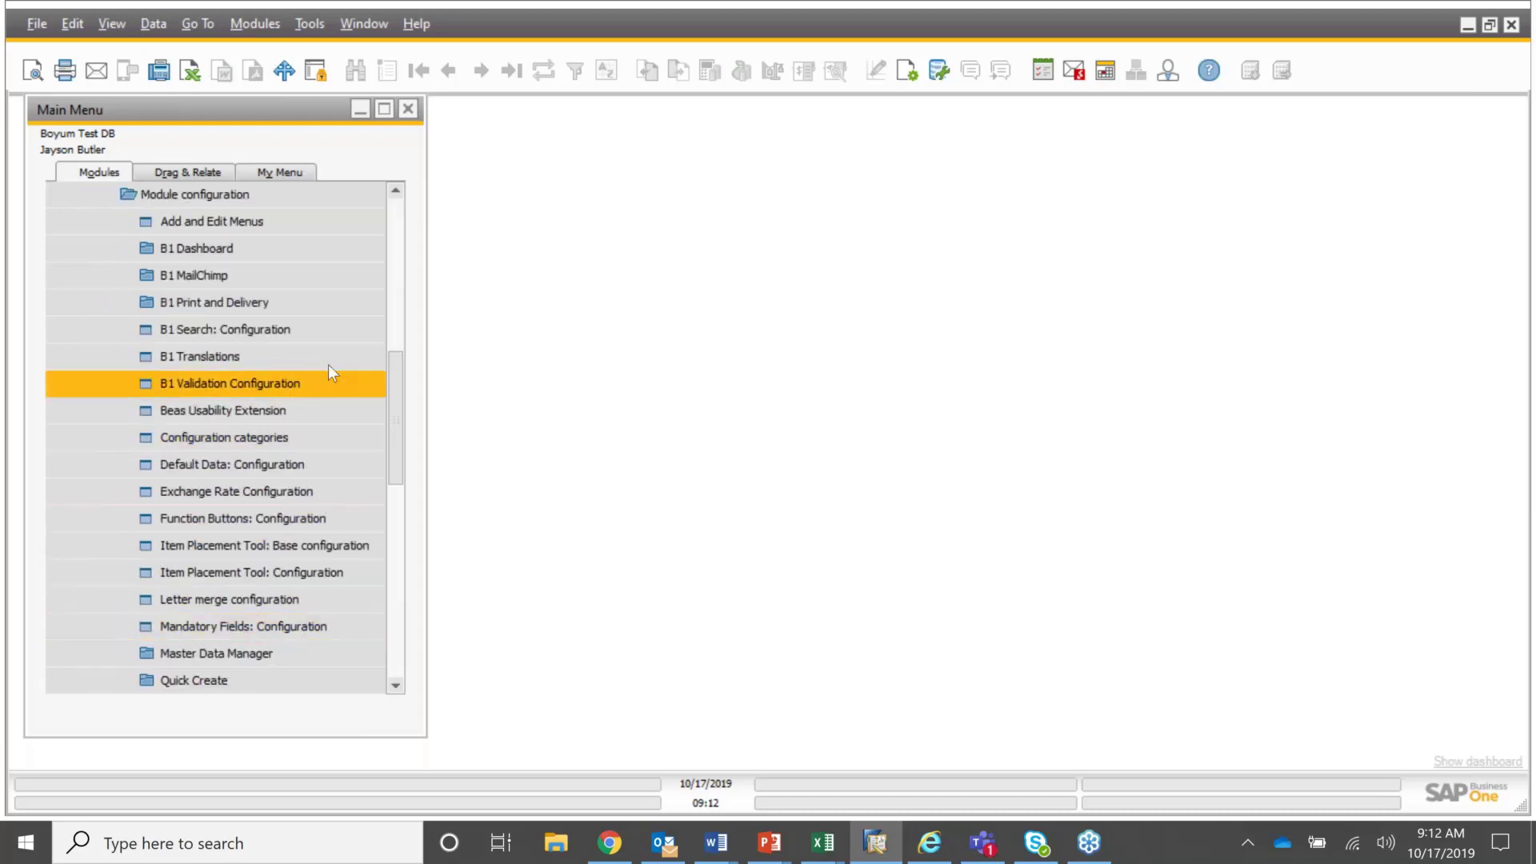
{"action": "left_click", "coordinate": [295, 276]}
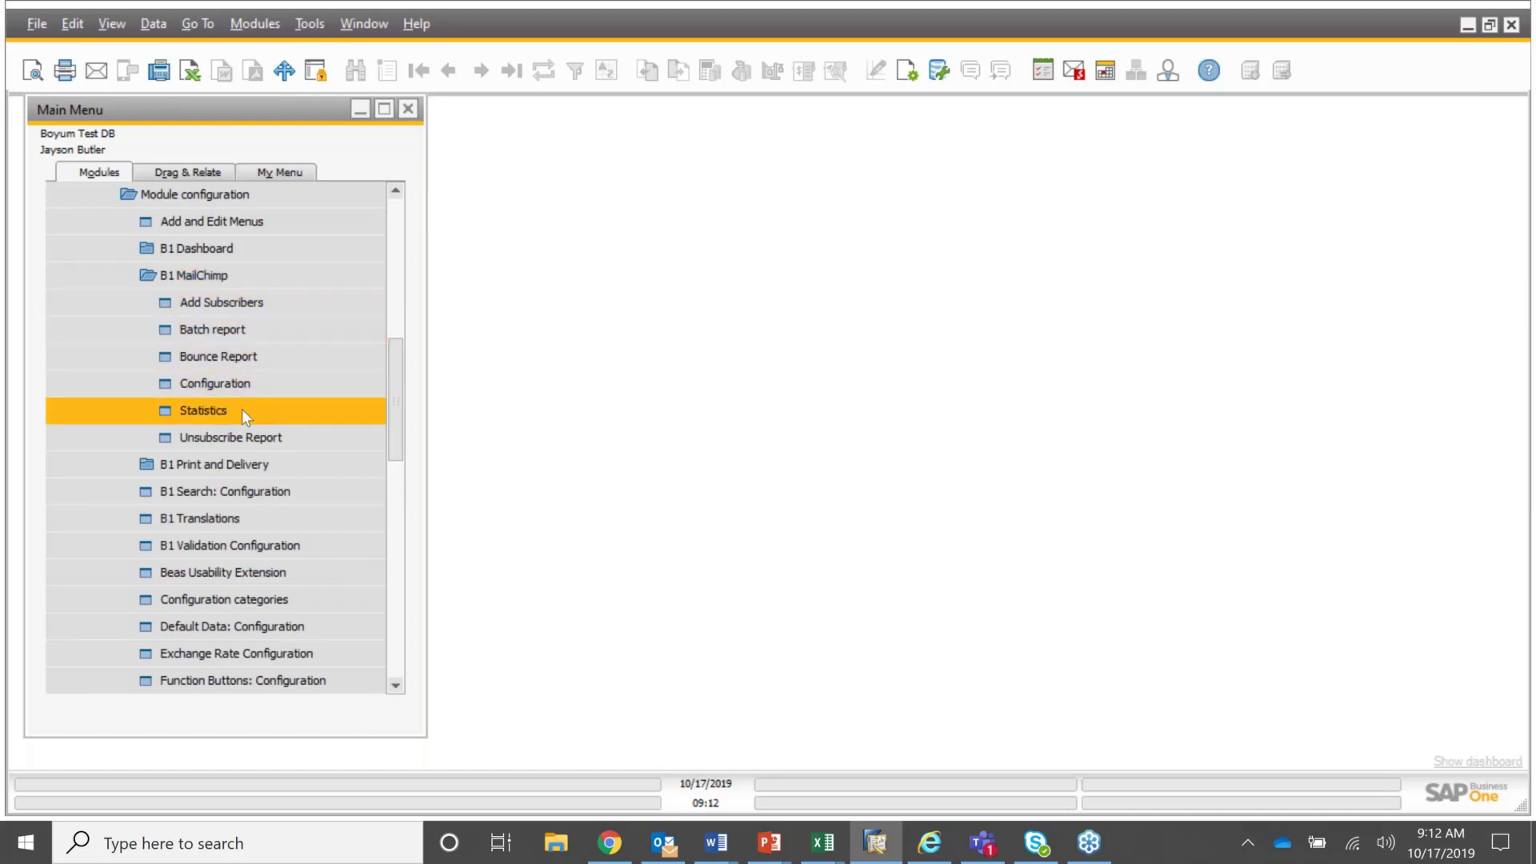
{"action": "left_click", "coordinate": [284, 359]}
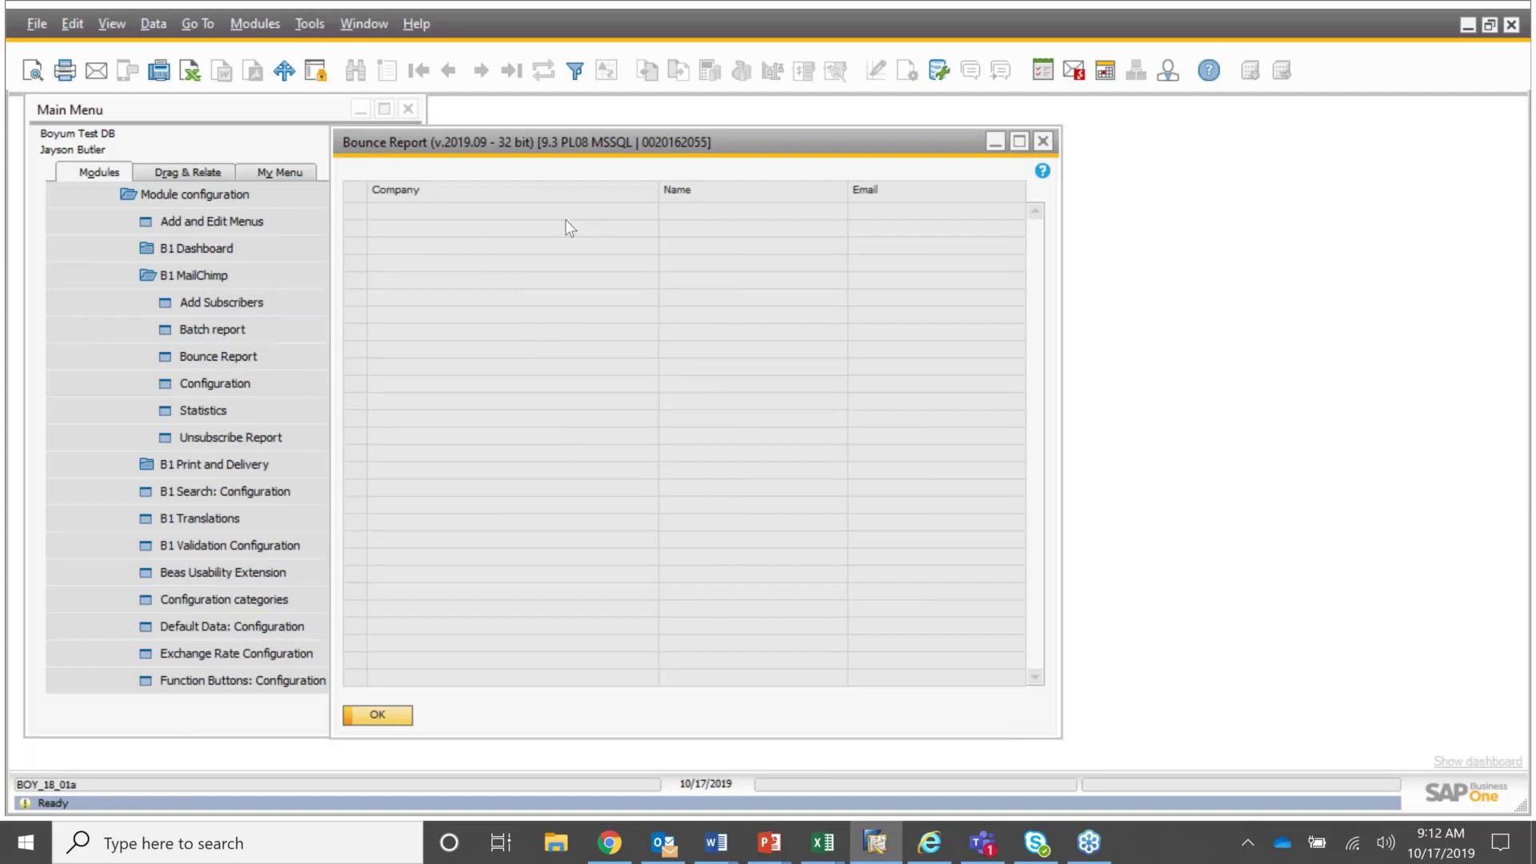
{"action": "left_click", "coordinate": [1045, 142]}
- Open the Mailchimp Statistics and load the Boyum Products campaign data filtered by Campaign Not Opened
{"action": "left_click", "coordinate": [295, 415]}
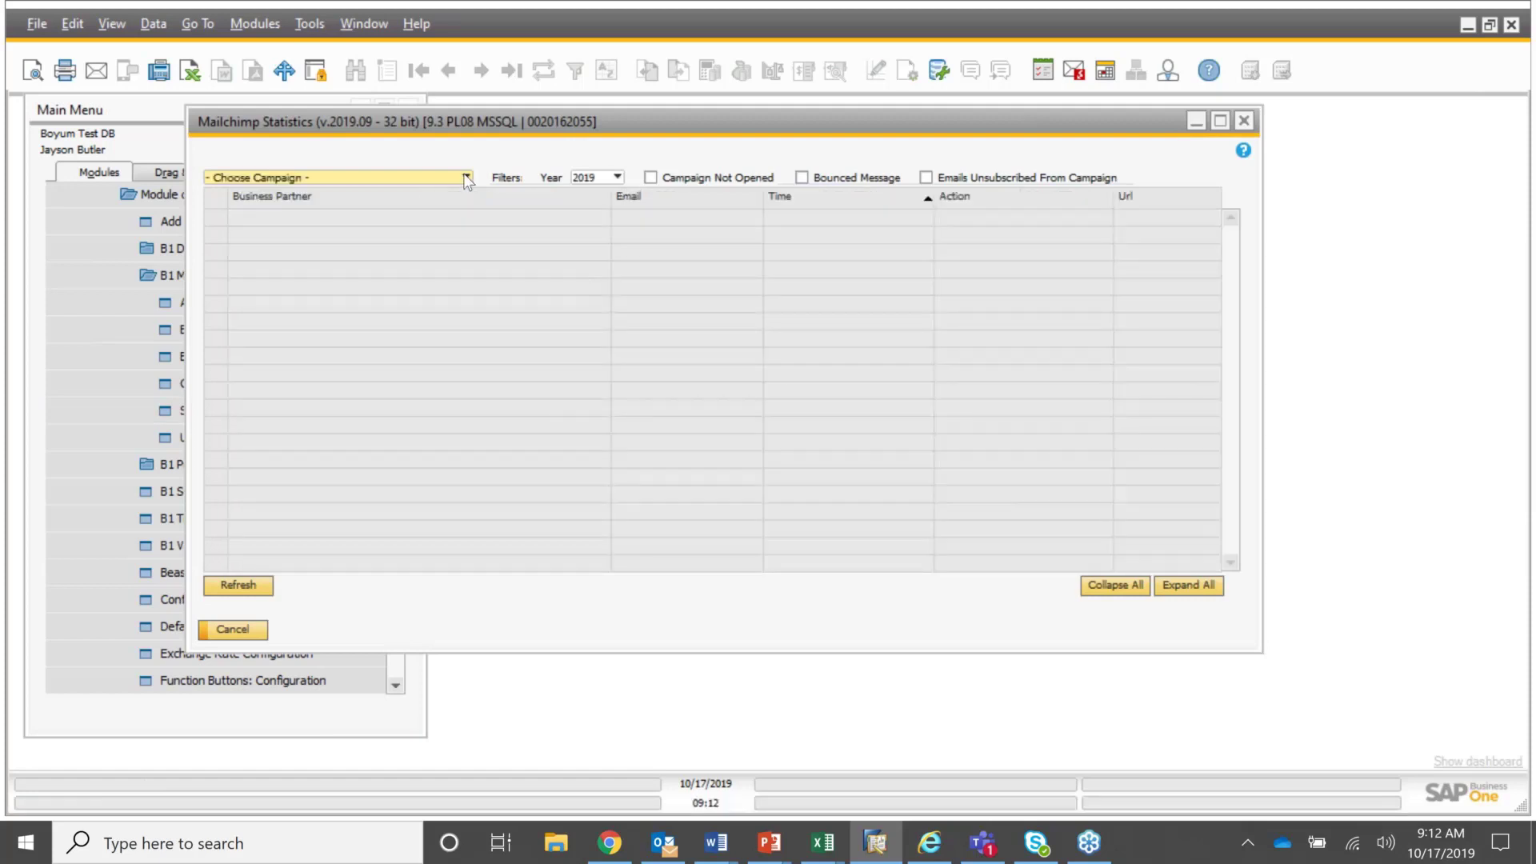
{"action": "left_click", "coordinate": [367, 178]}
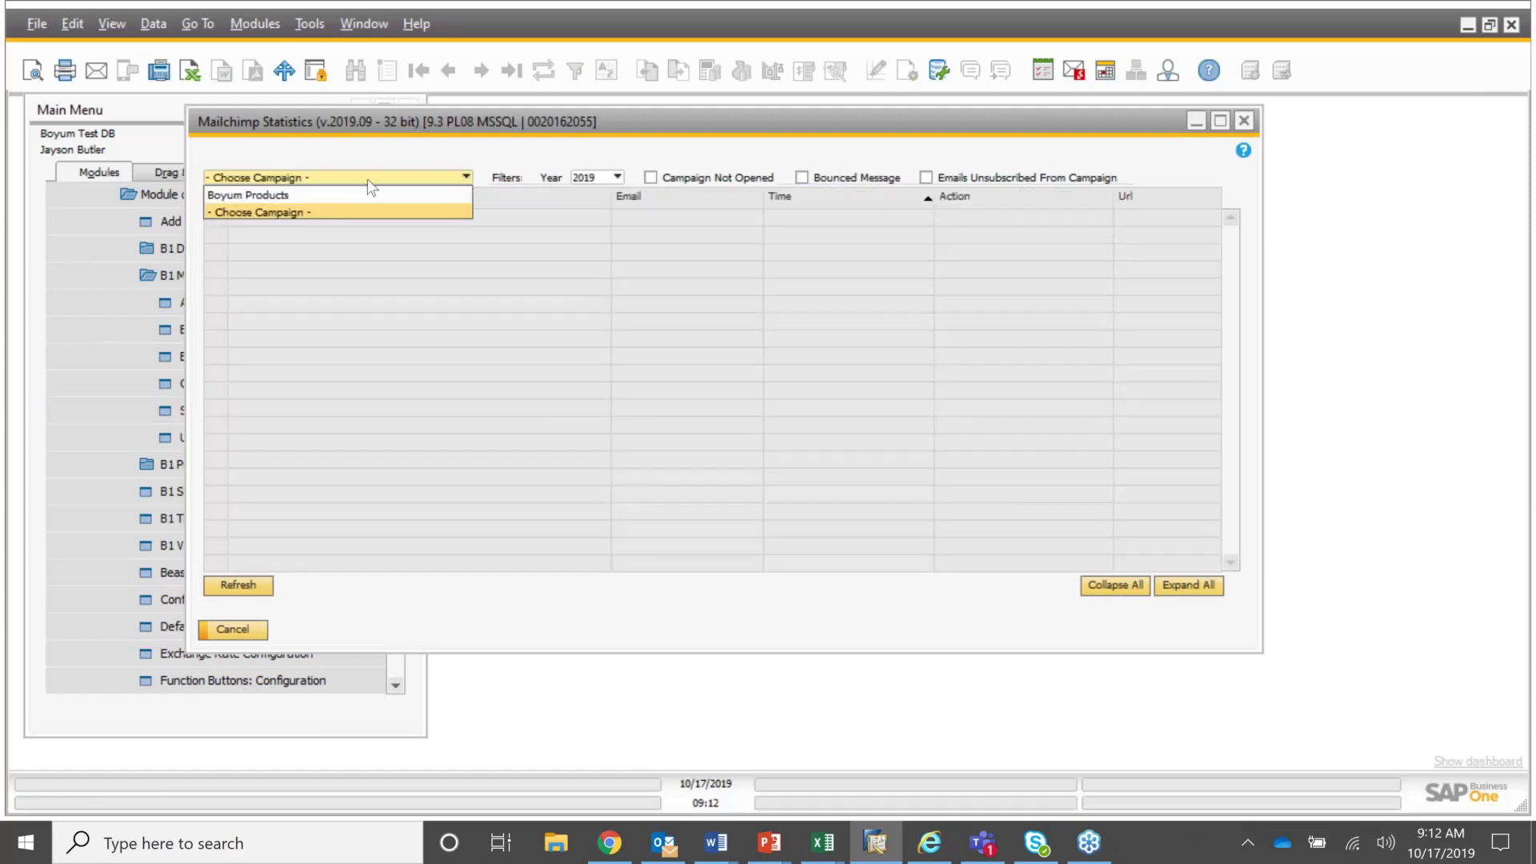
{"action": "left_click", "coordinate": [317, 197]}
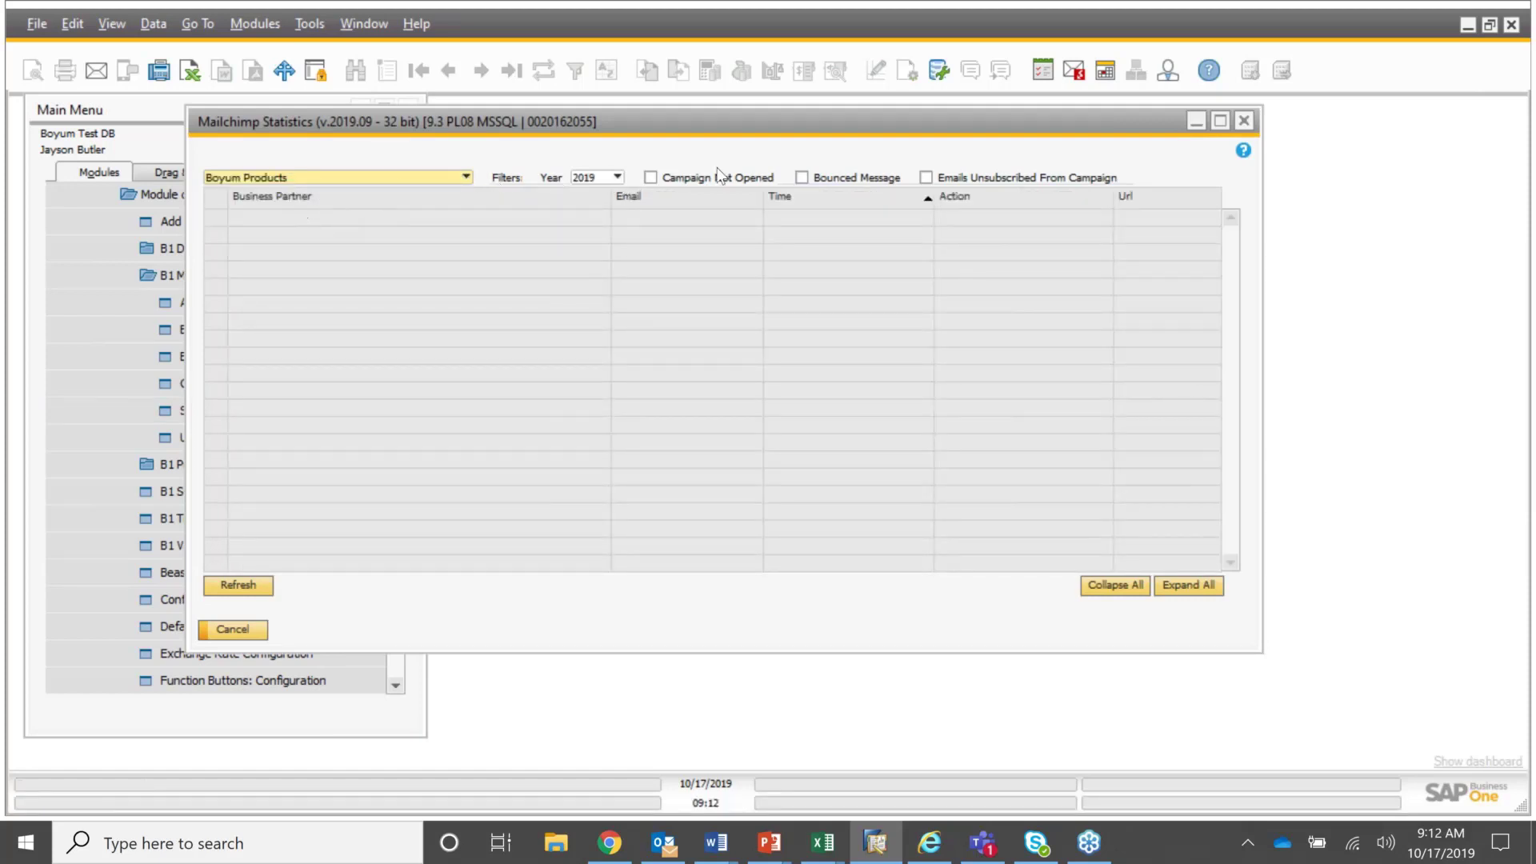
{"action": "left_click", "coordinate": [651, 178]}
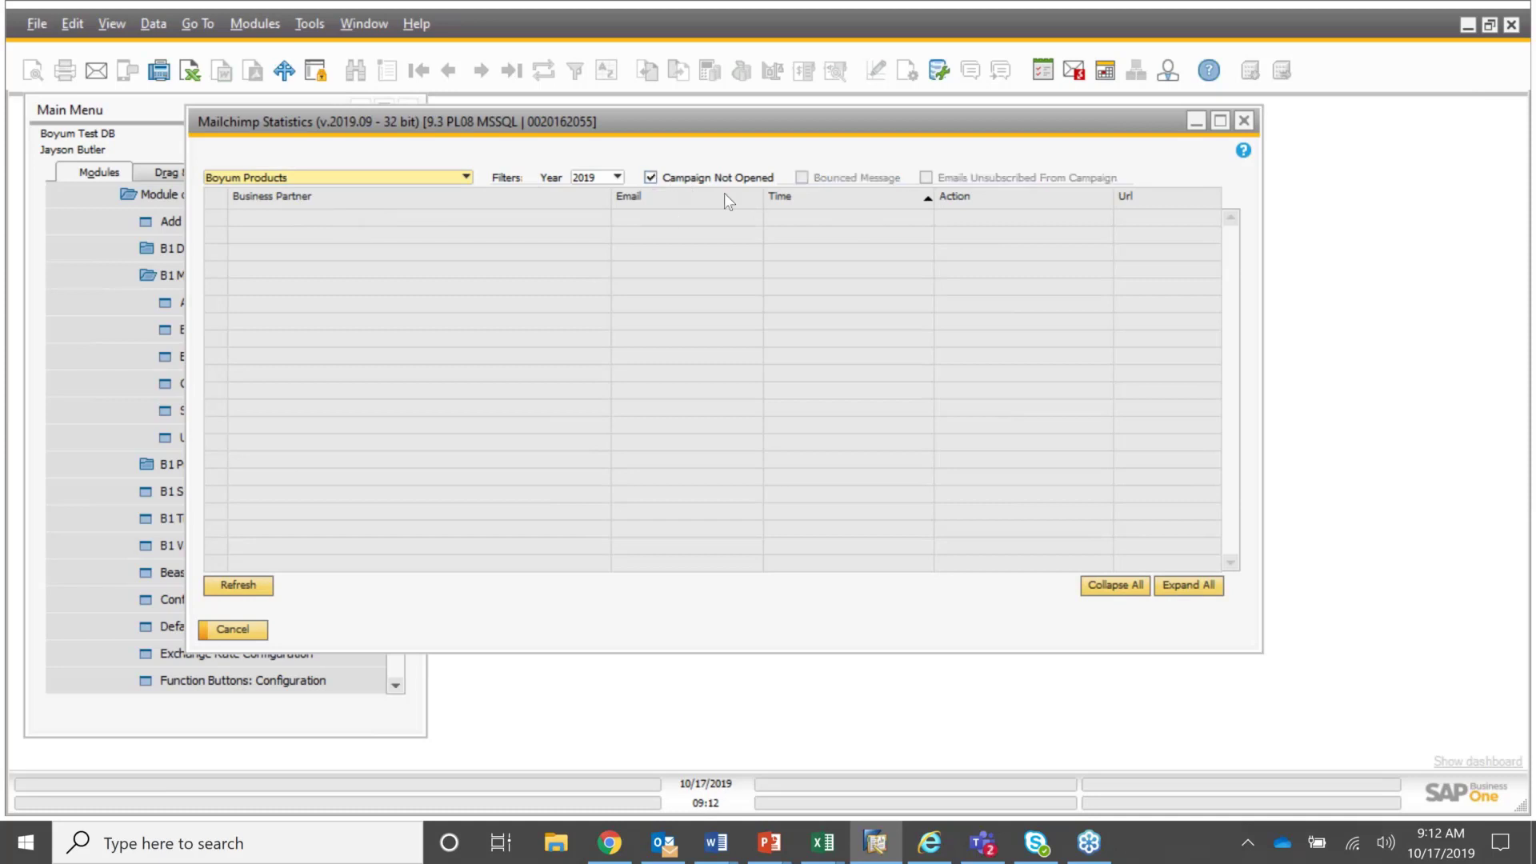
{"action": "left_click", "coordinate": [254, 585]}
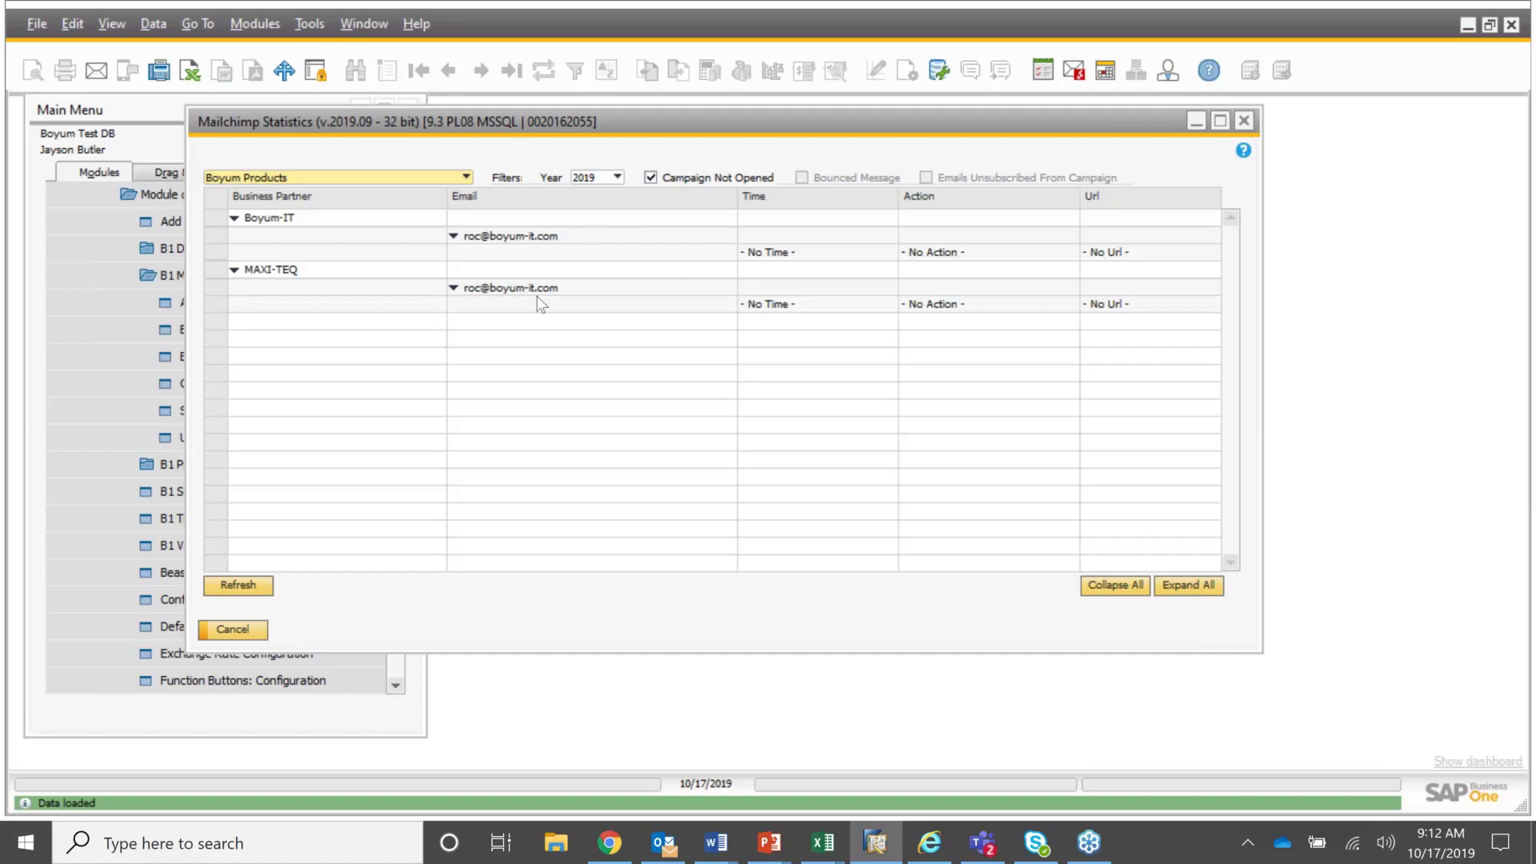
- Reload the campaign statistics filtered by Bounced Message only, and again by Emails Unsubscribed From Campaign only
{"action": "left_click", "coordinate": [652, 179]}
{"action": "left_click", "coordinate": [801, 178]}
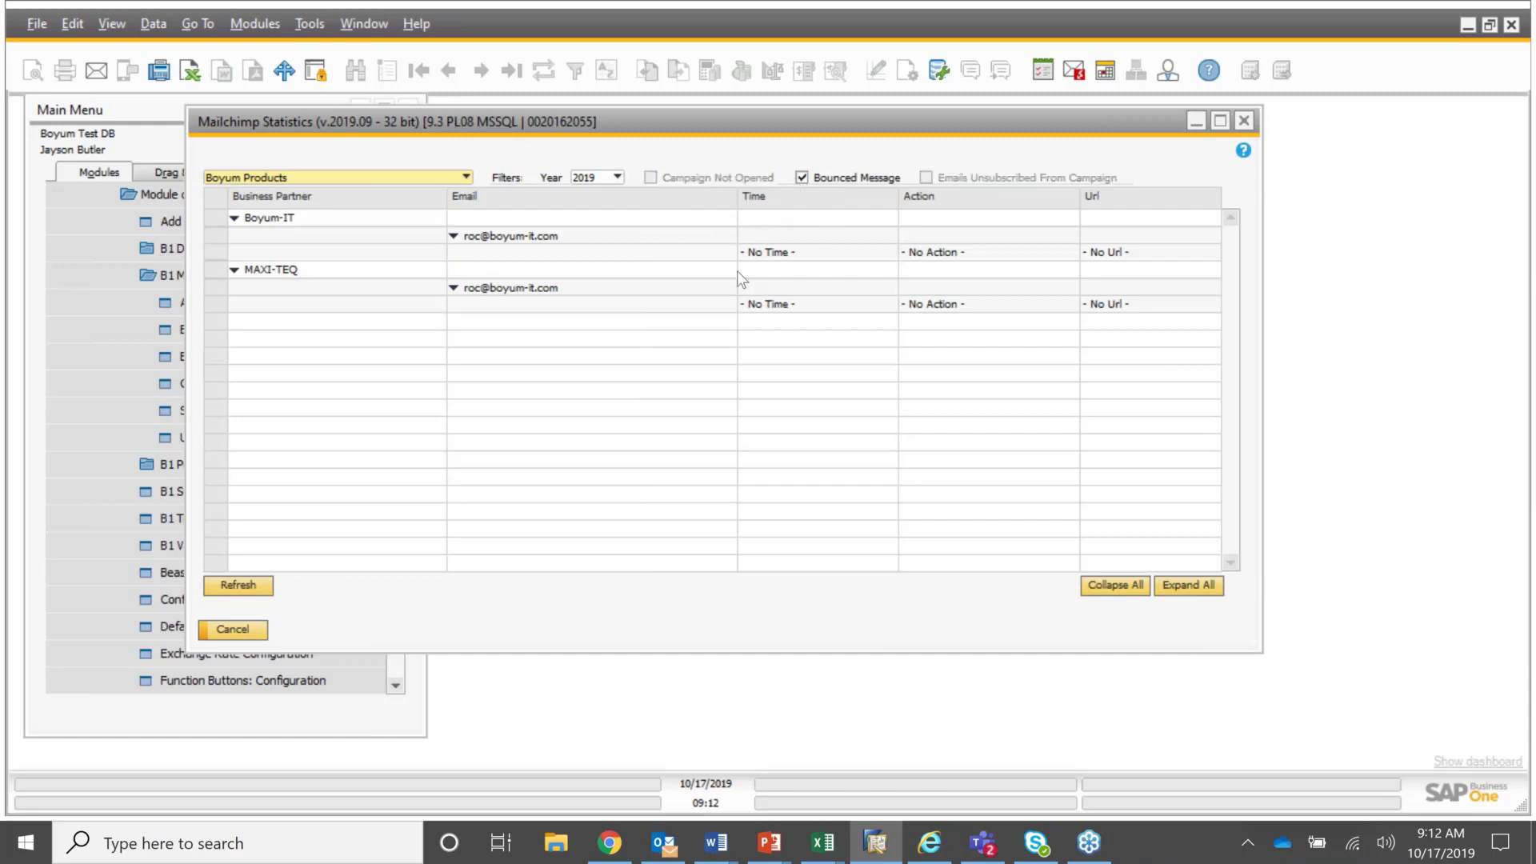
{"action": "left_click", "coordinate": [251, 587]}
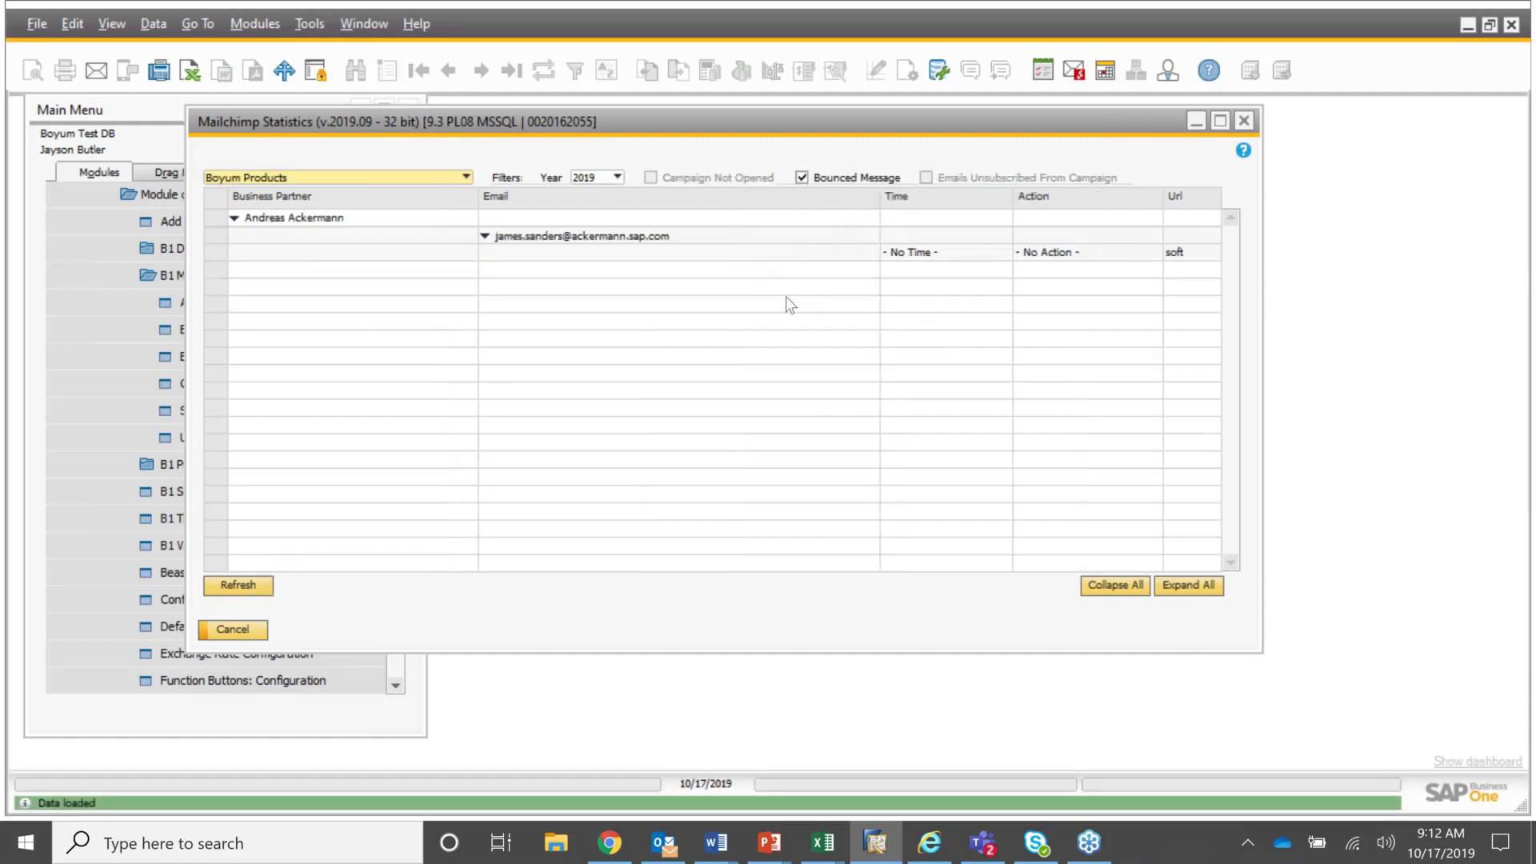
{"action": "left_click", "coordinate": [801, 177]}
{"action": "left_click", "coordinate": [925, 178]}
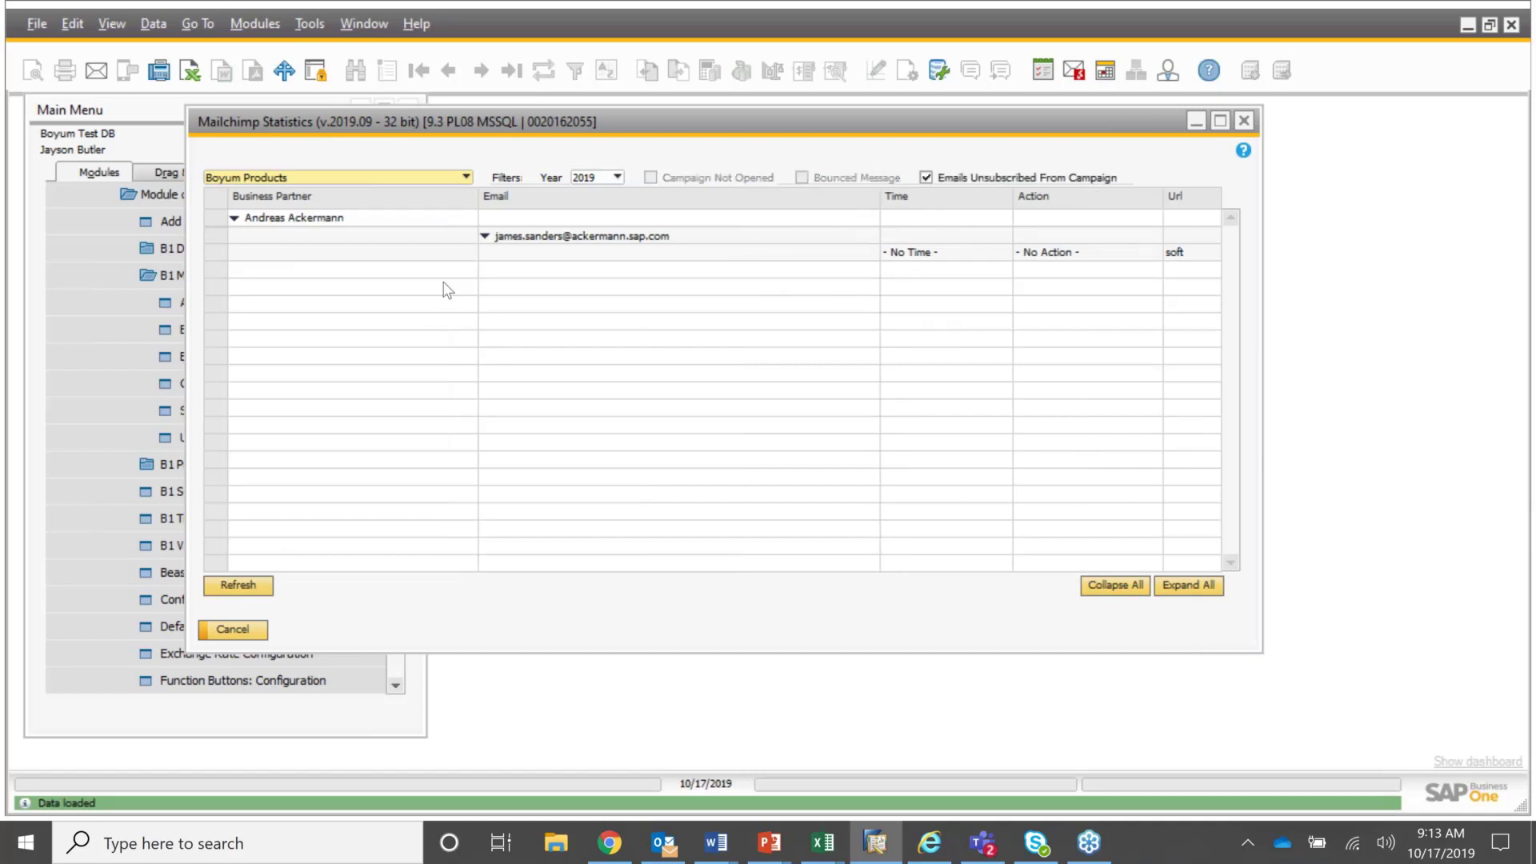
{"action": "left_click", "coordinate": [230, 586]}
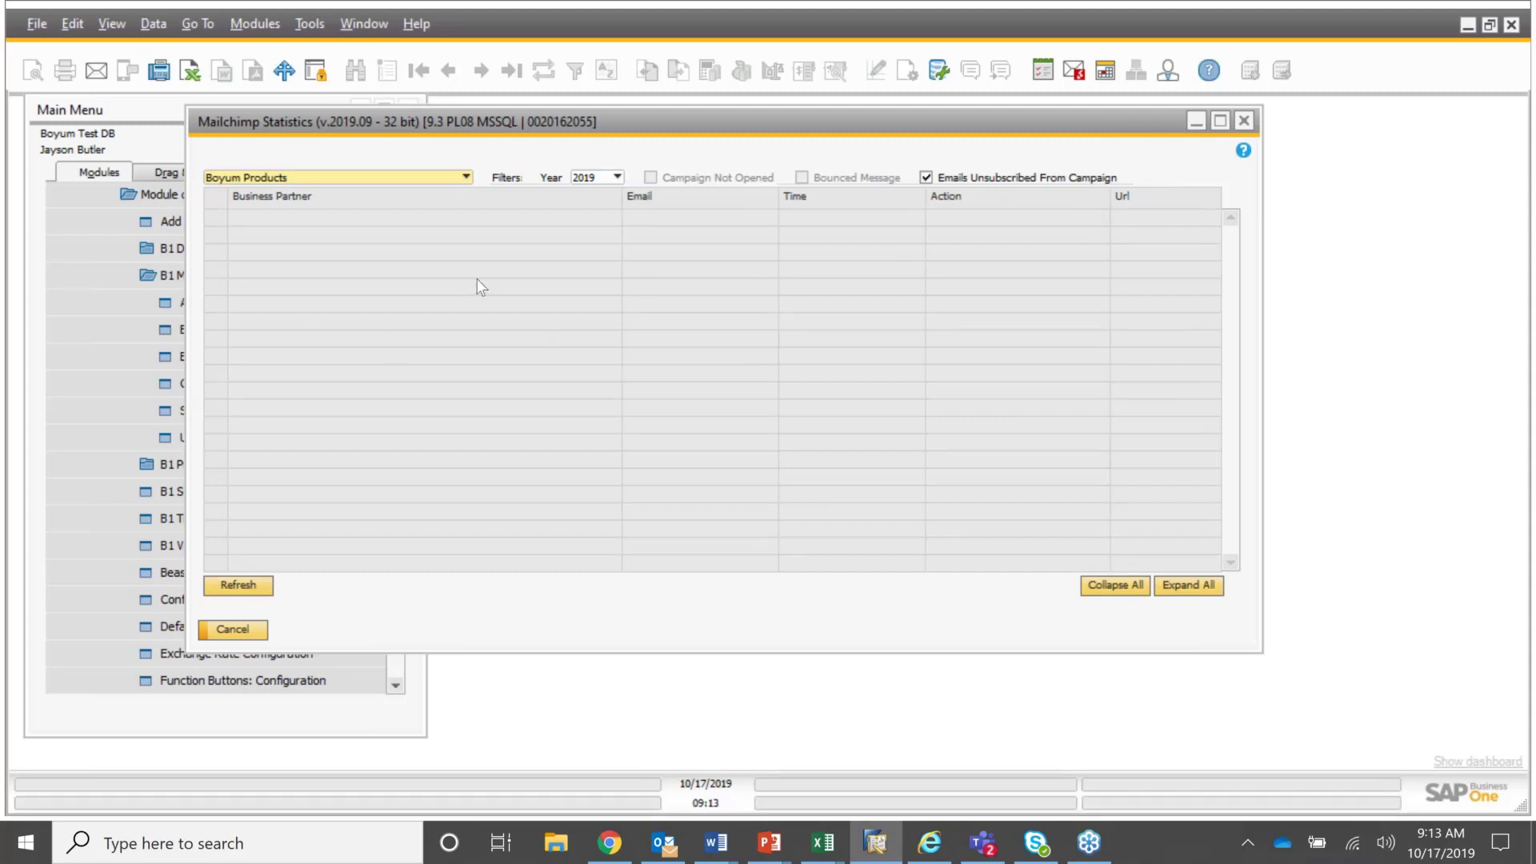
- View the available years in the statistics filter and close the Mailchimp Statistics
{"action": "left_click", "coordinate": [621, 174]}
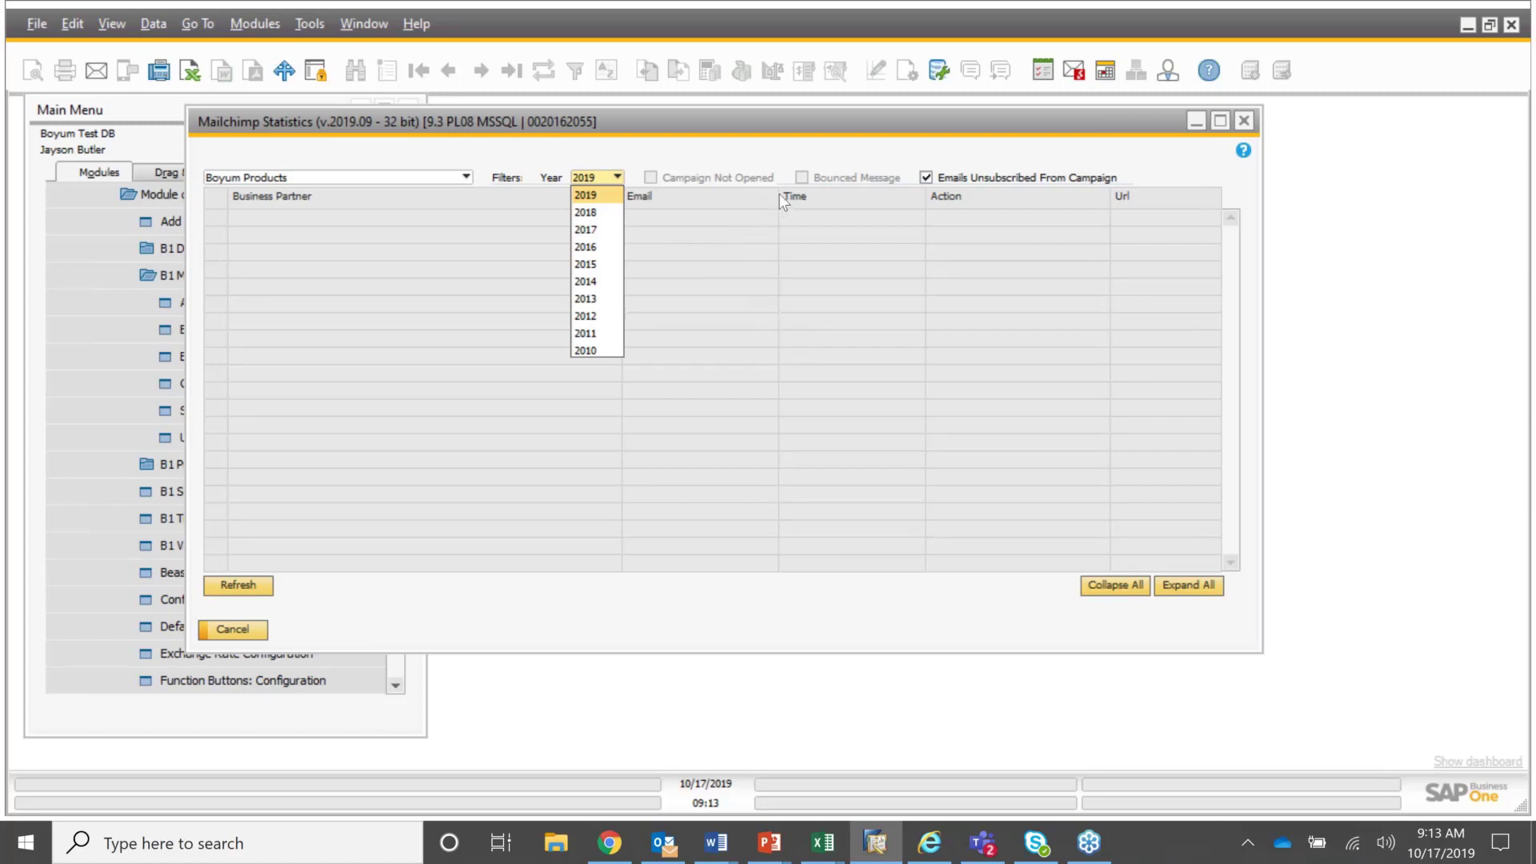
{"action": "left_click", "coordinate": [731, 235]}
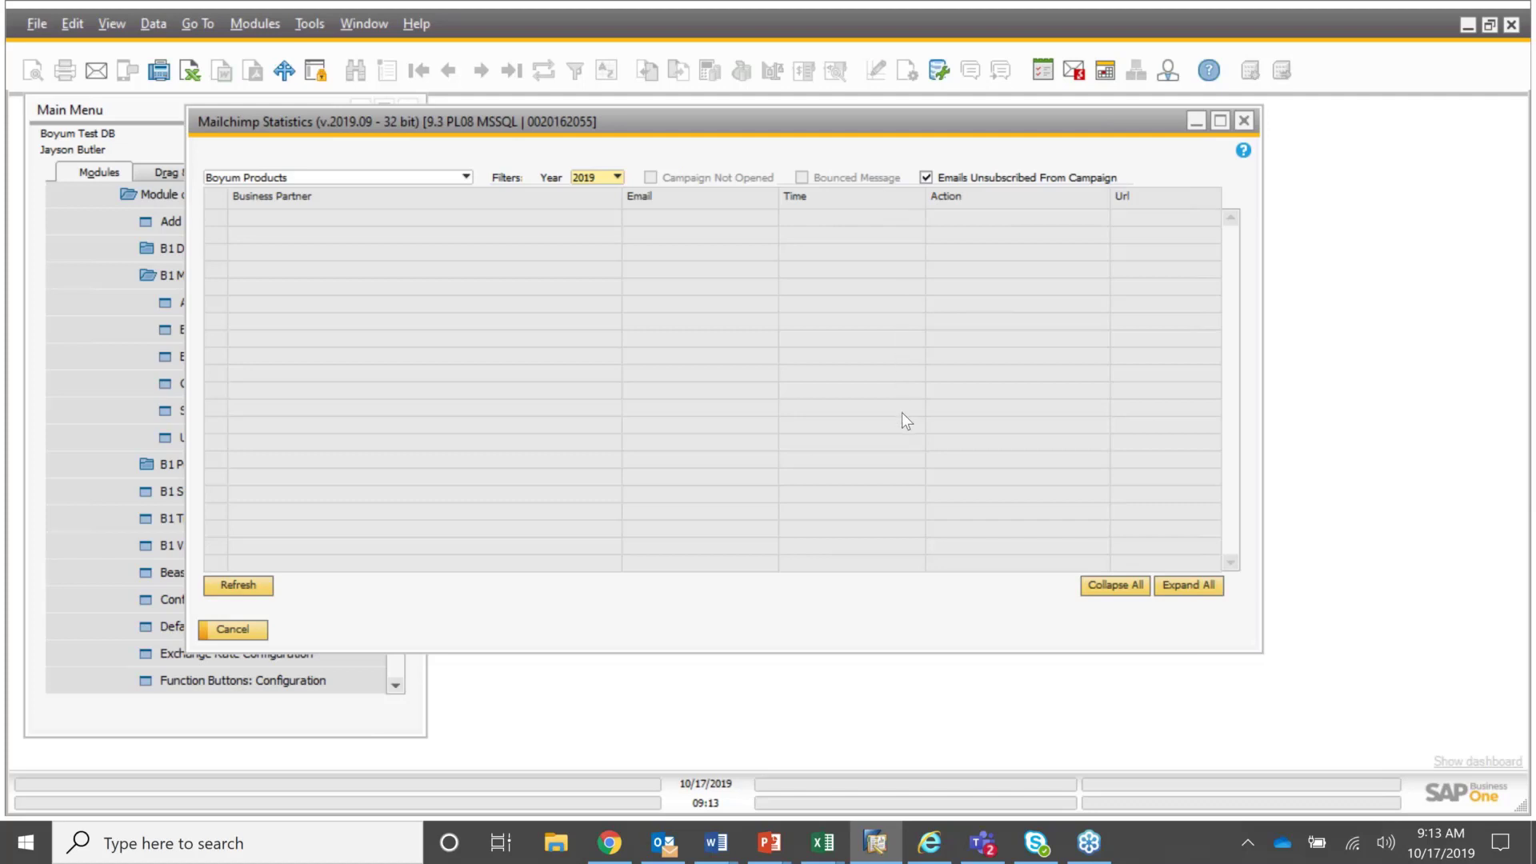
{"action": "left_click", "coordinate": [261, 635]}
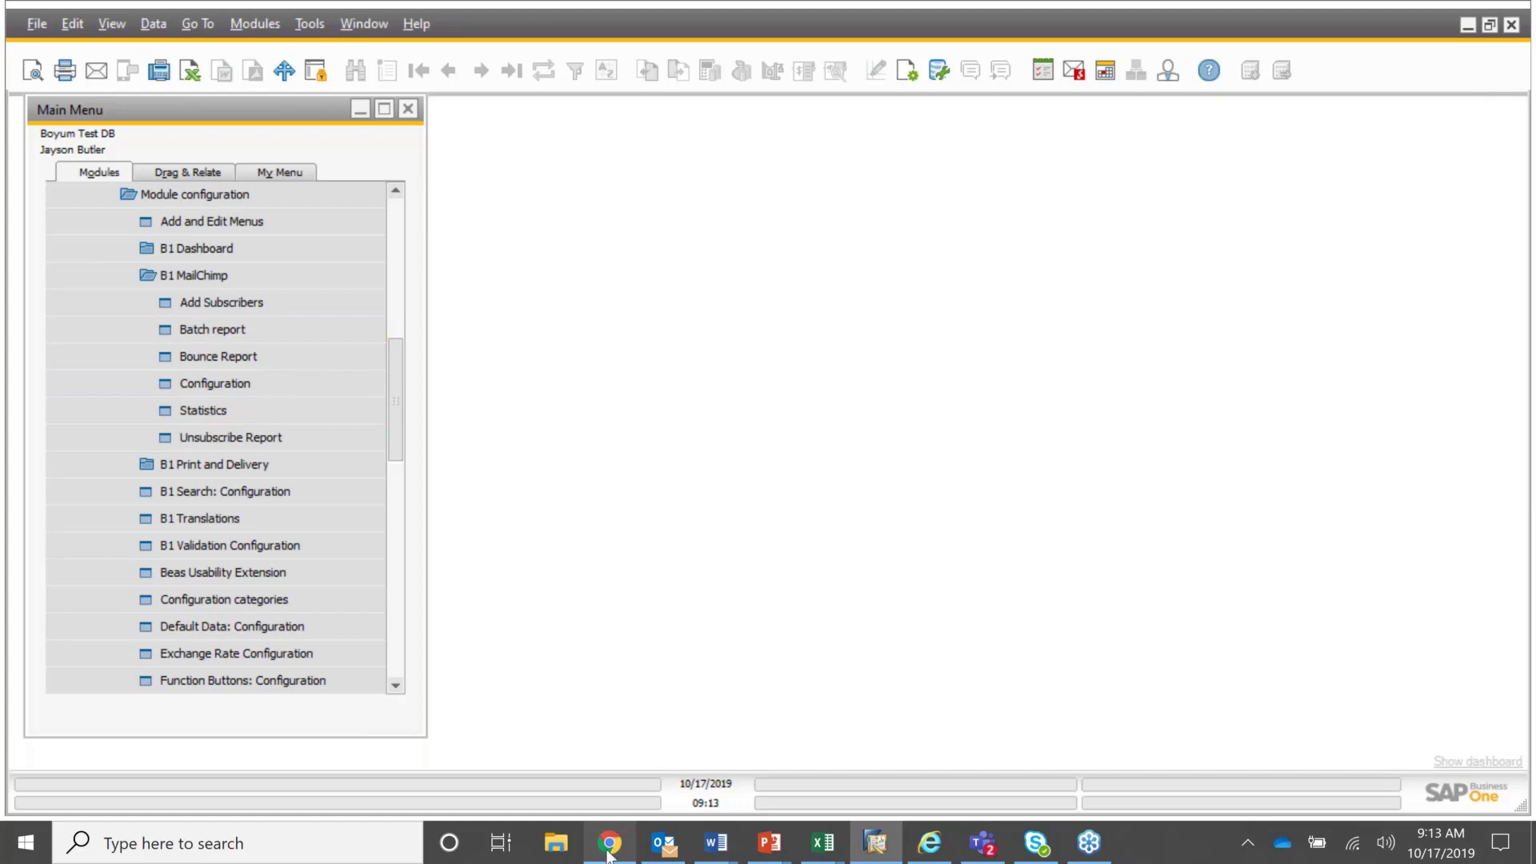
- Switch to Mailchimp in Chrome, view the account overview with its contact usage, return to SAP Business One and minimize the main menu
{"action": "mouse_move", "coordinate": [610, 854]}
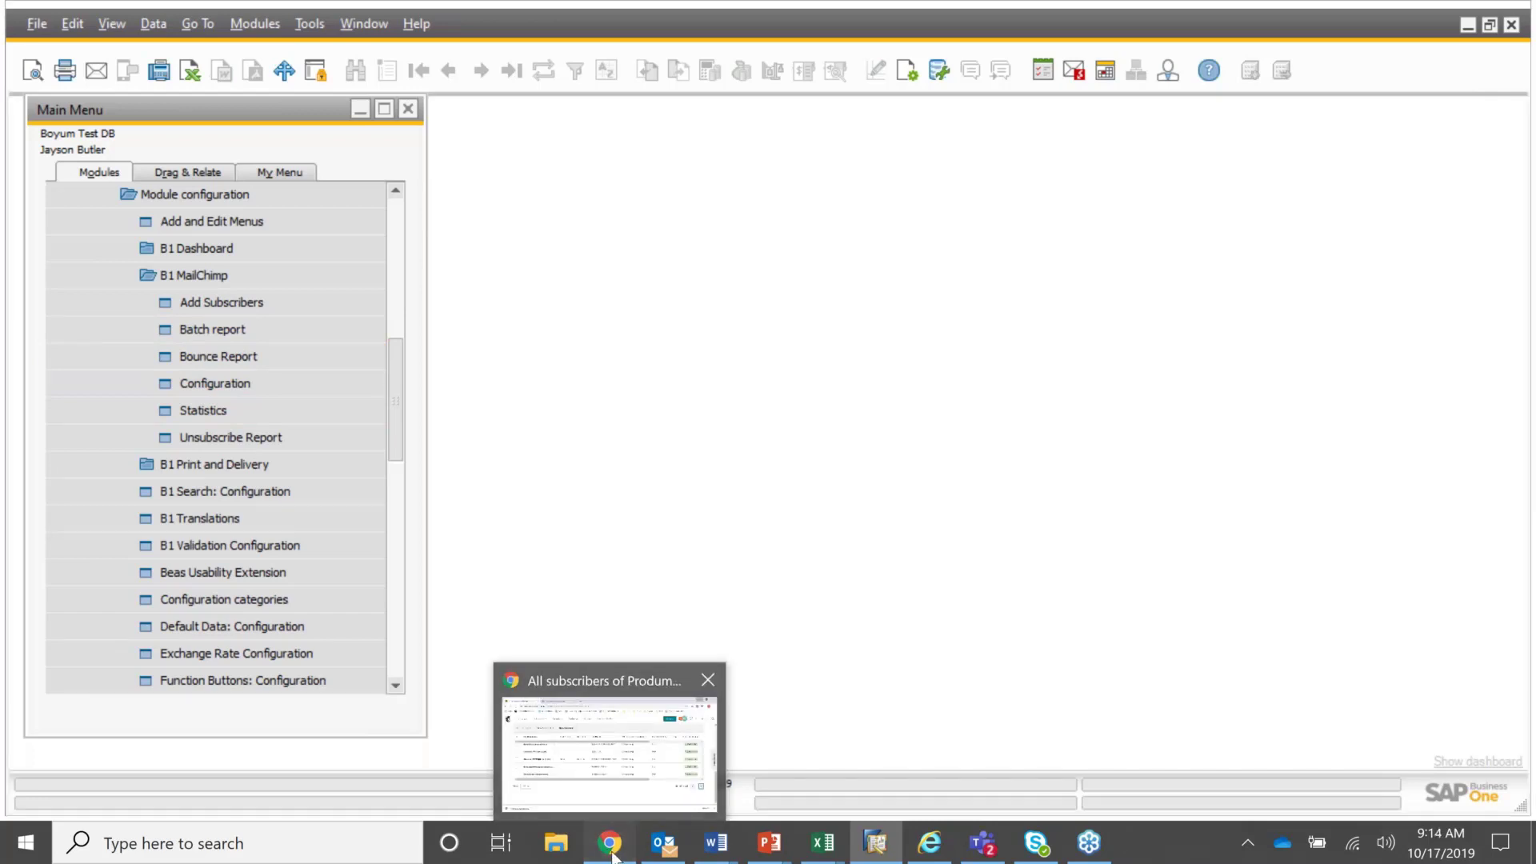
{"action": "left_click", "coordinate": [611, 851]}
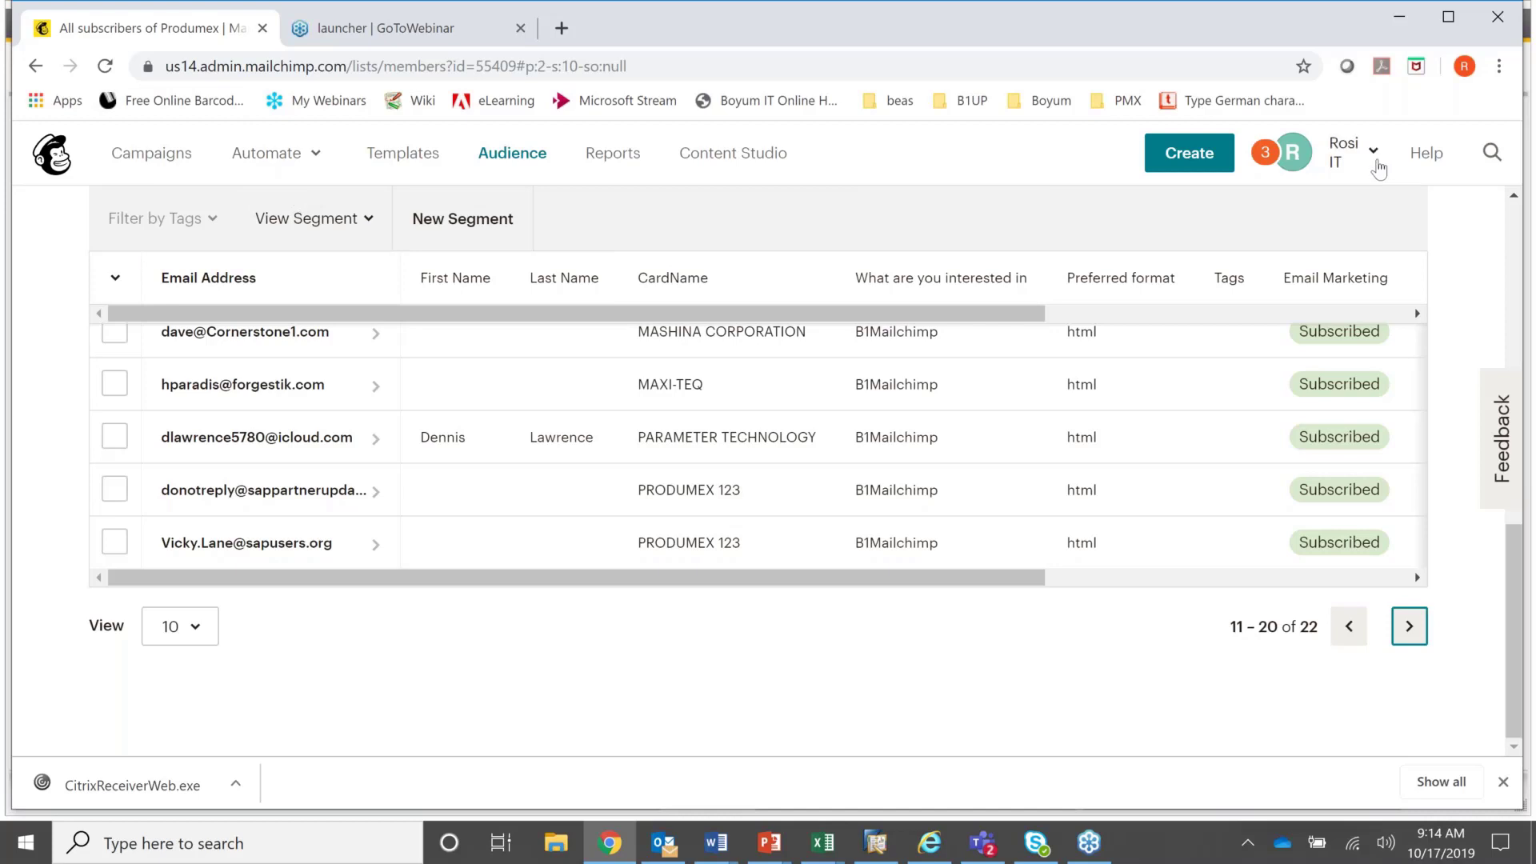
{"action": "left_click", "coordinate": [1375, 156]}
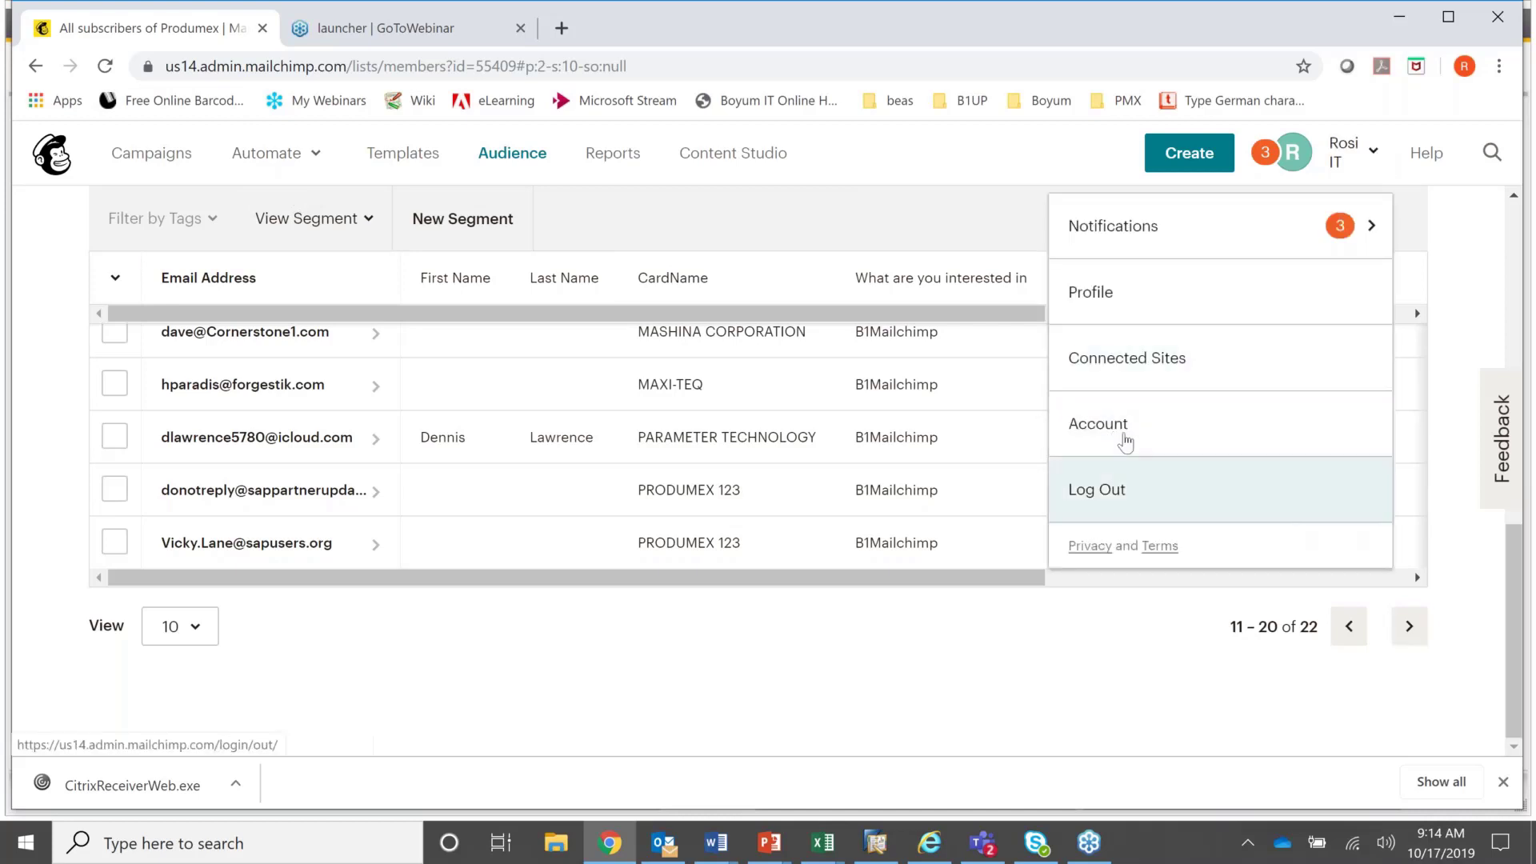
{"action": "left_click", "coordinate": [1125, 434]}
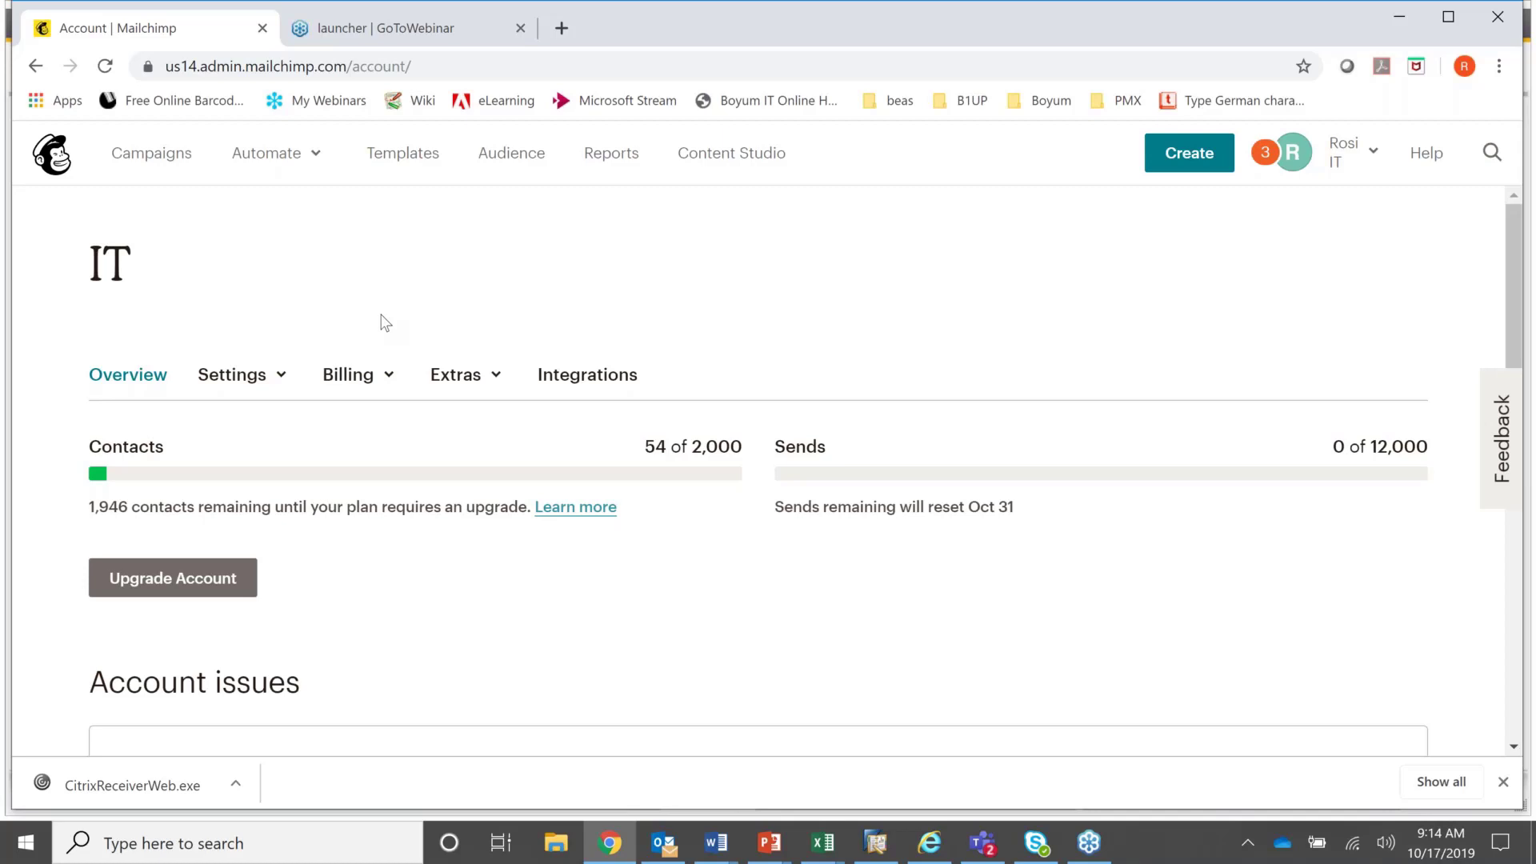
{"action": "left_click", "coordinate": [877, 844]}
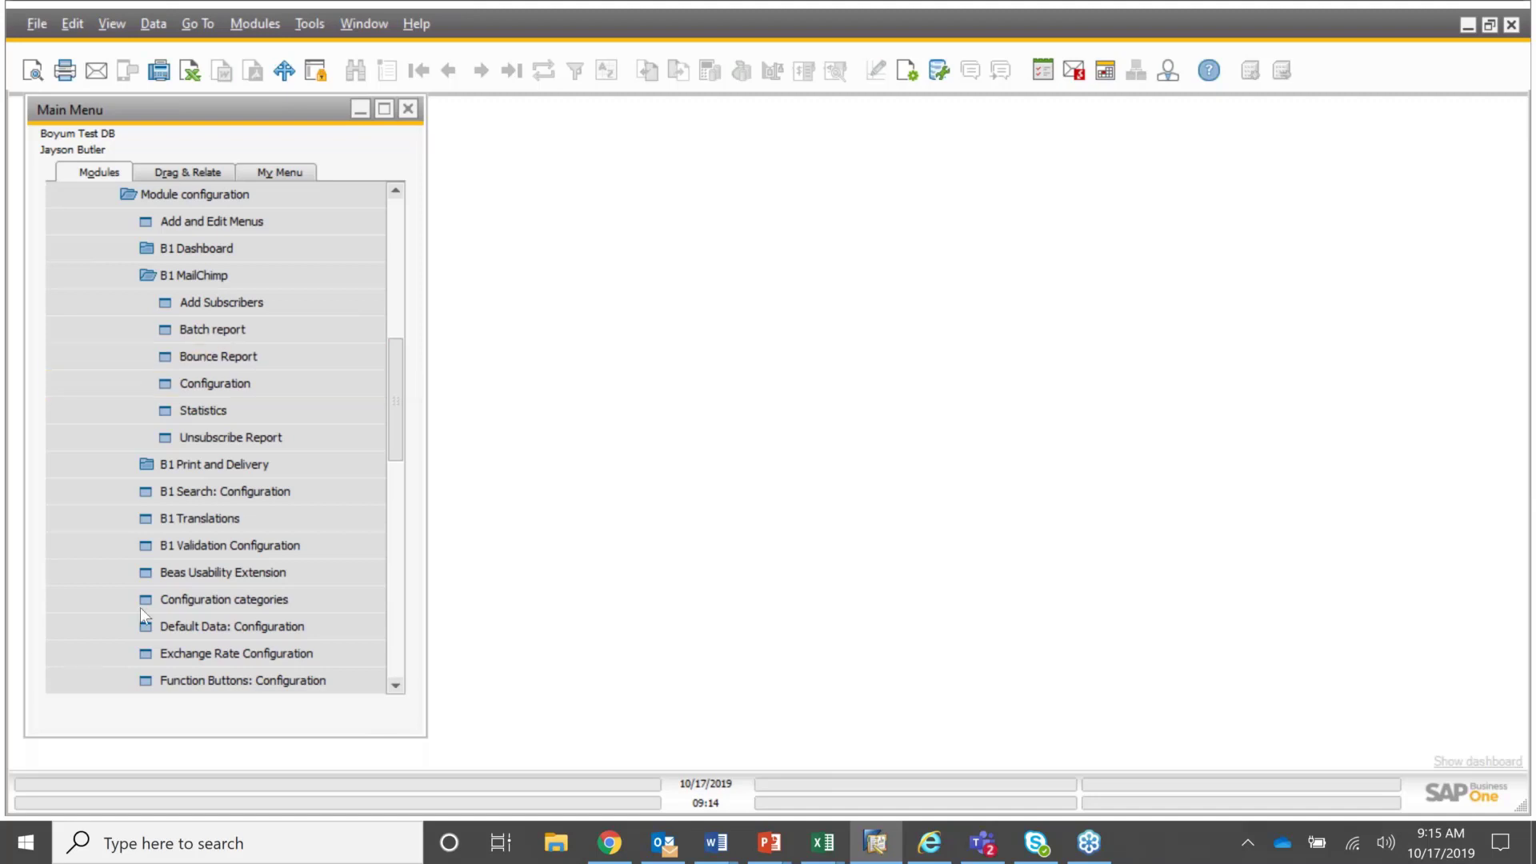
{"action": "left_click", "coordinate": [360, 109]}
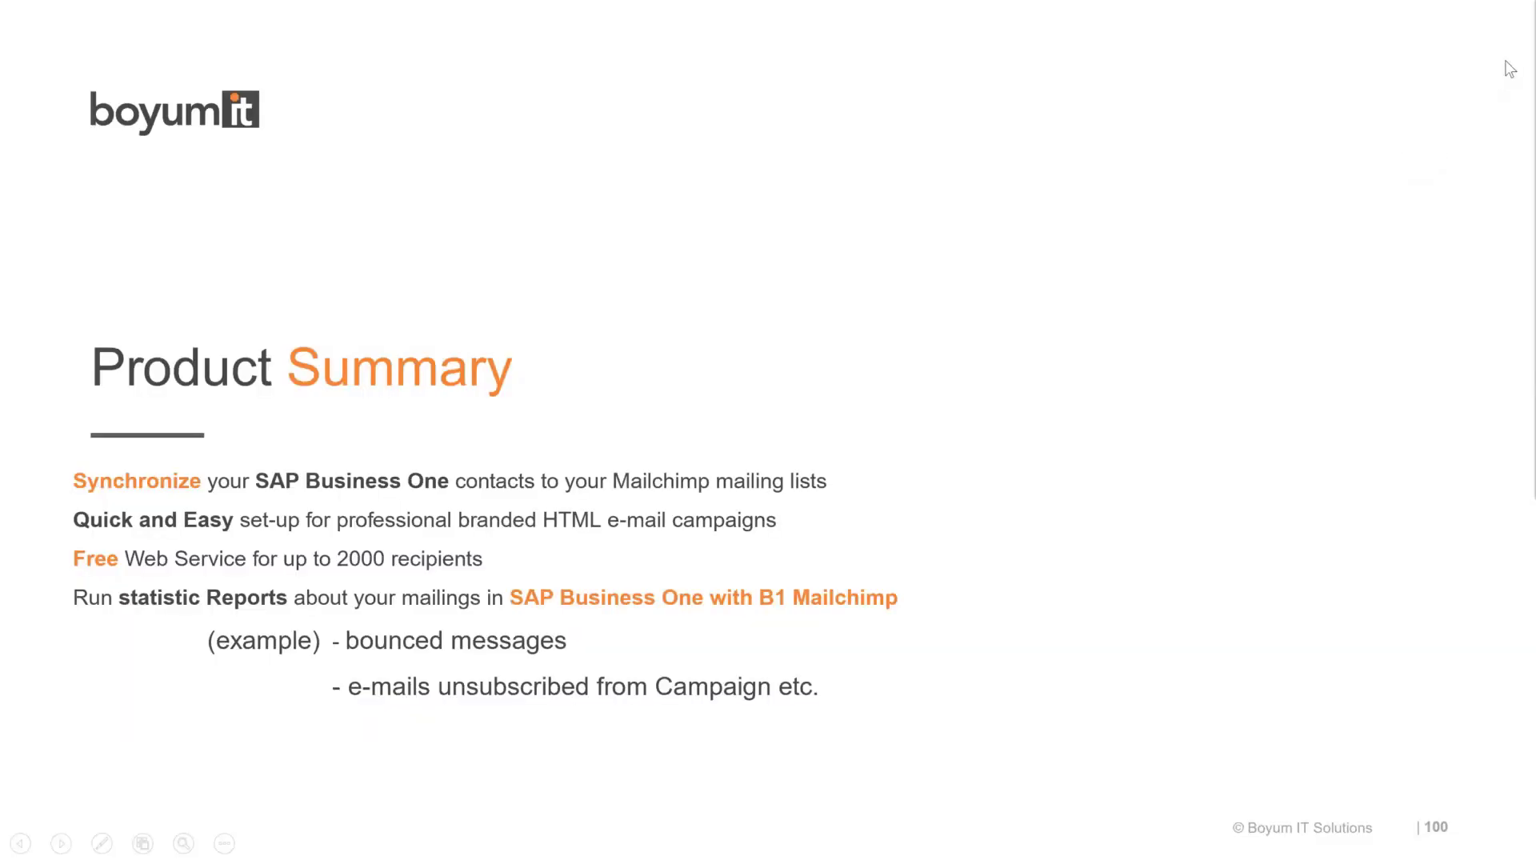